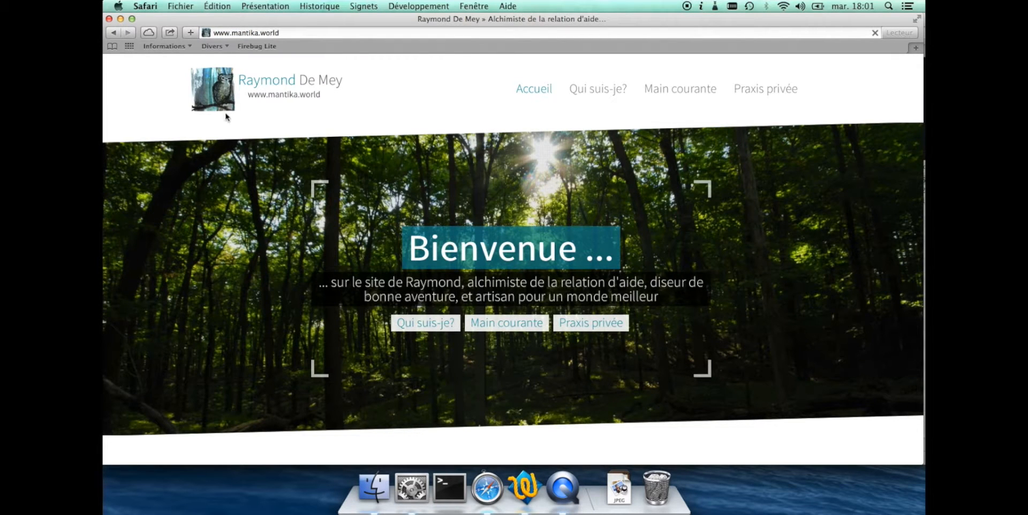
scroll(323, 140, down, 5)
scroll(323, 142, down, 20)
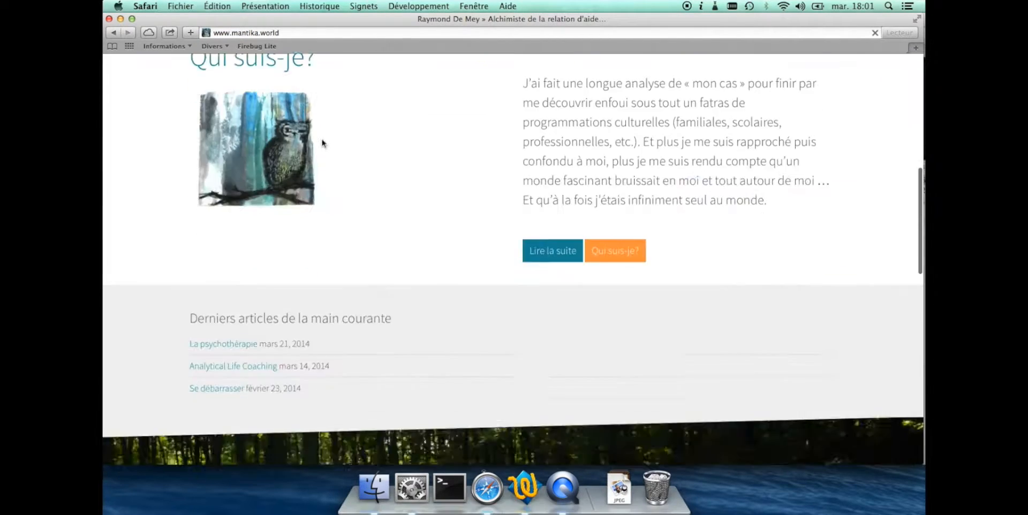
scroll(322, 142, up, 20)
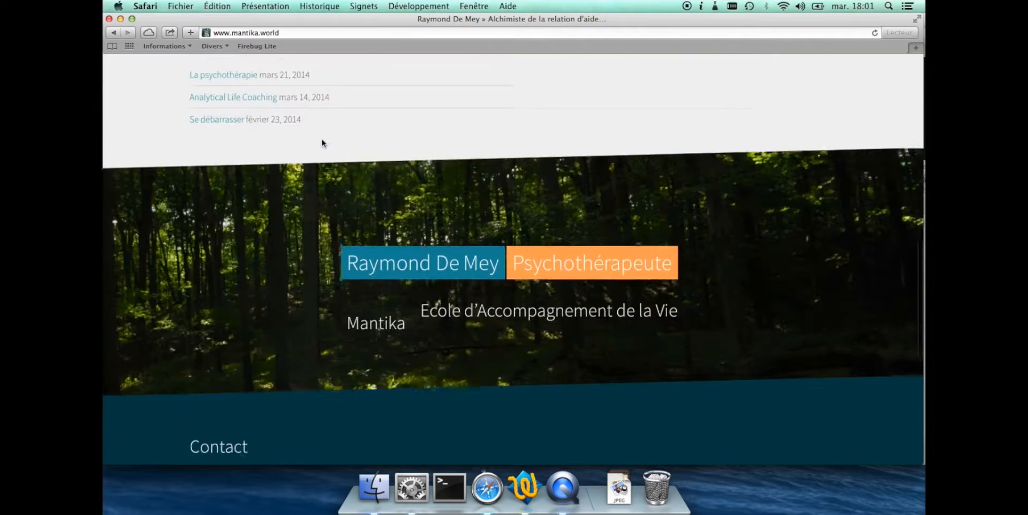
click(308, 36)
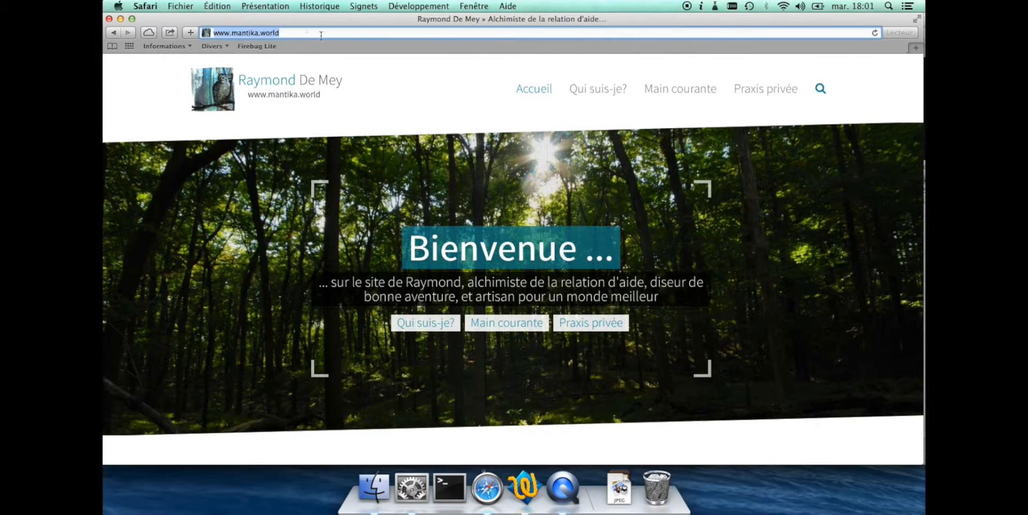
click(321, 34)
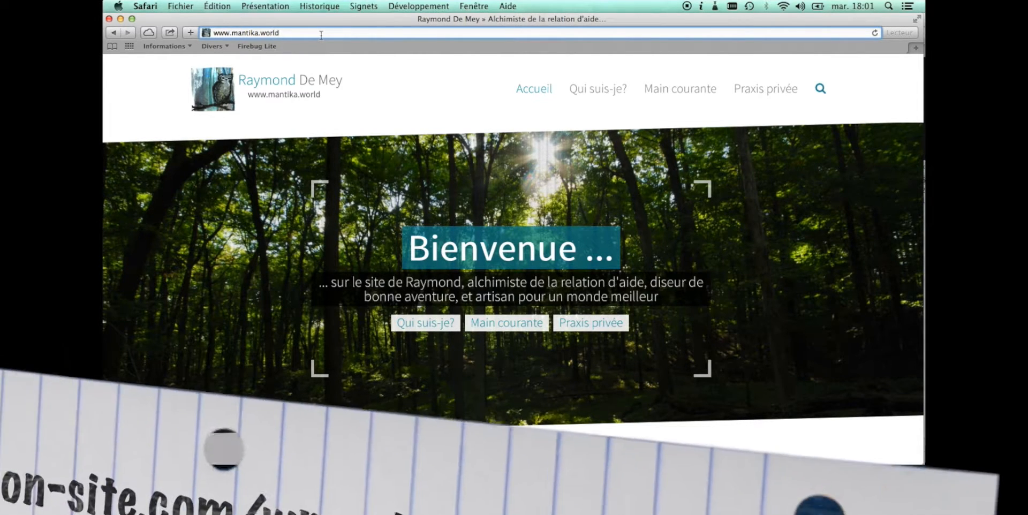
text(/)
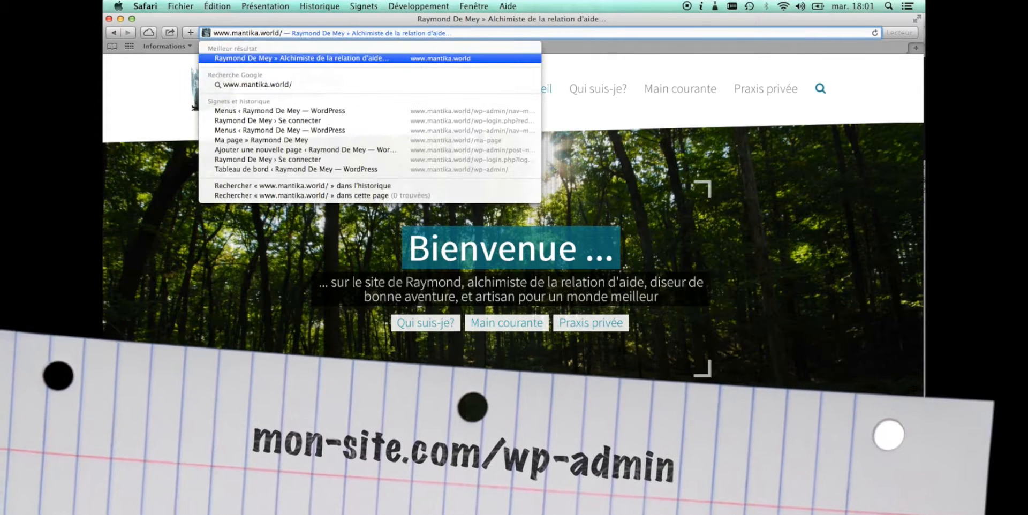
text(wp-admin)
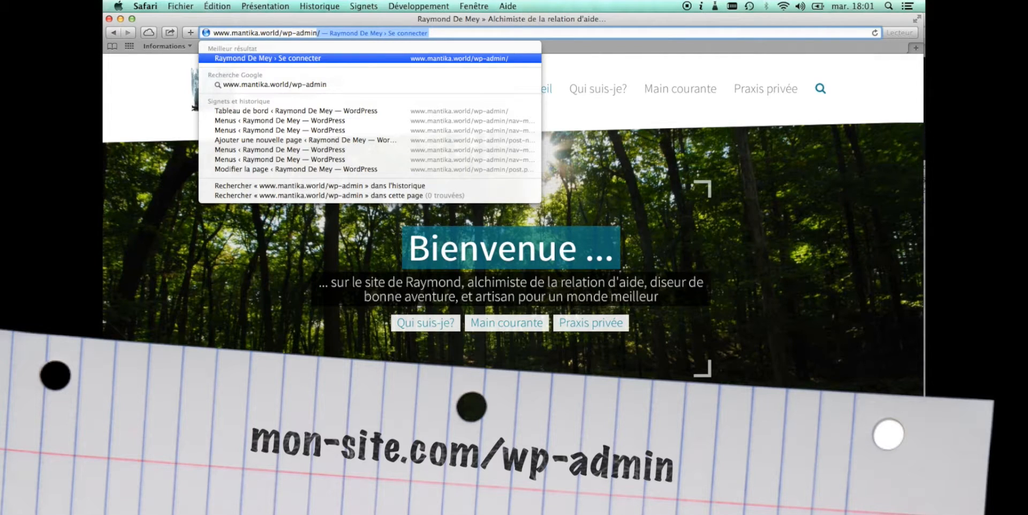
key(Return)
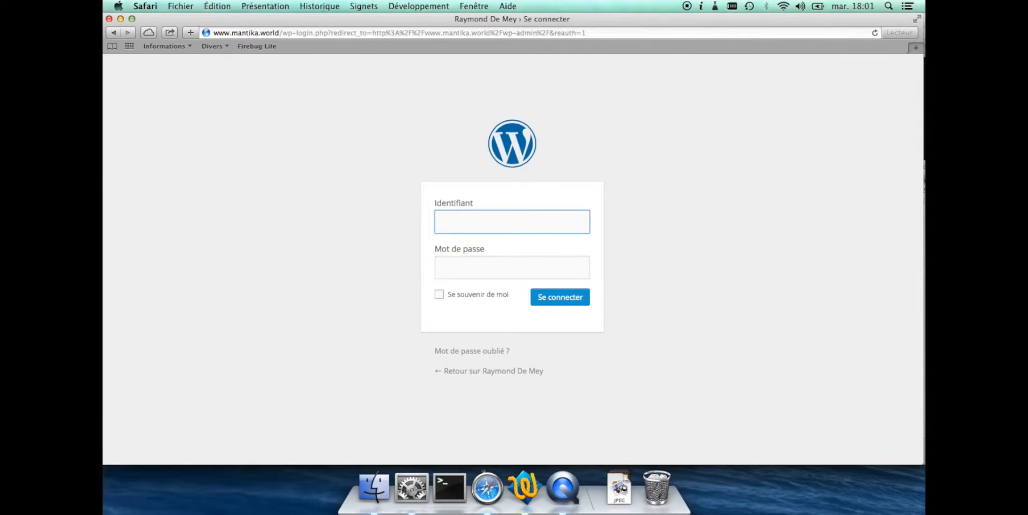
- Log in to the WordPress administration with the account's username and password
text(Raymond)
click(464, 269)
text(•••••••)
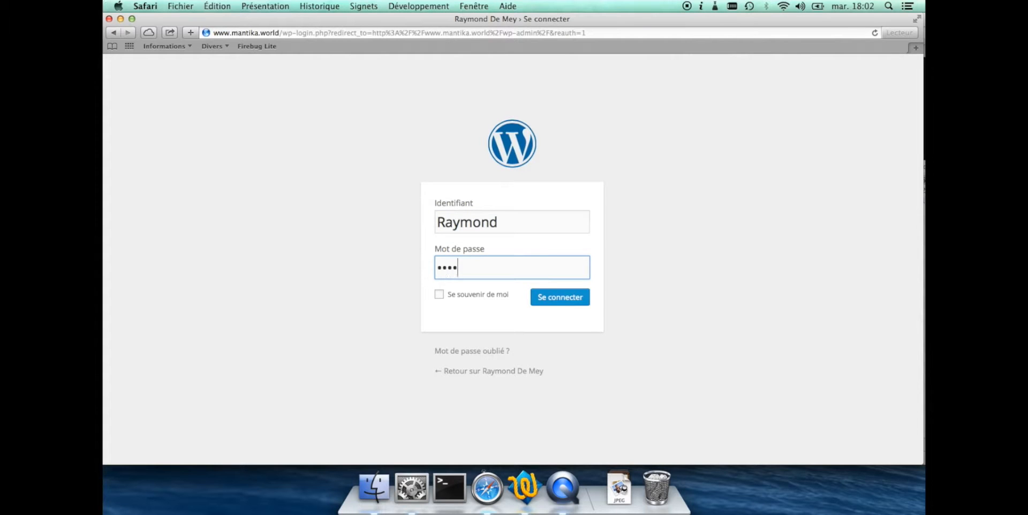
text(••••••)
click(566, 307)
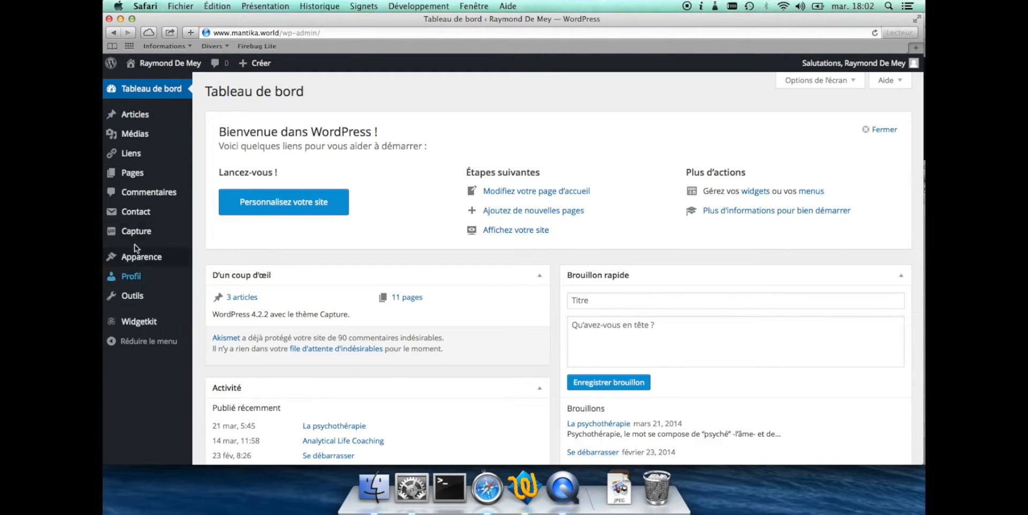
- Add a new WordPress page and title it "Ma page"
mouse_move(135, 130)
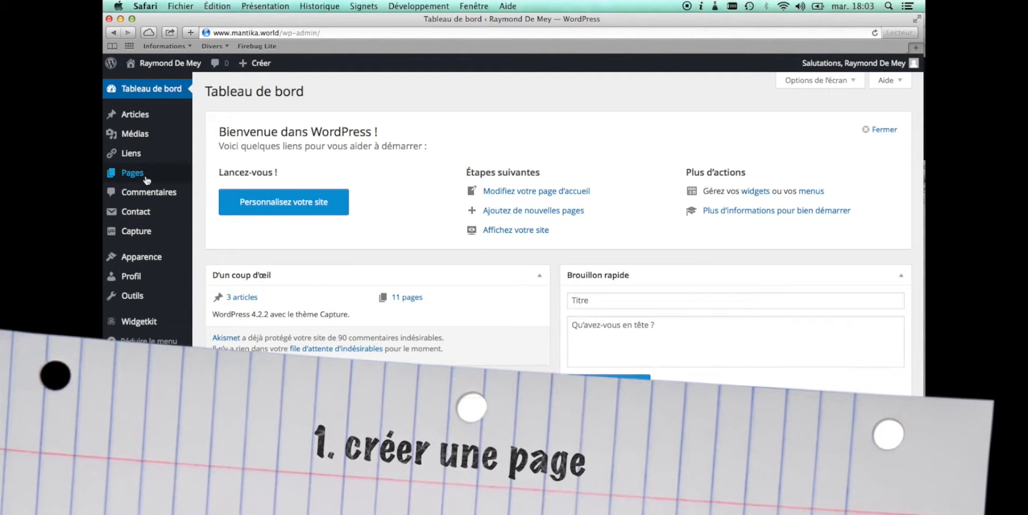
mouse_move(129, 179)
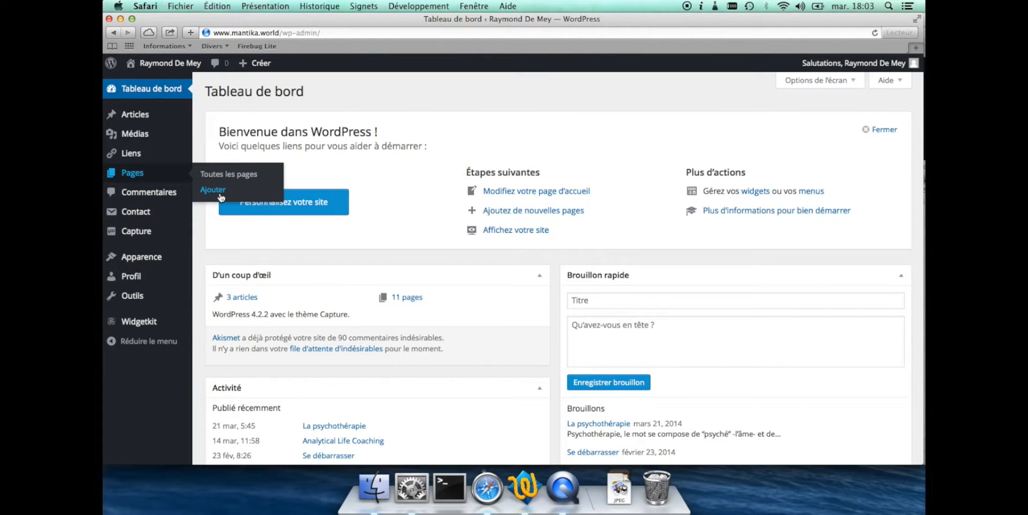
click(213, 190)
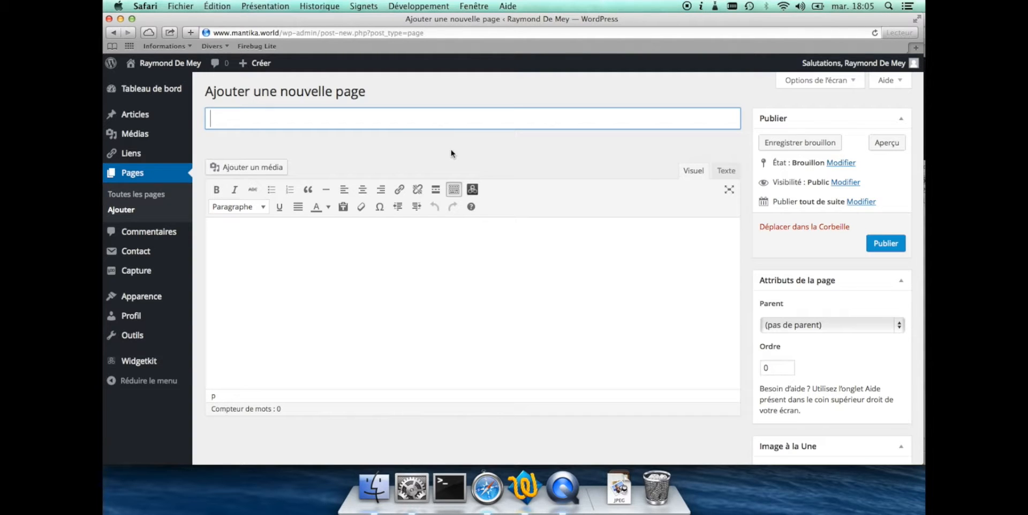
text(Ma page)
click(389, 251)
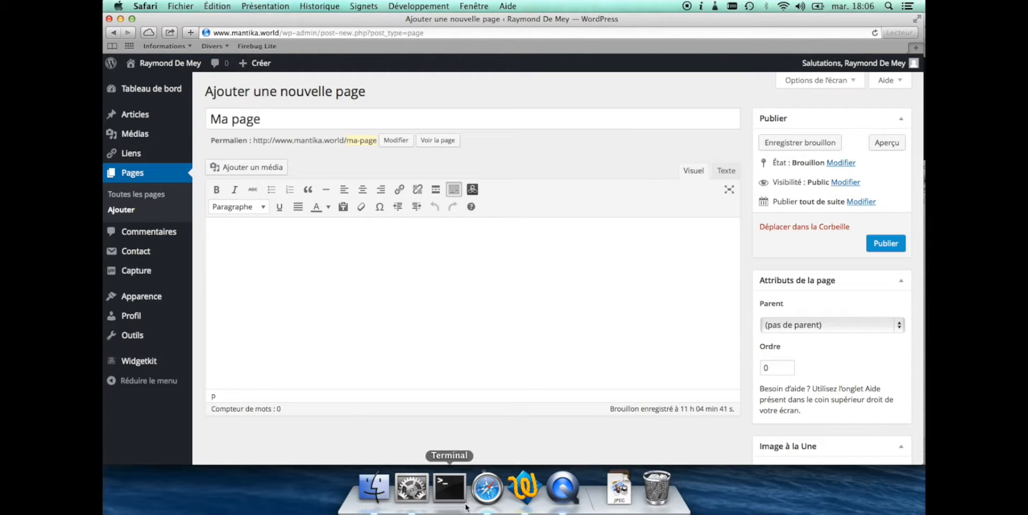
- Switch to TextWrangler and copy the entire text of the untitled document
click(518, 487)
scroll(357, 160, up, 5)
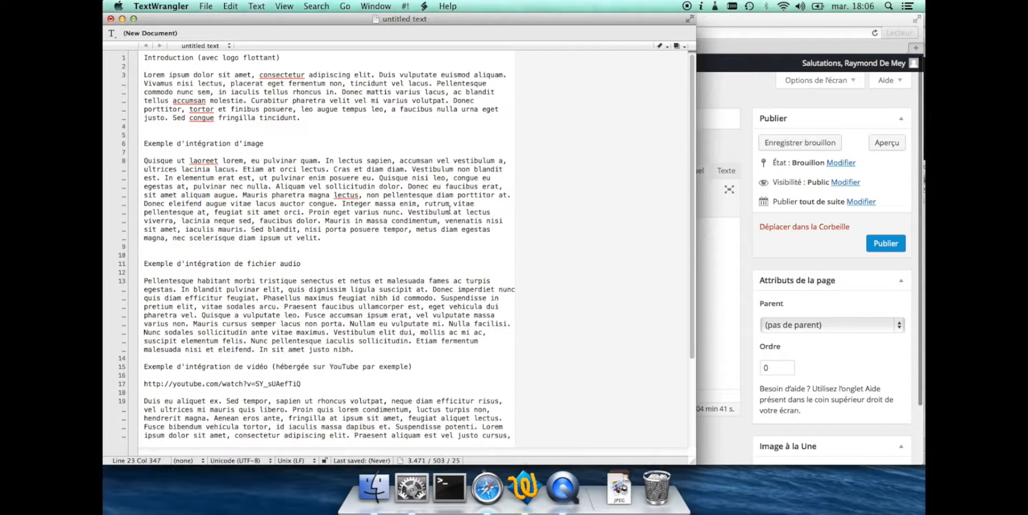
click(146, 57)
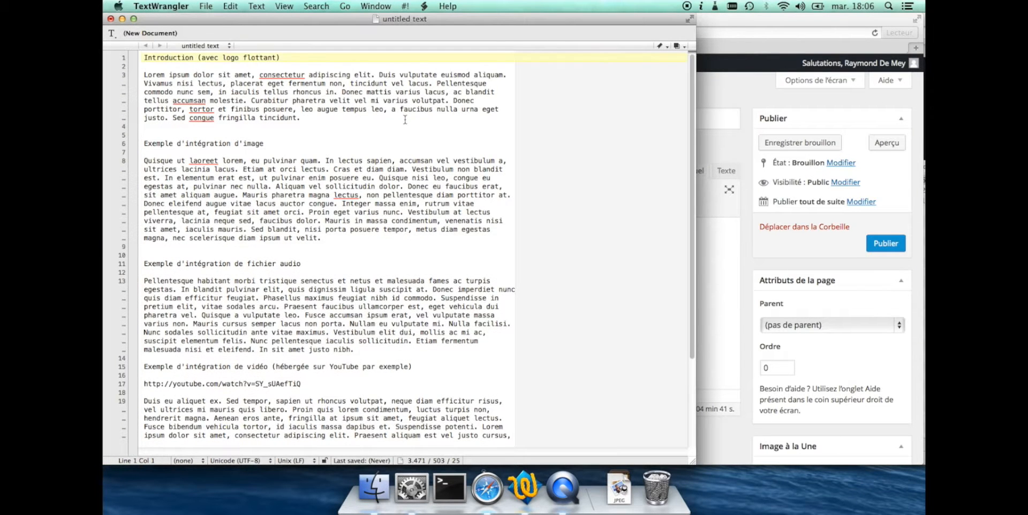
key(super+a)
right_click(381, 349)
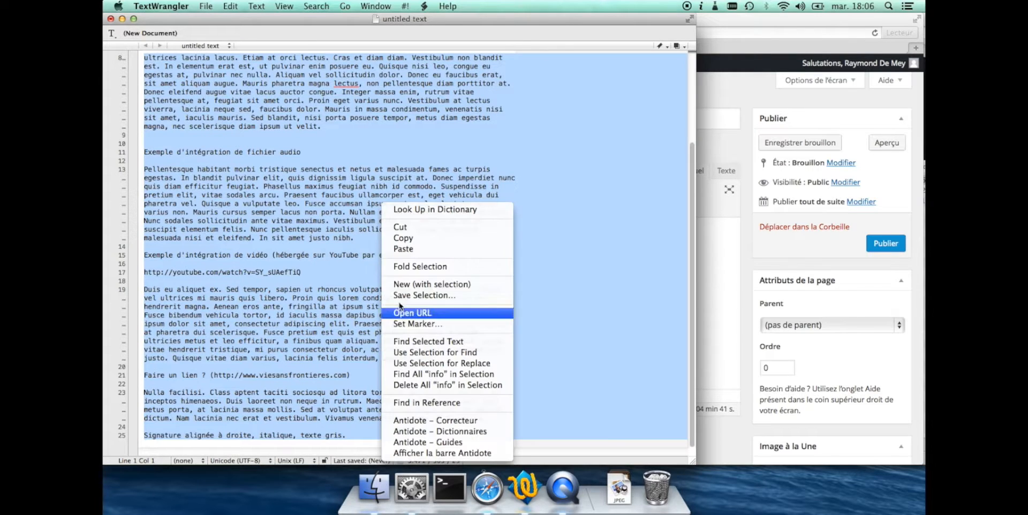
click(417, 237)
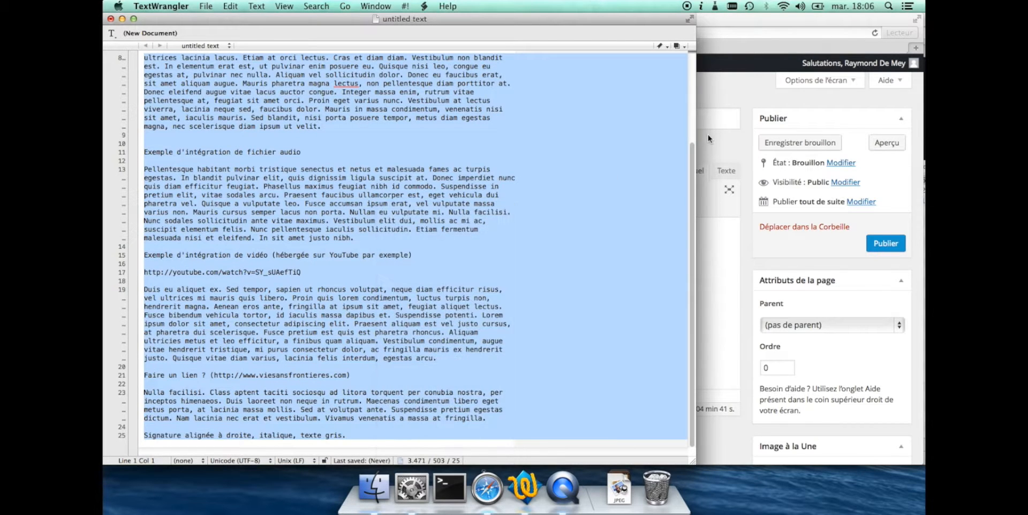
- Return to the new page in Safari and paste the copied text into its body in Texte mode
click(708, 134)
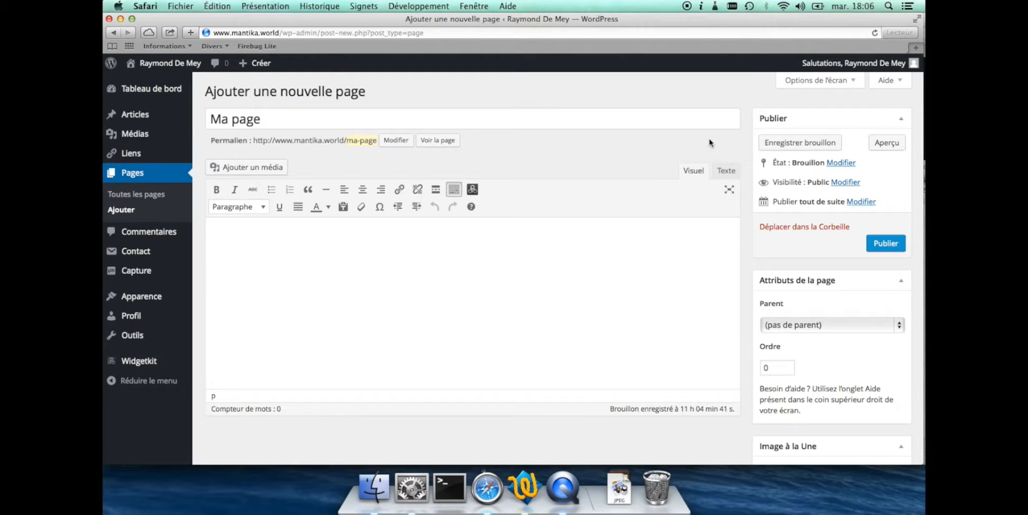
click(726, 171)
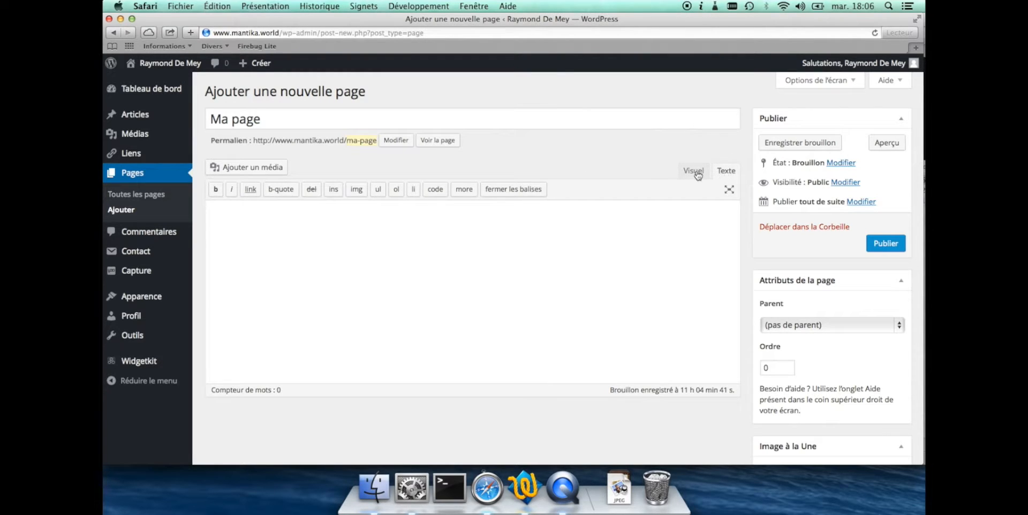
right_click(446, 217)
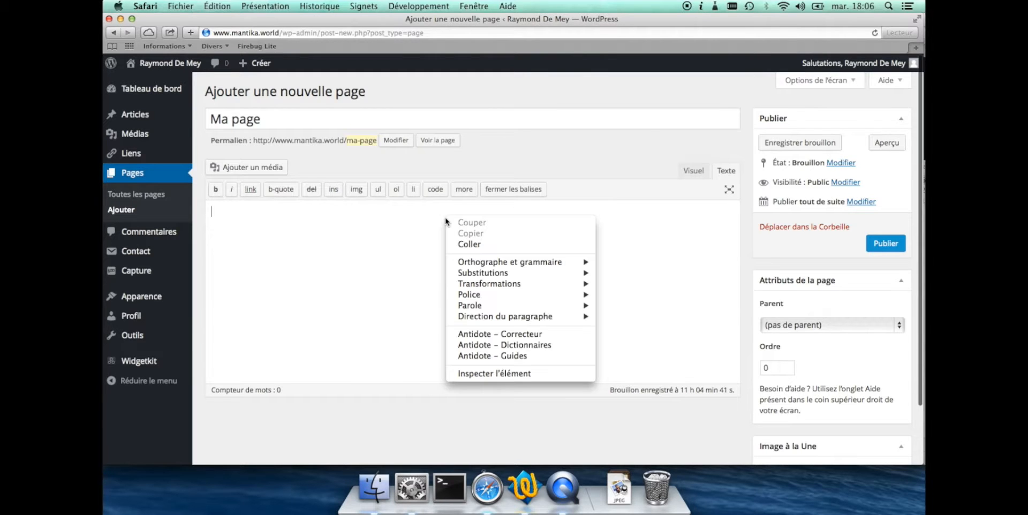
click(469, 244)
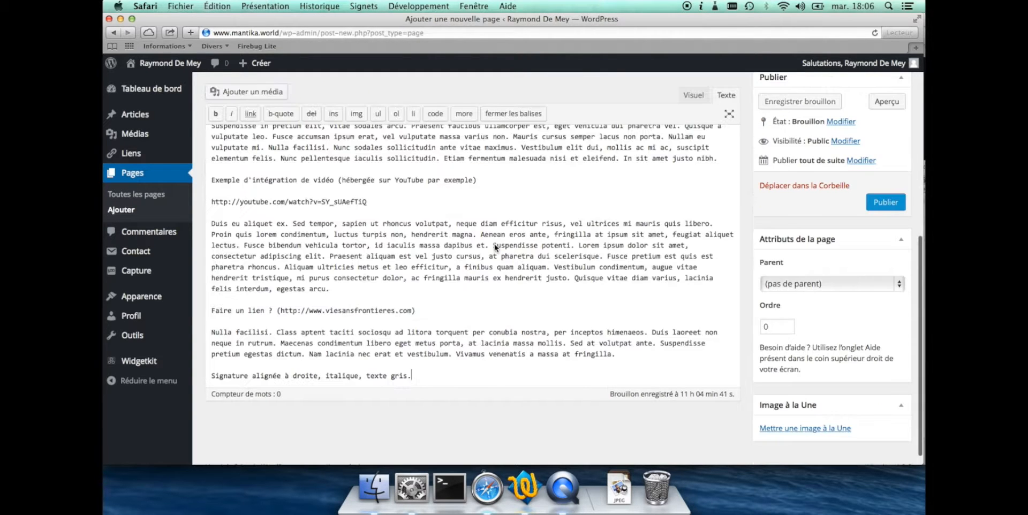
scroll(467, 294, up, 15)
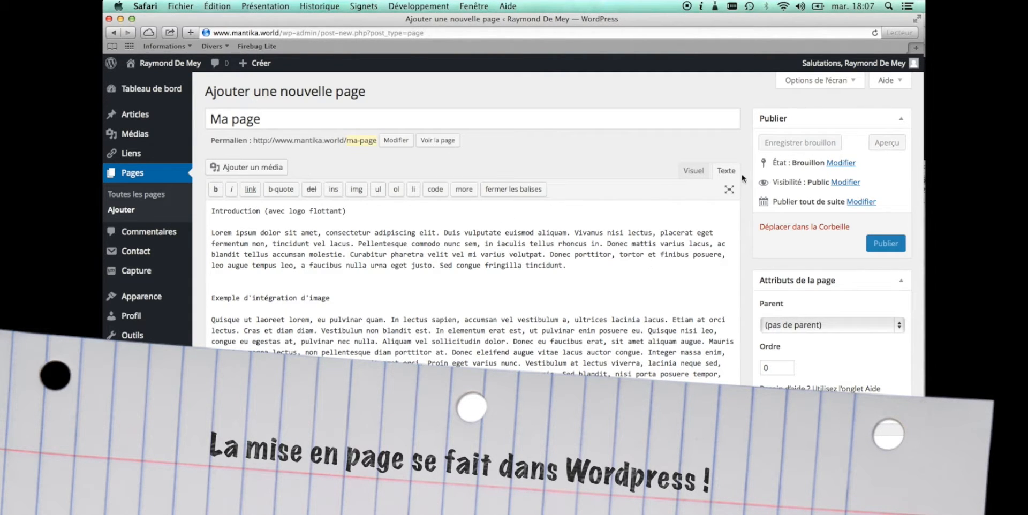
scroll(531, 242, down, 5)
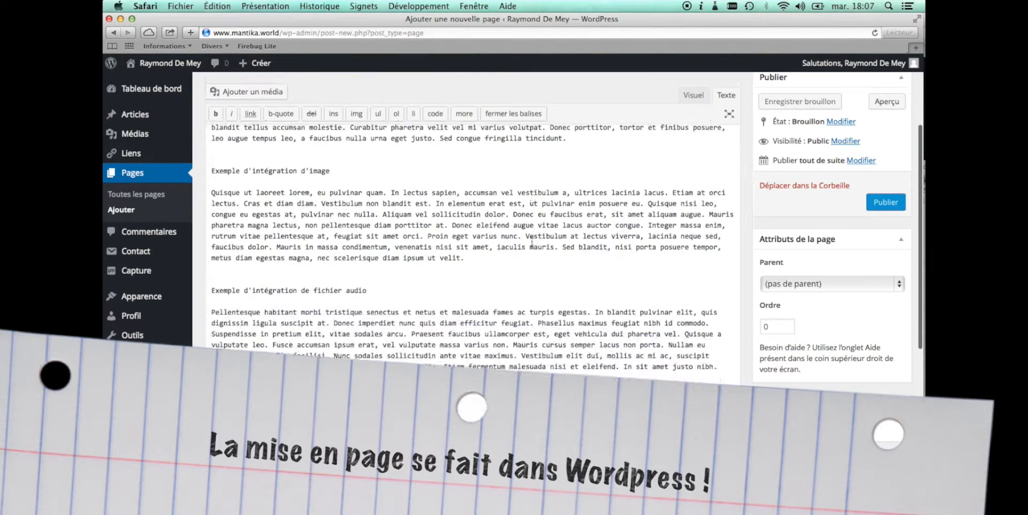
scroll(532, 242, up, 5)
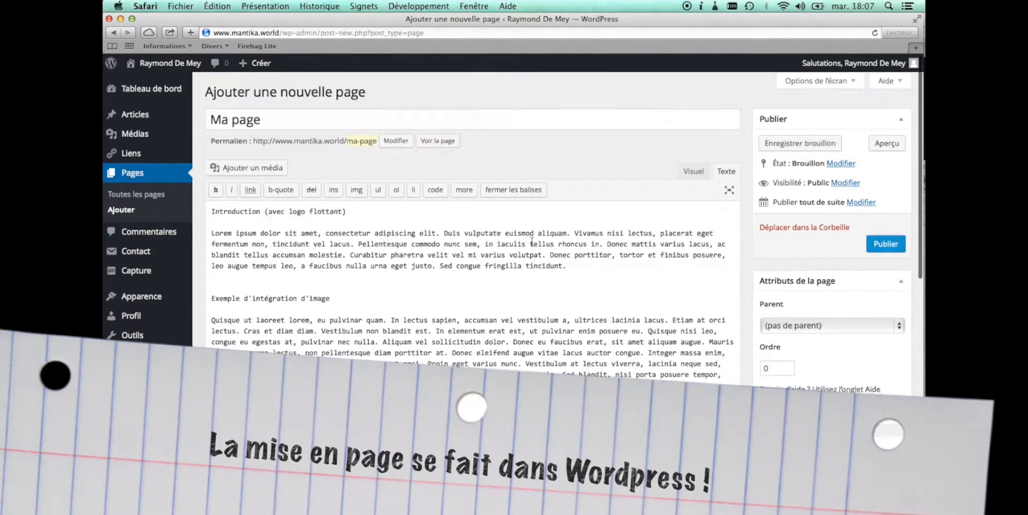
- Switch the editor to Visuel mode and format the "Introduction (avec logo flottant)" line as Titre 2
click(694, 171)
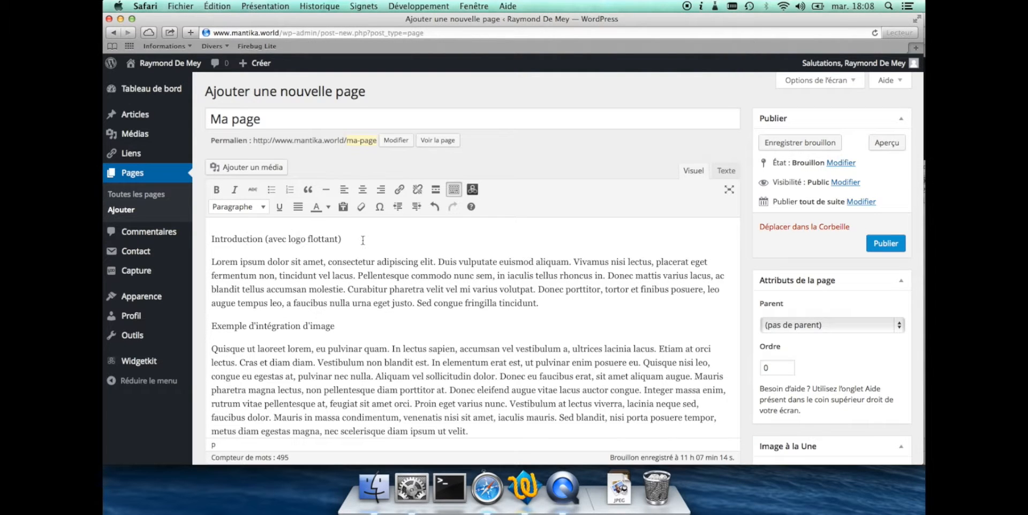
click(261, 208)
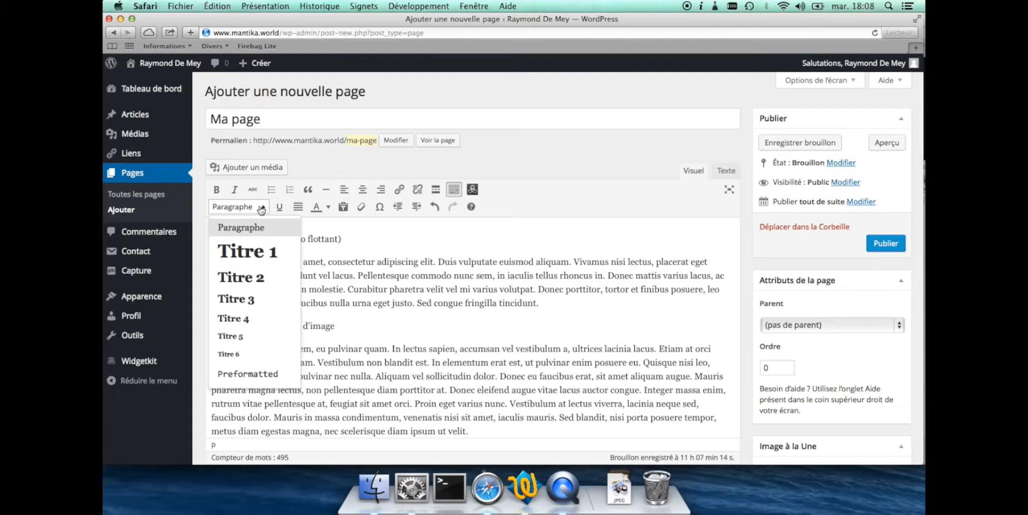
click(240, 278)
- Format the "Exemple d'intégration d'image" line as Titre 3
scroll(355, 251, down, 3)
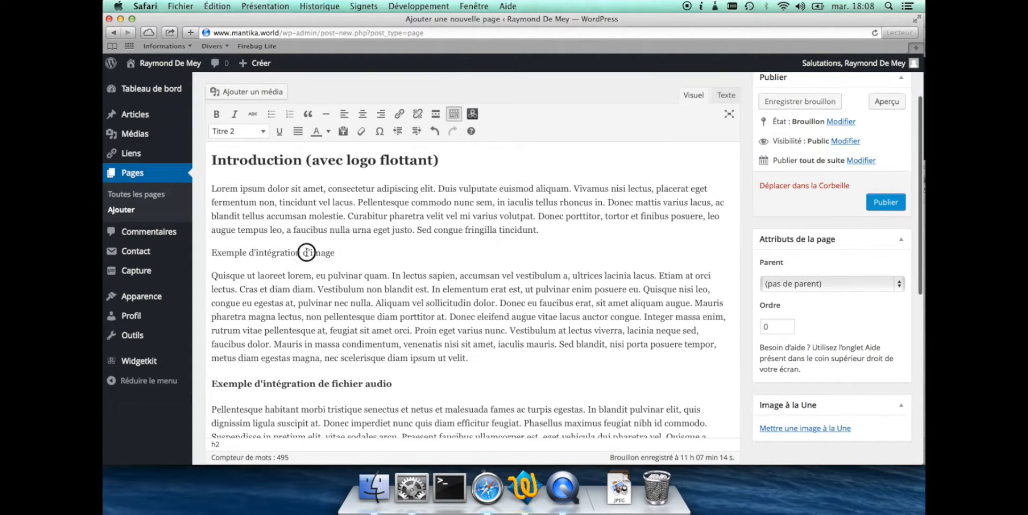
click(306, 252)
click(261, 132)
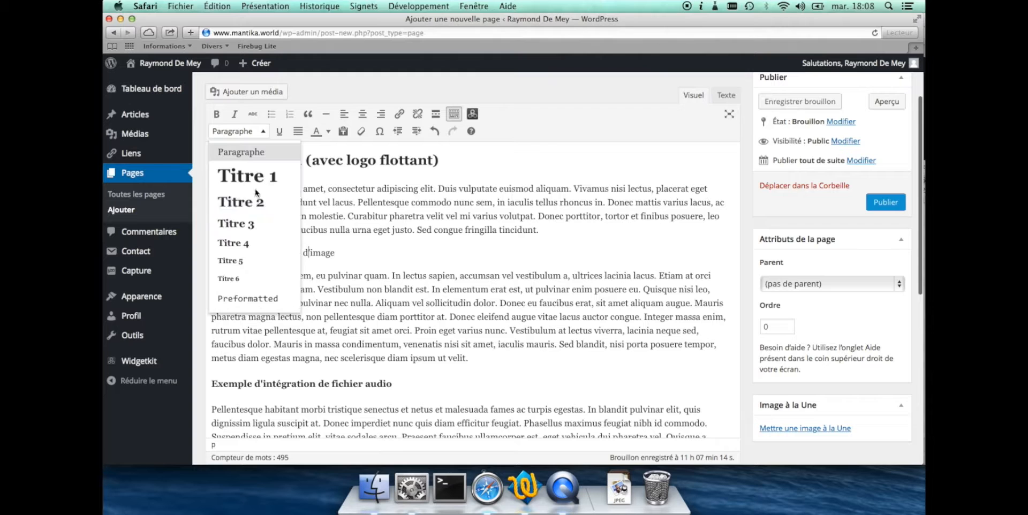
click(250, 224)
- Format the "Exemple d'intégration de vidéo (hébergée sur YouTube par exemple)" line as Titre 4
scroll(308, 277, down, 5)
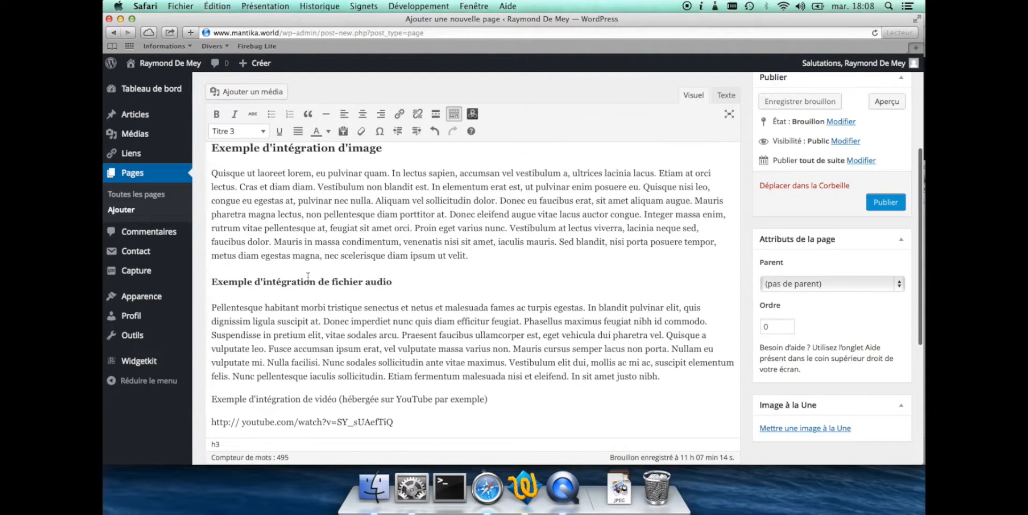
scroll(308, 276, down, 2)
scroll(303, 292, down, 2)
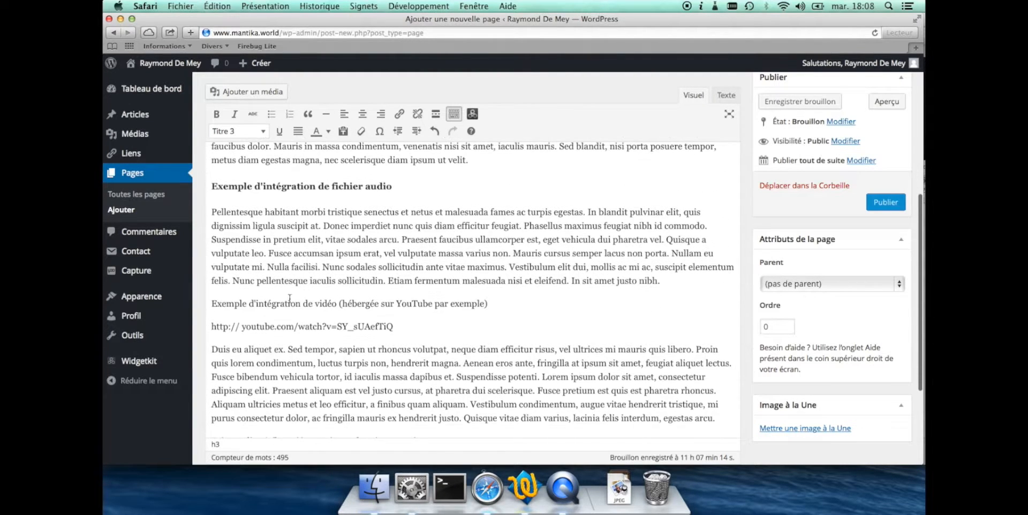
click(290, 298)
click(261, 132)
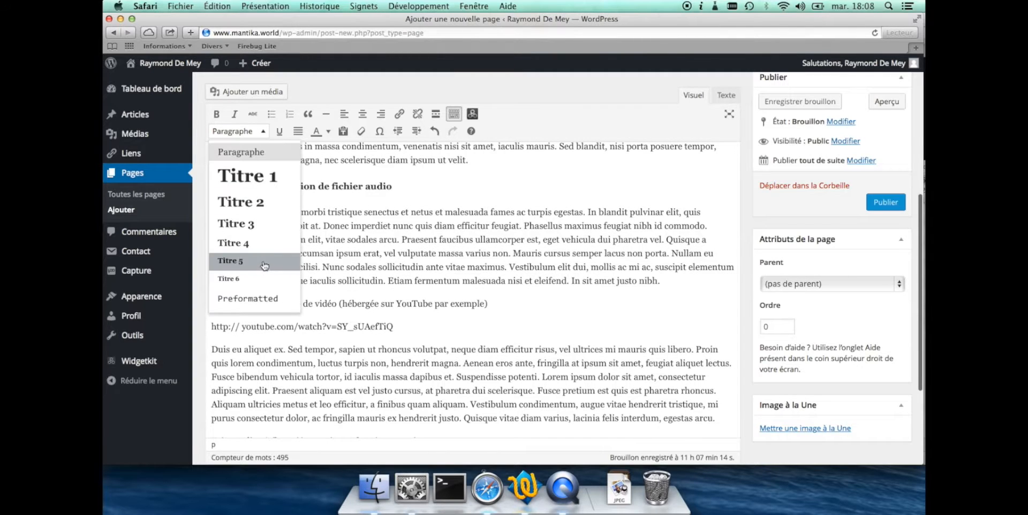
click(252, 243)
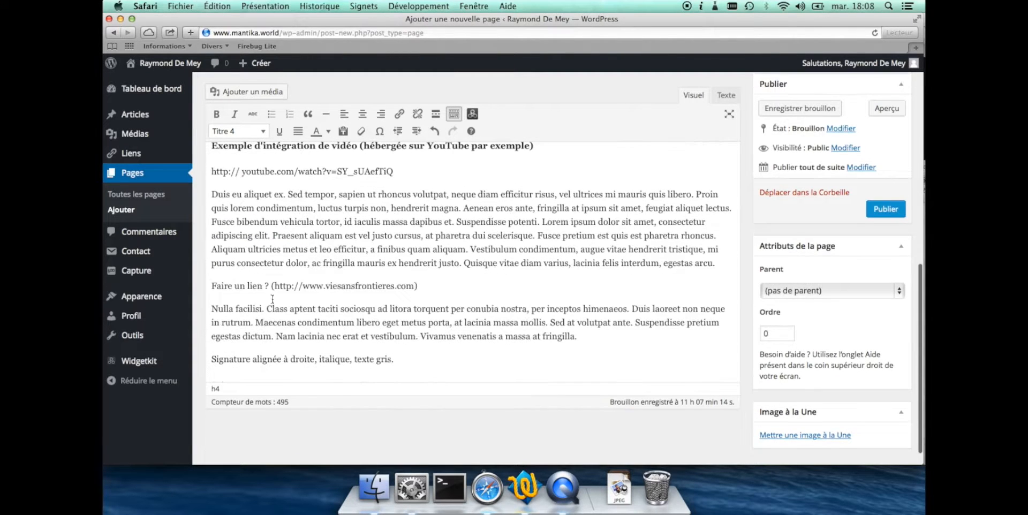
click(268, 287)
click(240, 132)
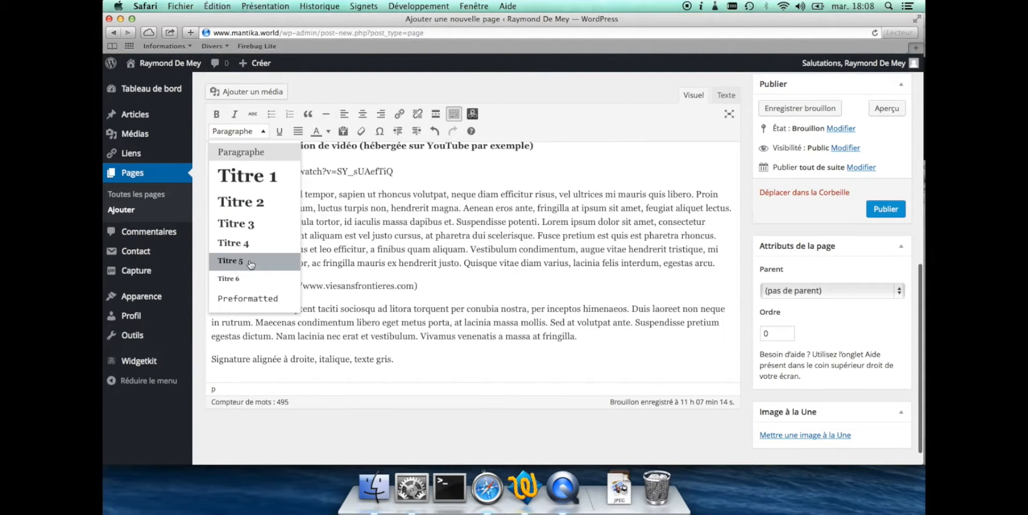
click(235, 243)
scroll(363, 246, up, 10)
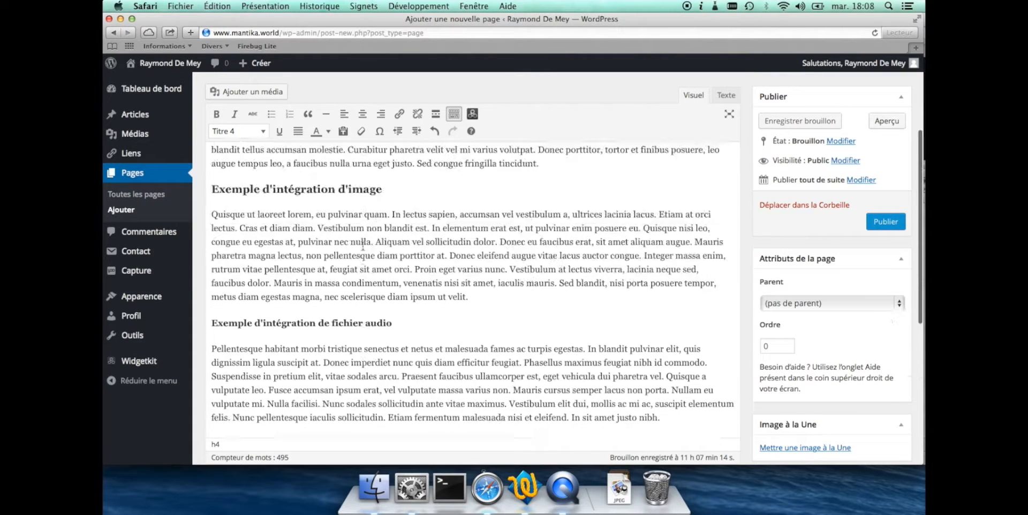
scroll(363, 246, up, 5)
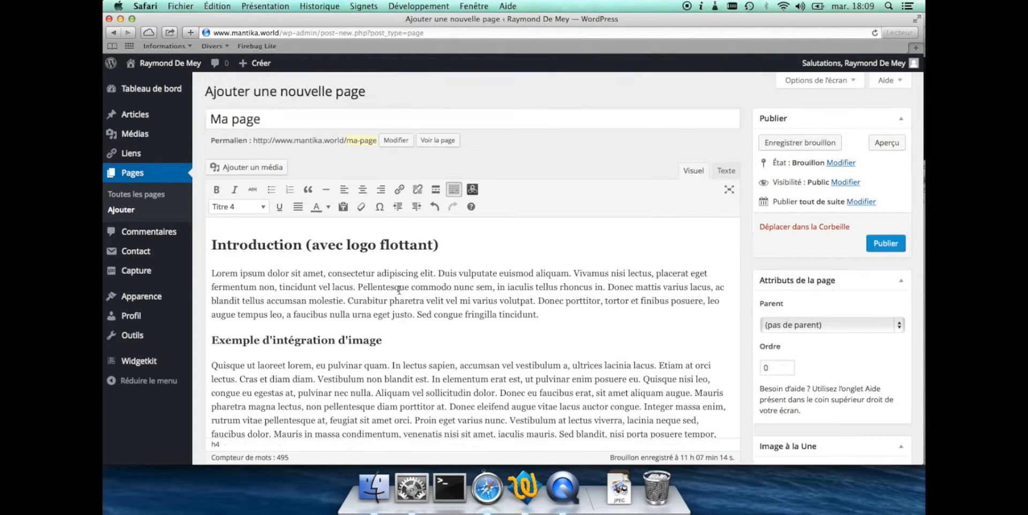
- Look over the formatted text and publish the page
scroll(405, 329, down, 15)
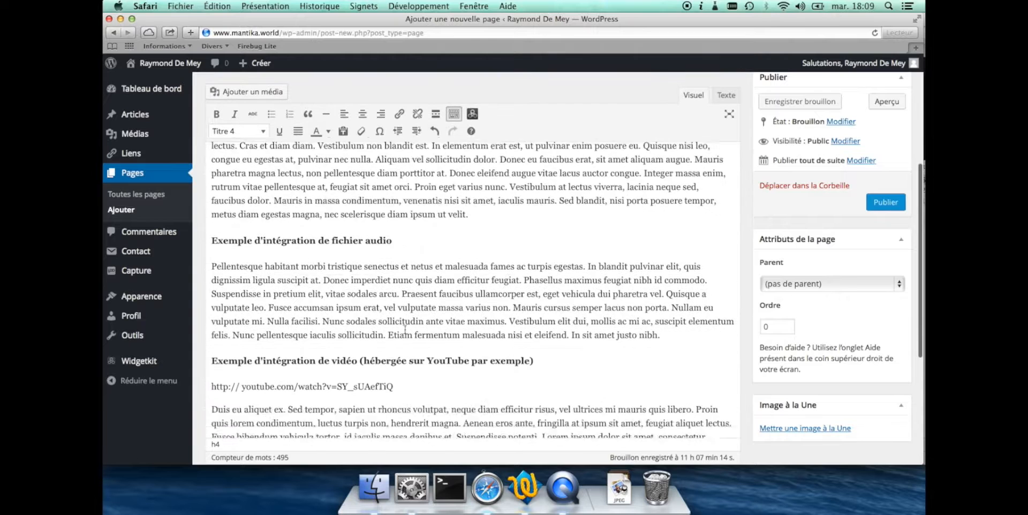
scroll(405, 329, up, 15)
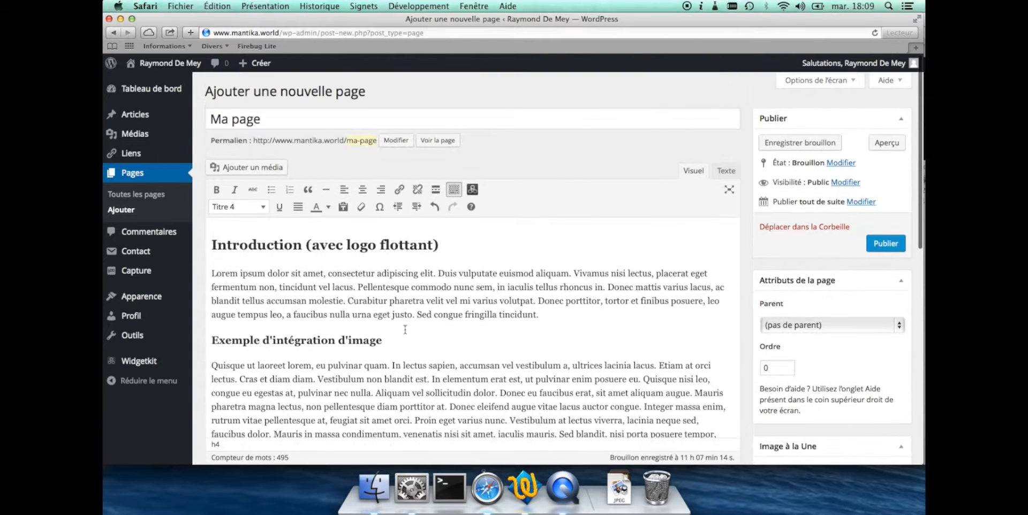
click(885, 244)
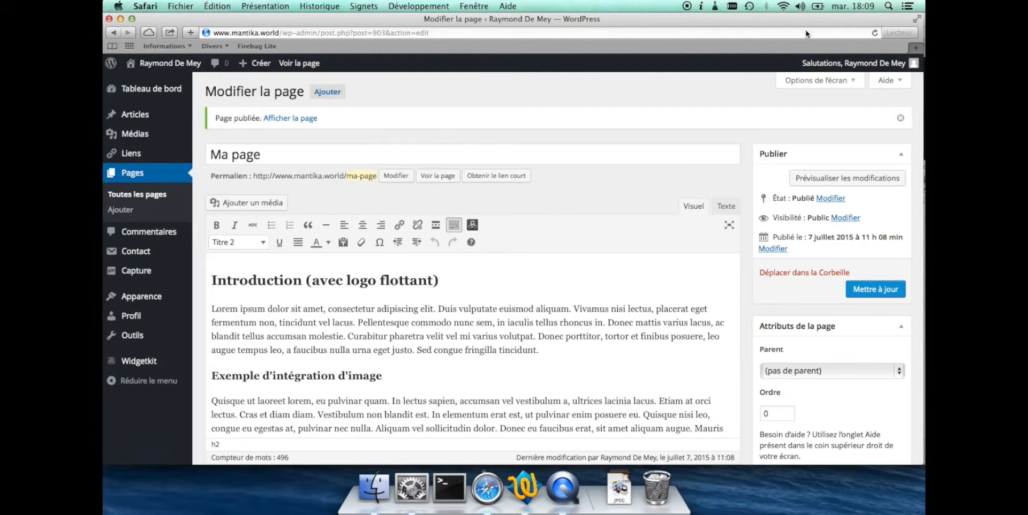
click(916, 48)
text(www.mantika.world/ma)
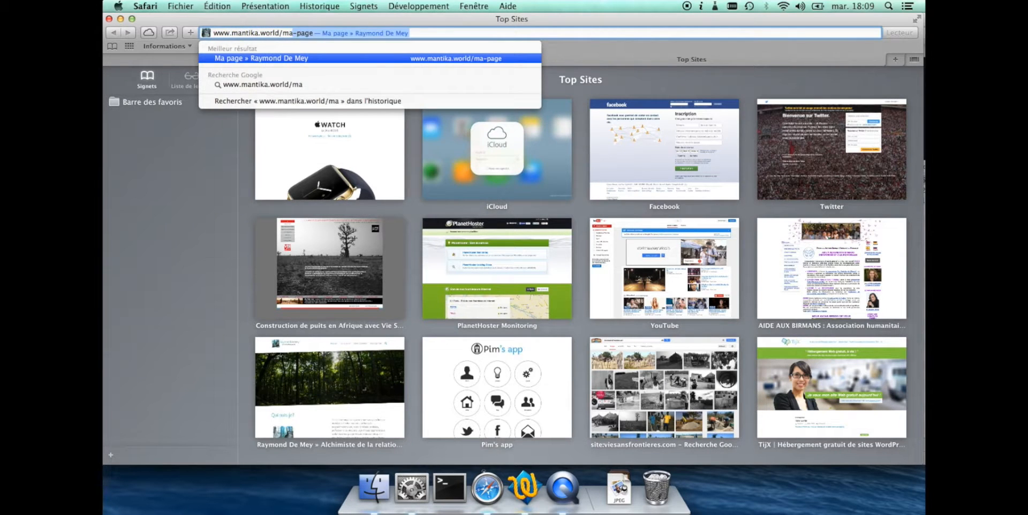
key(Return)
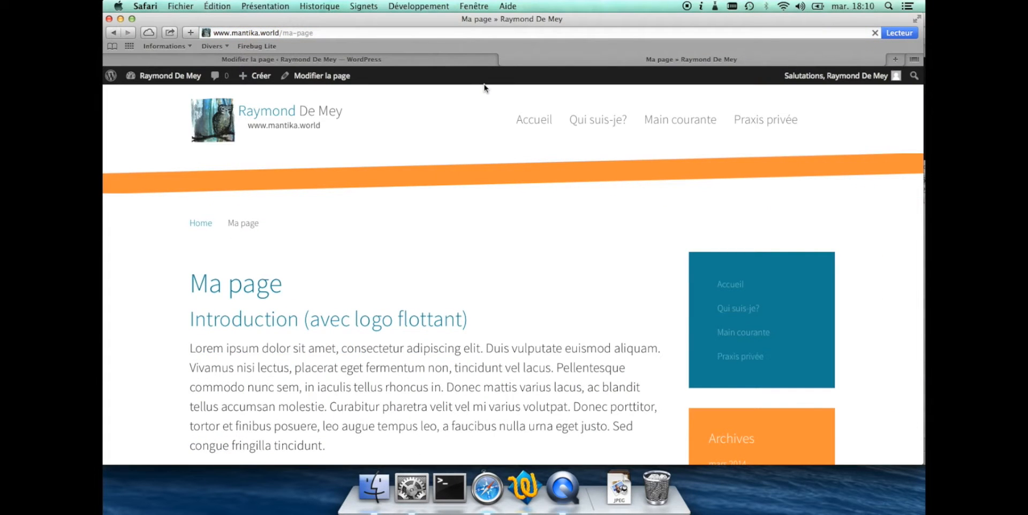
scroll(460, 198, down, 5)
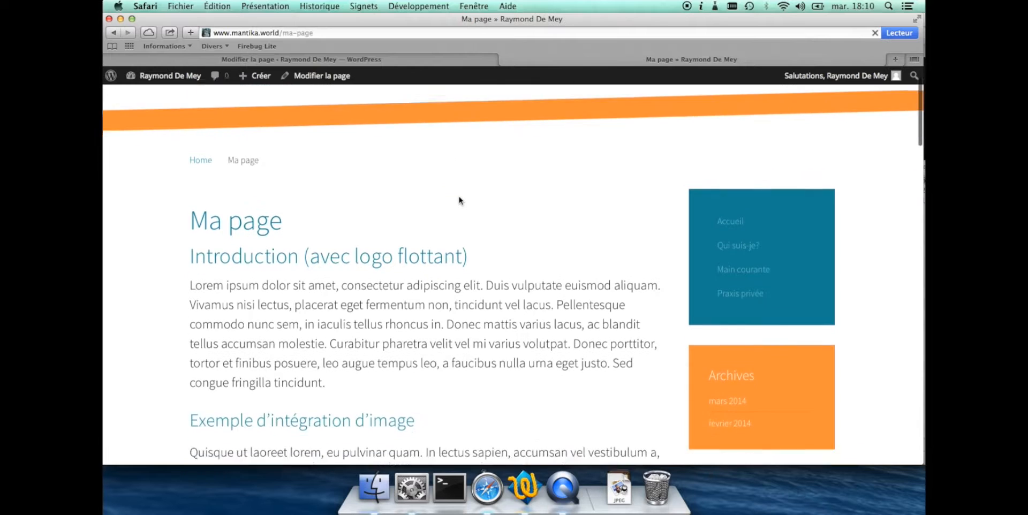
scroll(459, 197, down, 8)
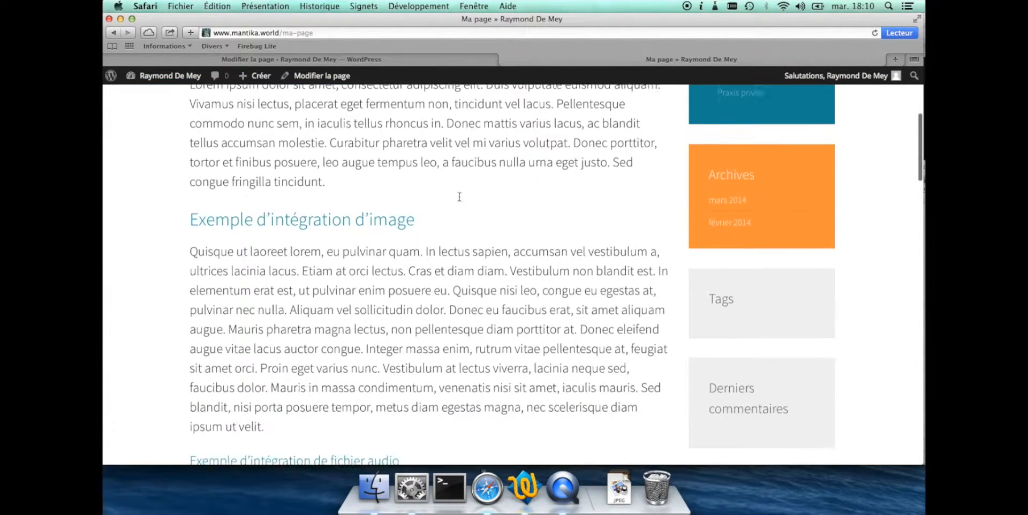
scroll(459, 200, down, 20)
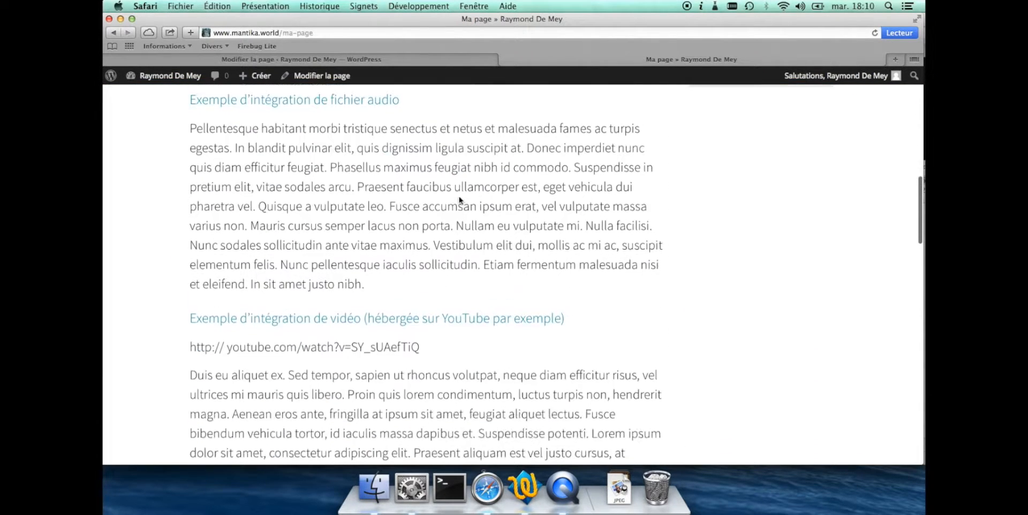
scroll(459, 200, up, 20)
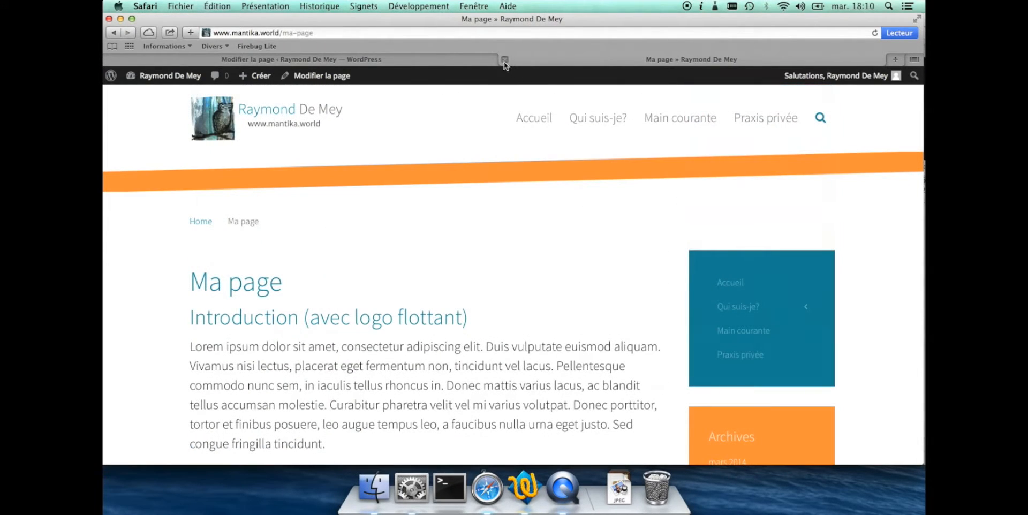
click(505, 59)
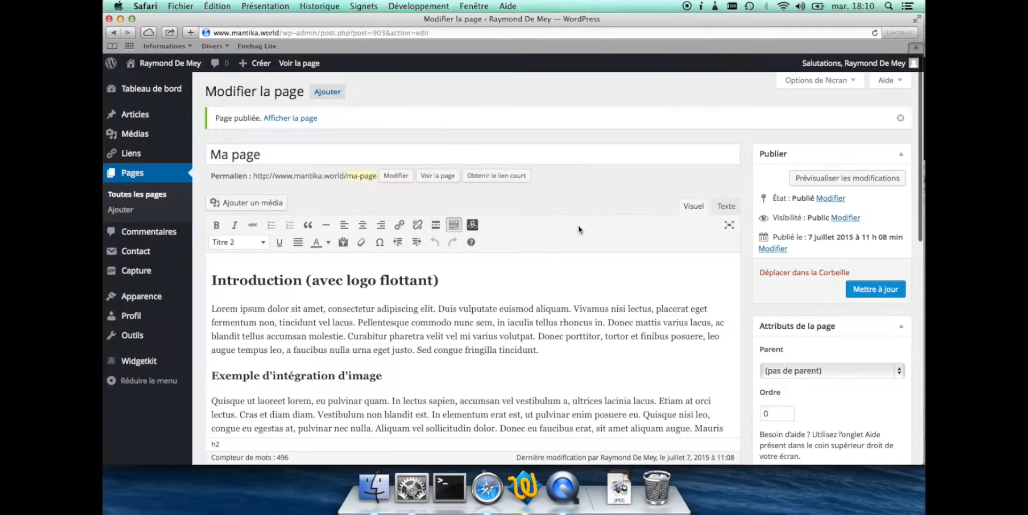
- Place the cursor before "Lorem ipsum" in the introduction paragraph and start inserting a media file there
scroll(579, 226, down, 5)
scroll(579, 225, up, 3)
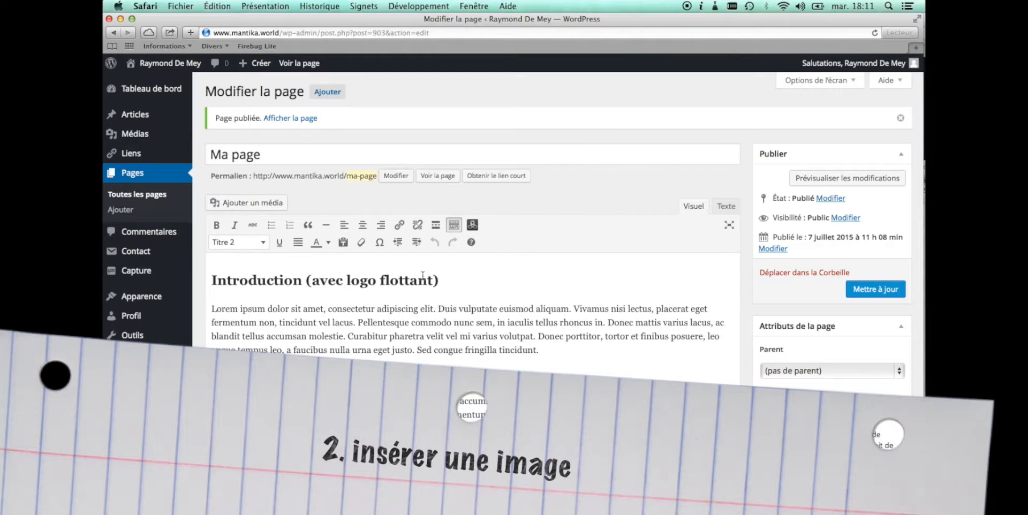
scroll(589, 220, down, 2)
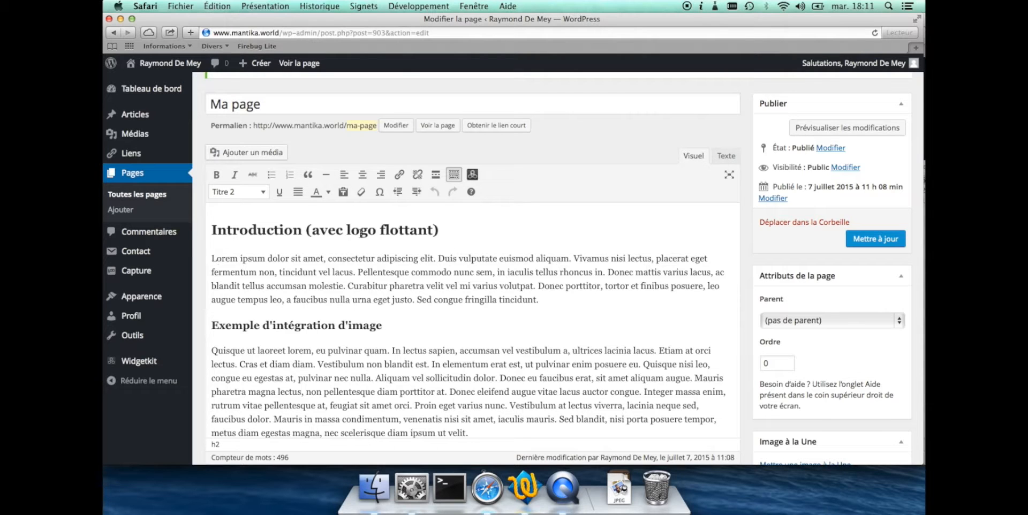
click(212, 259)
scroll(211, 259, up, 2)
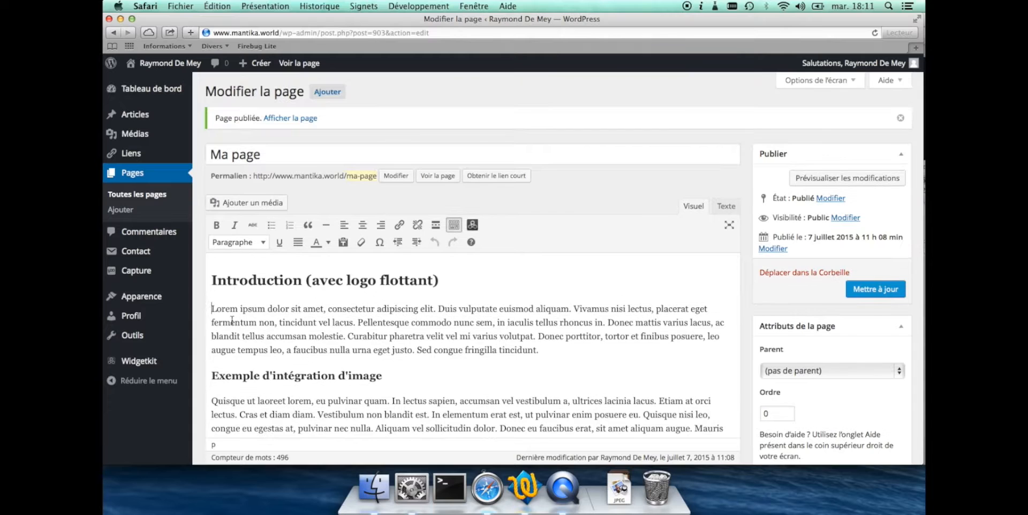
click(253, 208)
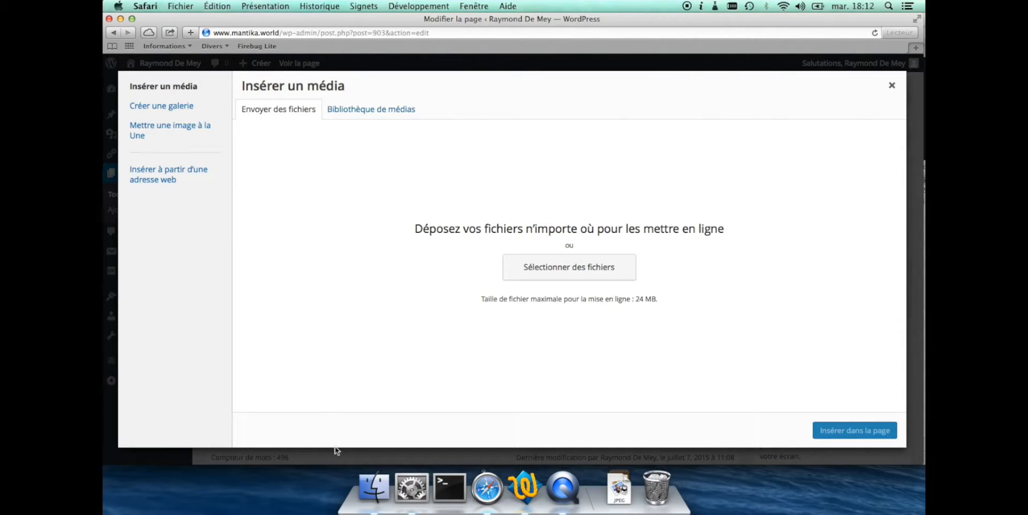
- Upload the Logo file from the Finder resources folder to the media library and insert it into the page
click(369, 486)
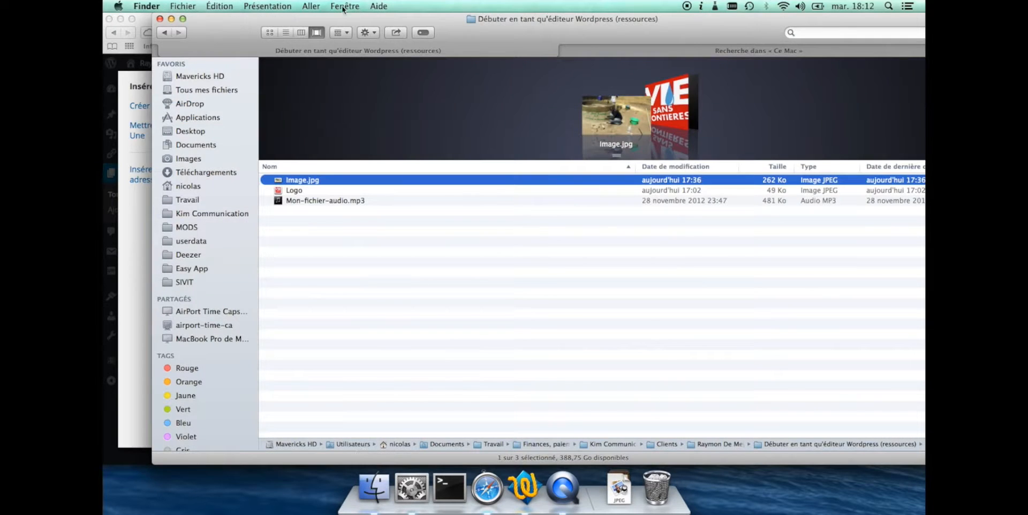
drag(247, 27, 525, 27)
click(572, 191)
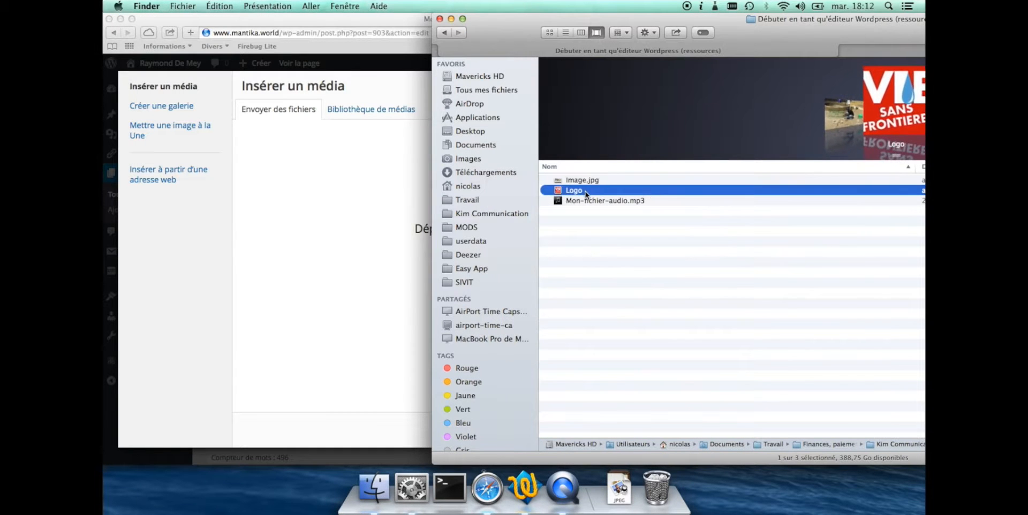
drag(573, 194, 366, 197)
drag(510, 28, 399, 27)
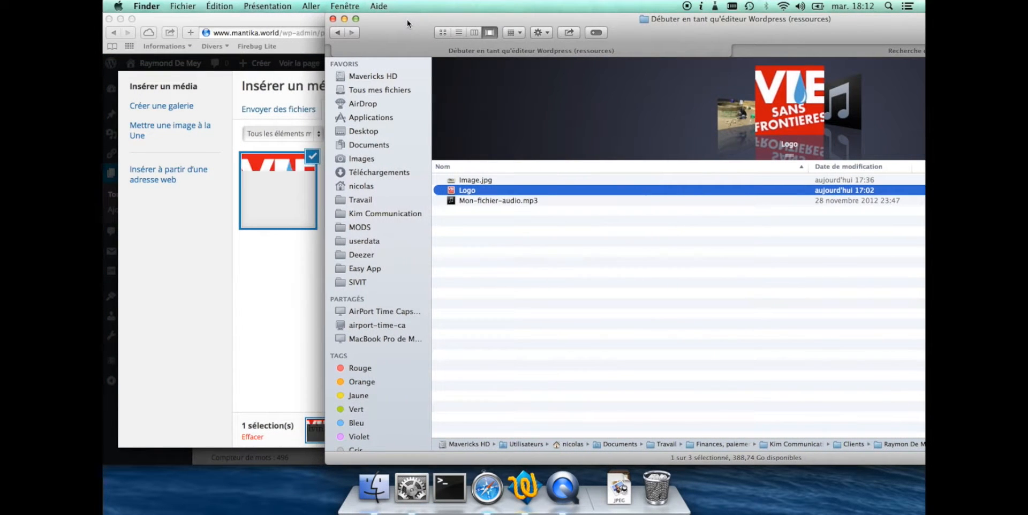
click(239, 129)
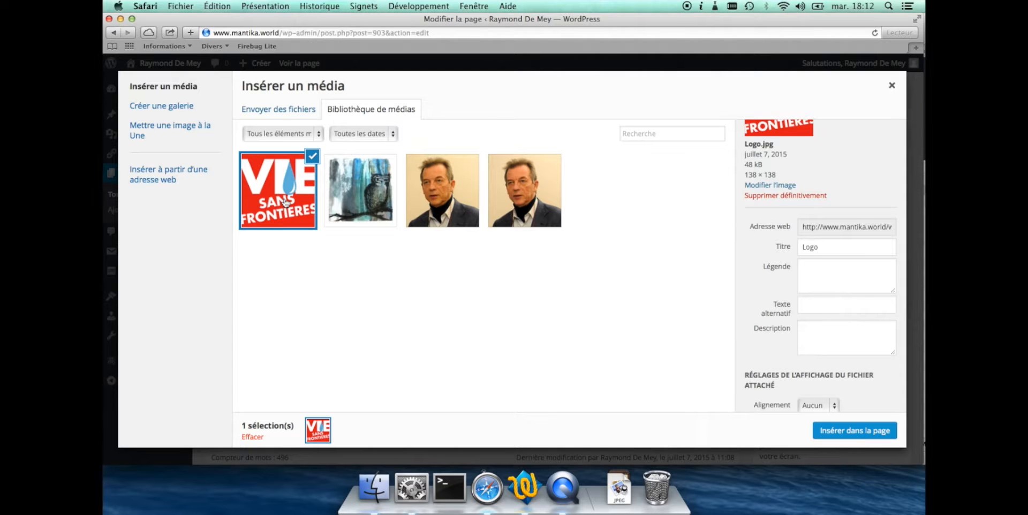
click(844, 435)
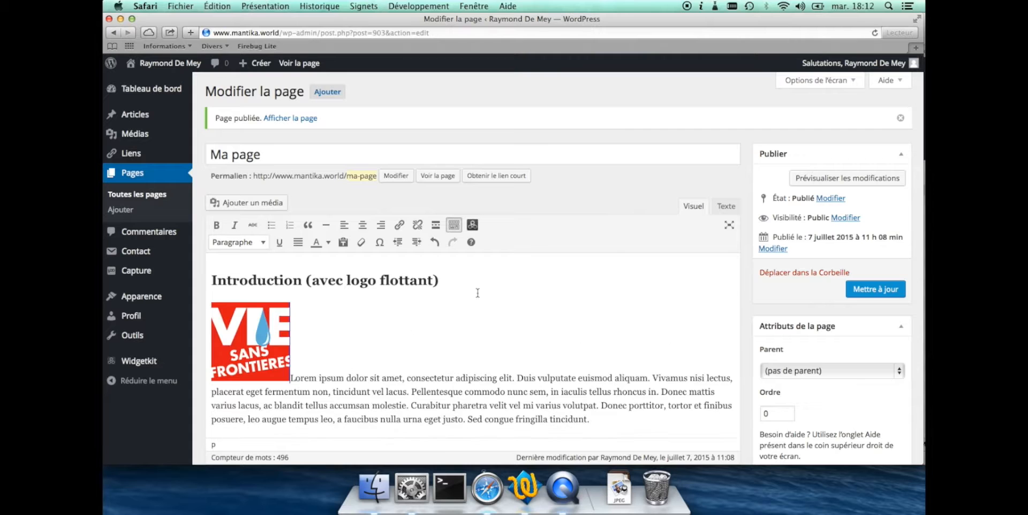
- Align the inserted logo to the right so the introduction text wraps around it
scroll(477, 293, down, 3)
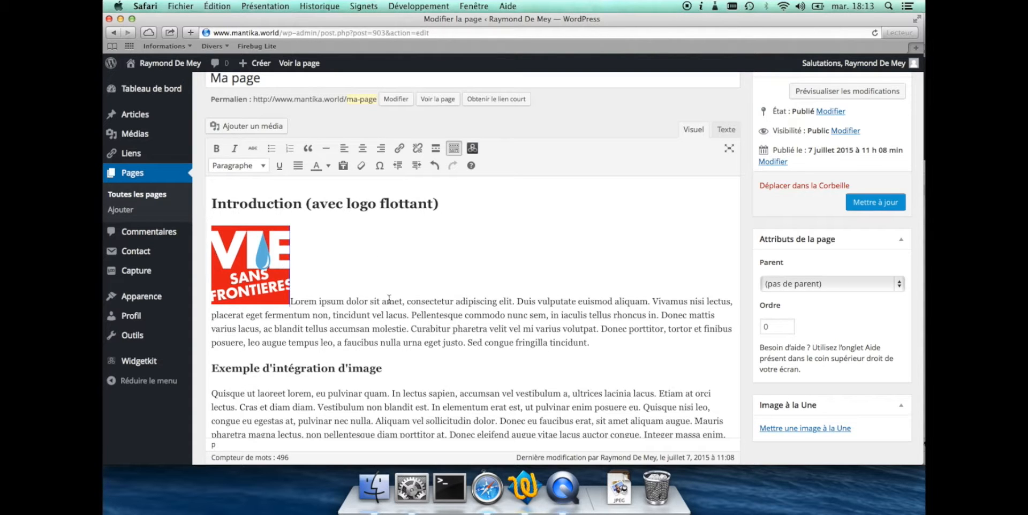
scroll(388, 298, down, 1)
scroll(389, 299, down, 2)
scroll(389, 298, up, 3)
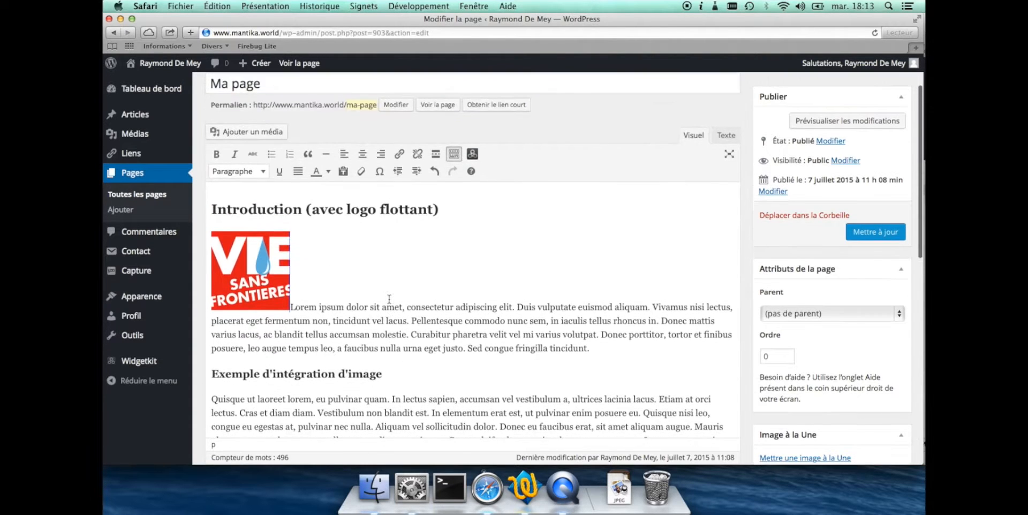
scroll(389, 298, down, 1)
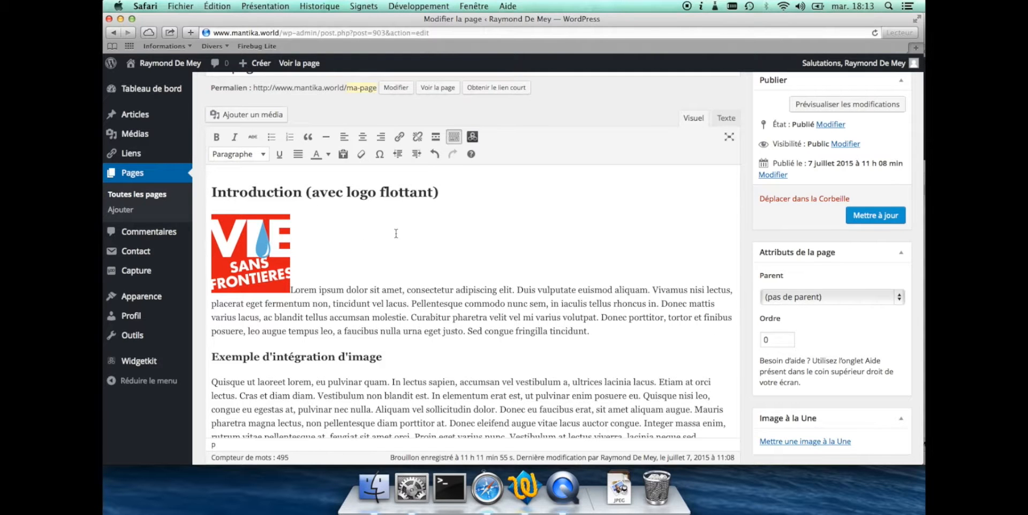
scroll(397, 233, down, 1)
click(256, 233)
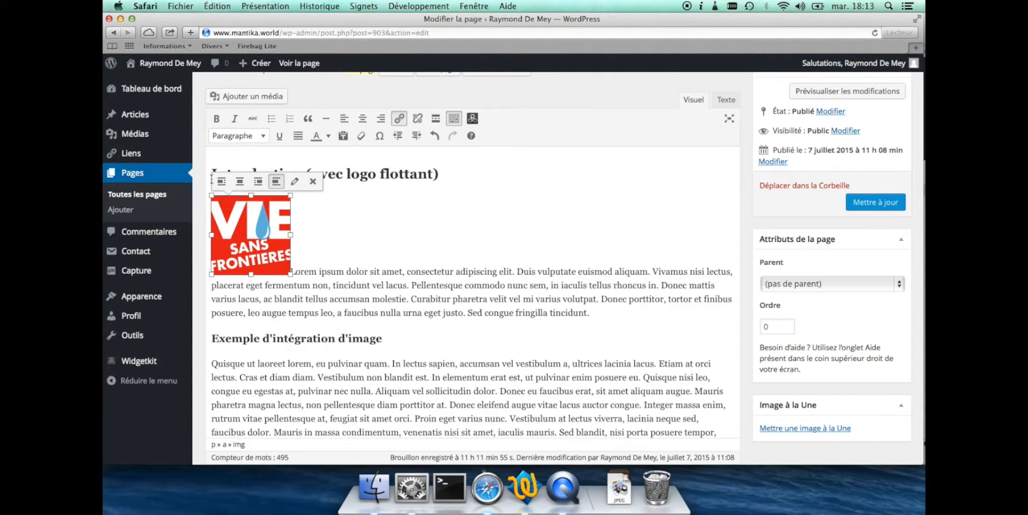
click(258, 182)
click(516, 207)
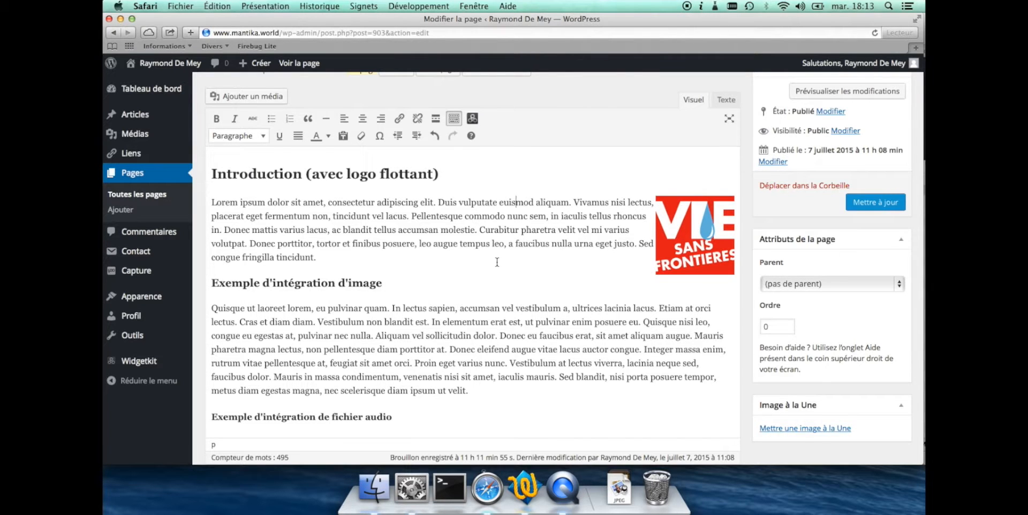
- Add an empty paragraph below the "Exemple d'intégration d'image" text and start a new media upload there
scroll(497, 262, down, 2)
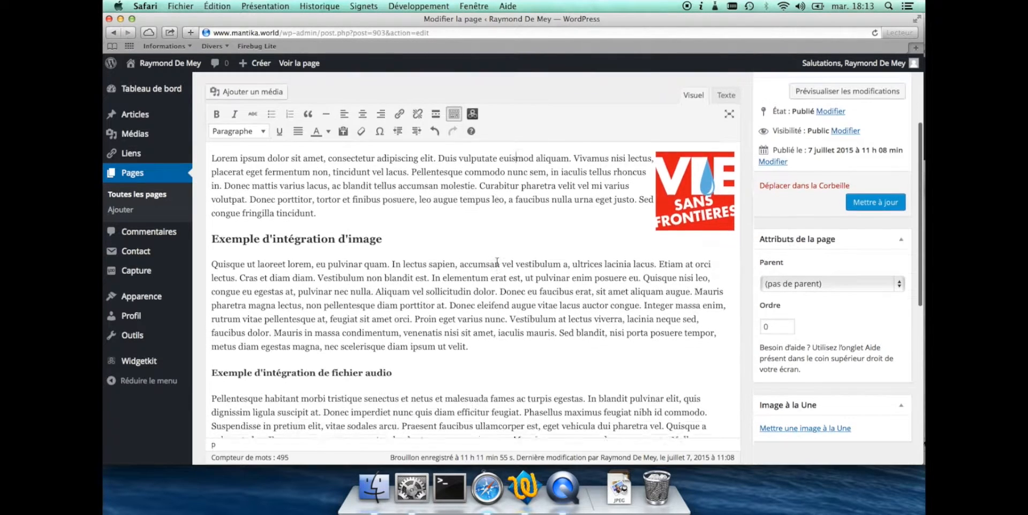
scroll(497, 261, down, 2)
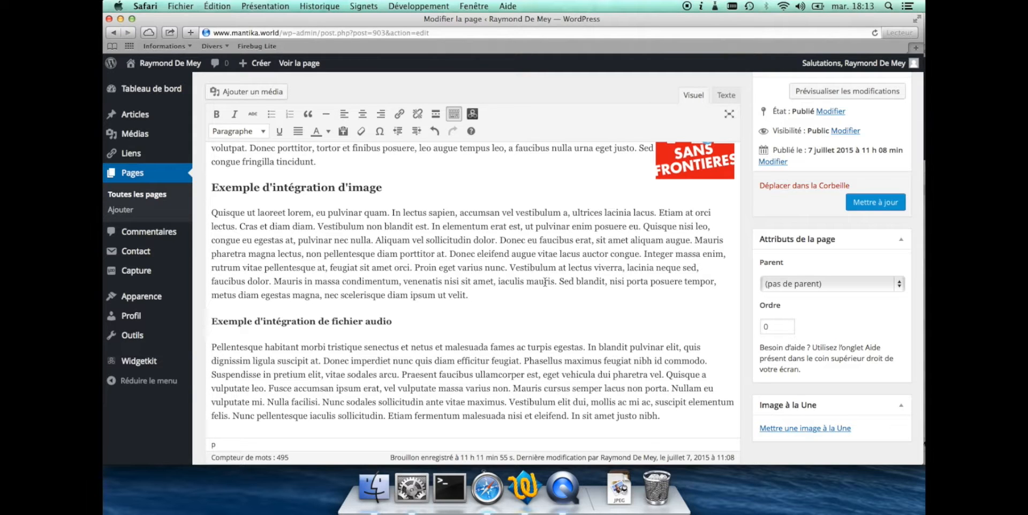
key(Return)
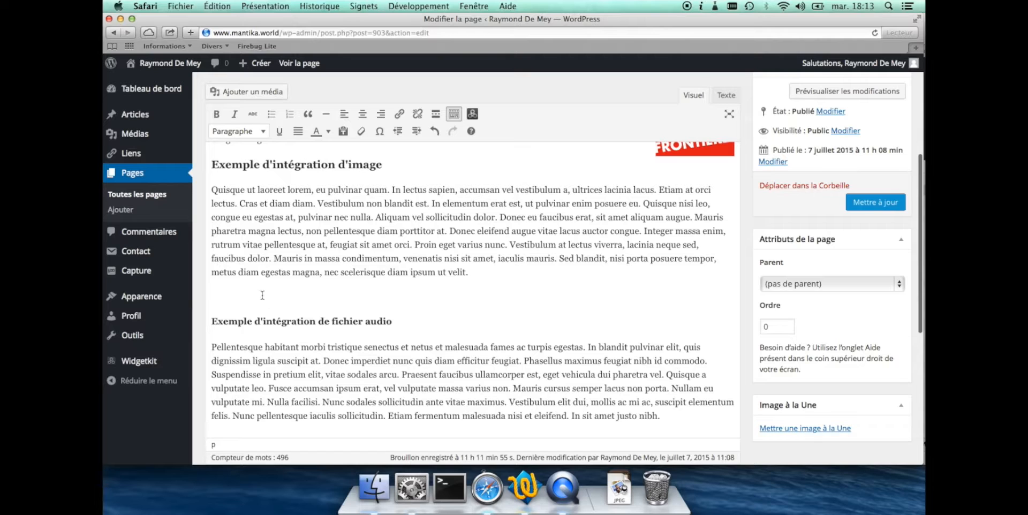
click(260, 102)
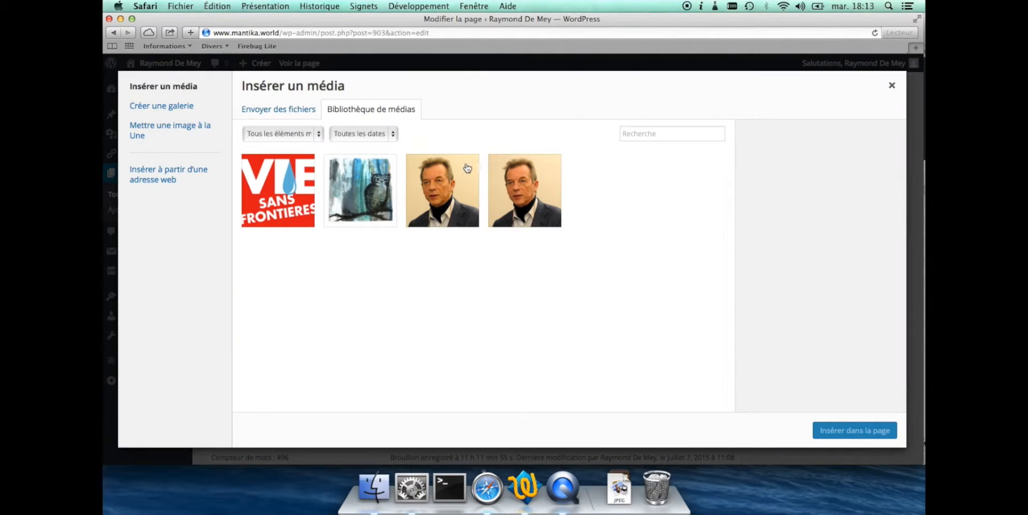
click(266, 113)
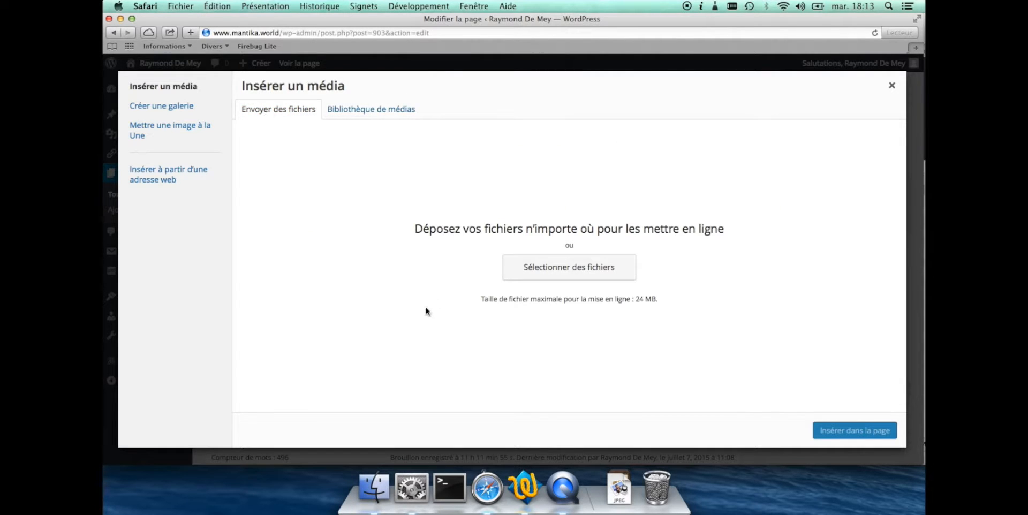
- Upload Image.jpg from the Finder resources folder and insert it above the "Exemple d'intégration de fichier audio" heading
click(373, 486)
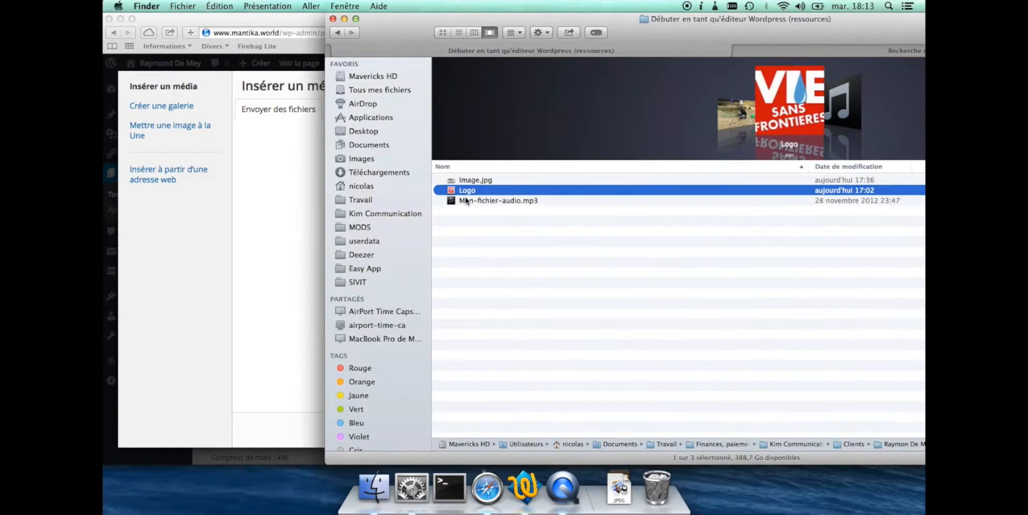
click(468, 181)
drag(410, 26, 551, 25)
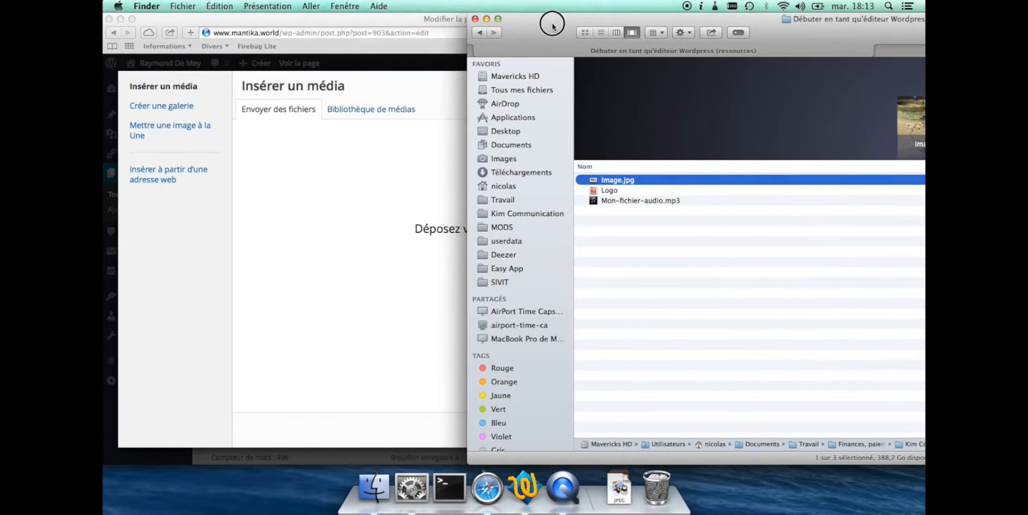
drag(593, 181, 367, 236)
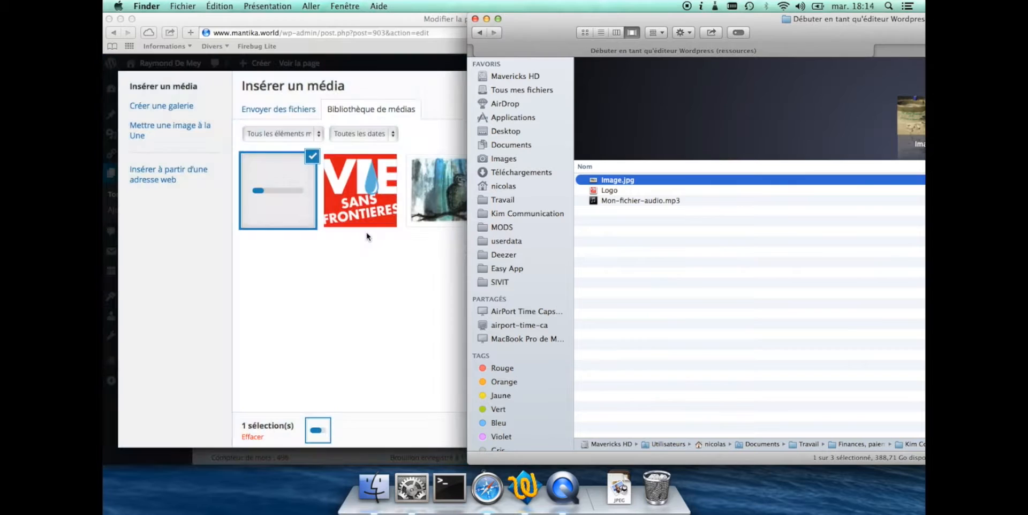
click(310, 259)
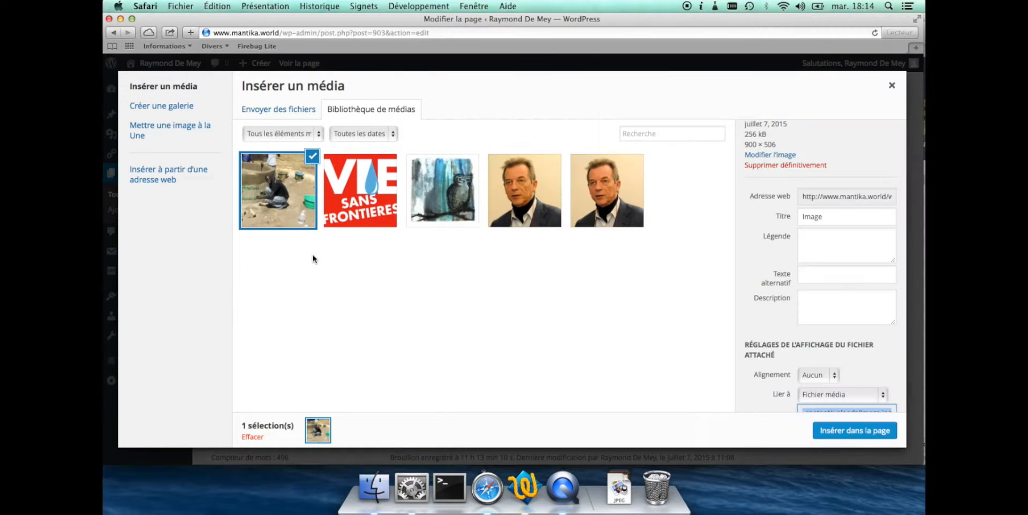
click(865, 438)
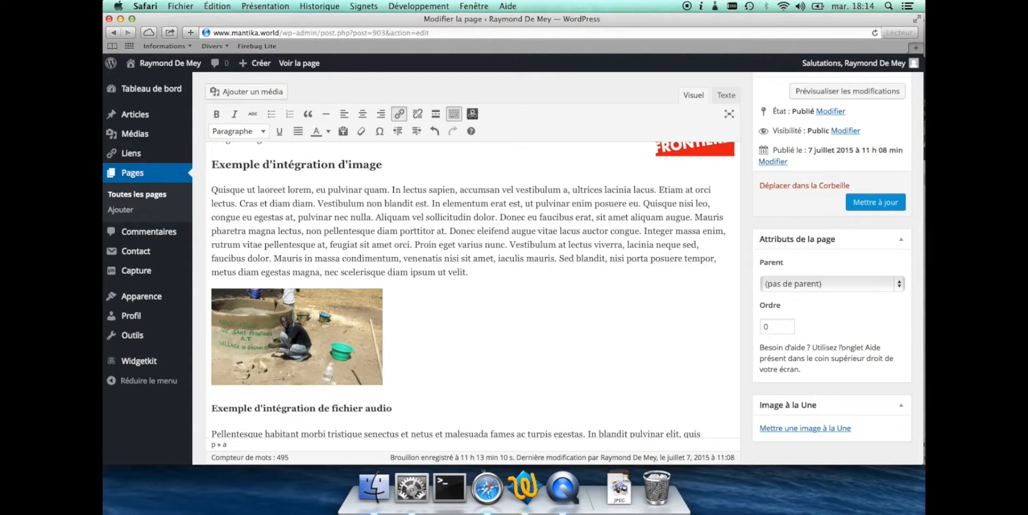
scroll(638, 309, down, 2)
scroll(439, 286, down, 1)
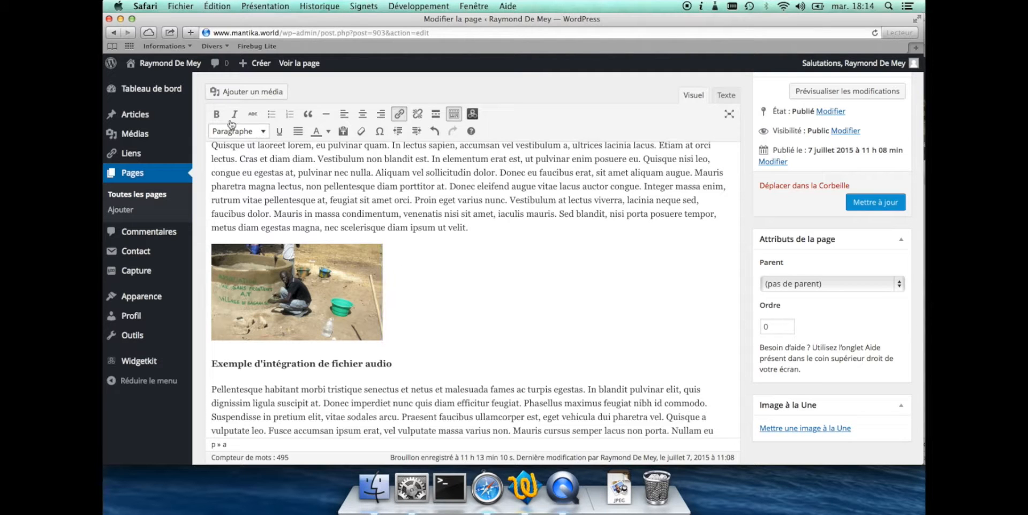
- Centre the image above the "Exemple d'intégration de fichier audio" heading and update the page
click(363, 116)
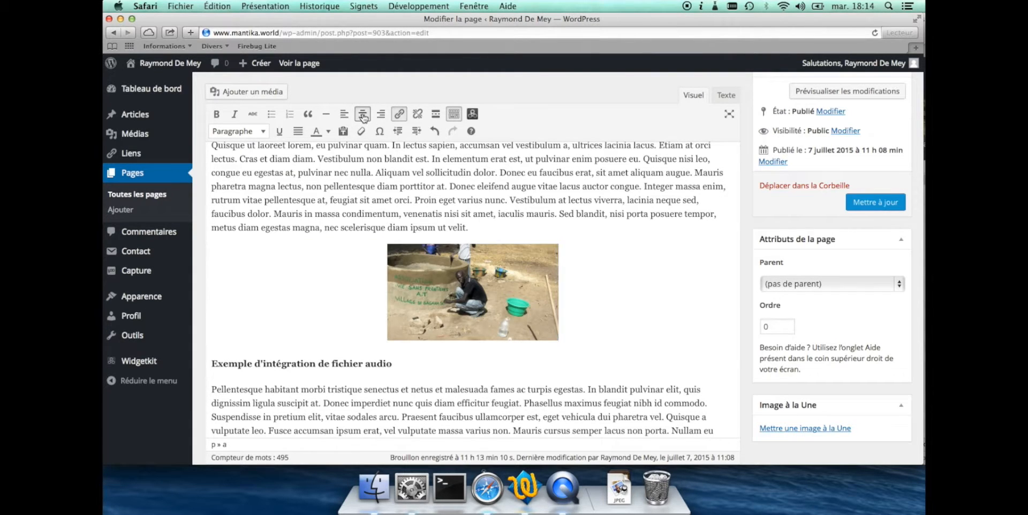
click(363, 117)
click(321, 249)
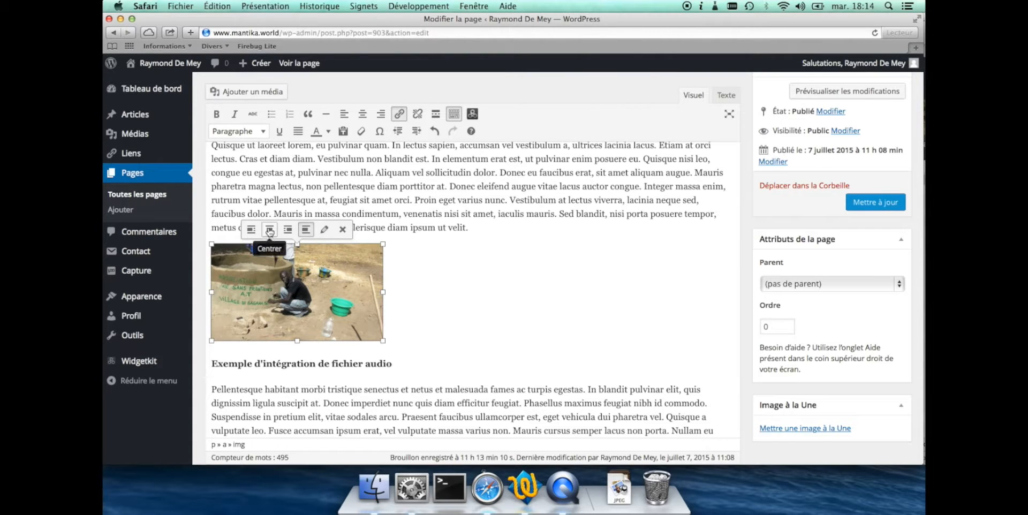
click(270, 230)
scroll(584, 306, up, 3)
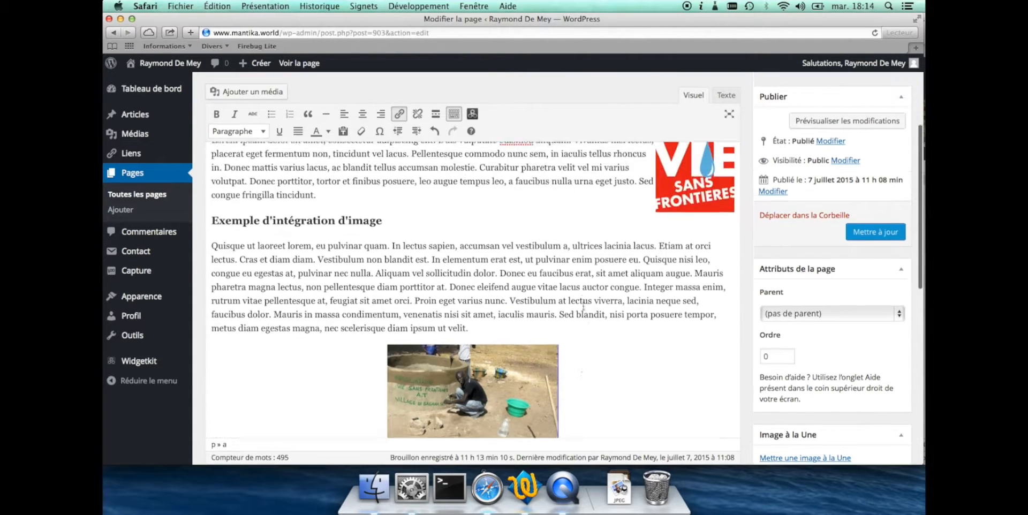
scroll(584, 307, up, 2)
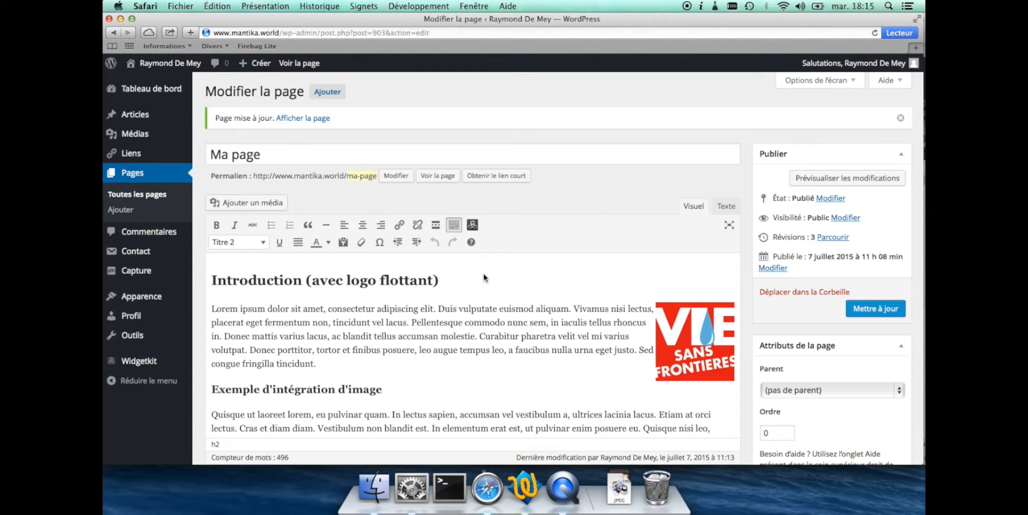
- View the published page in a new tab, check the floating logo and centred image, and close that tab
super+click(303, 119)
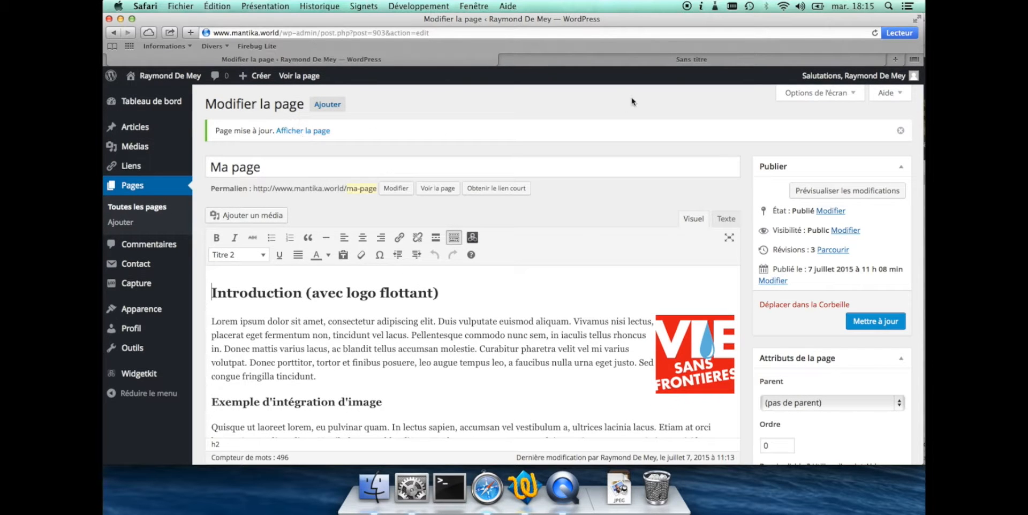
click(642, 60)
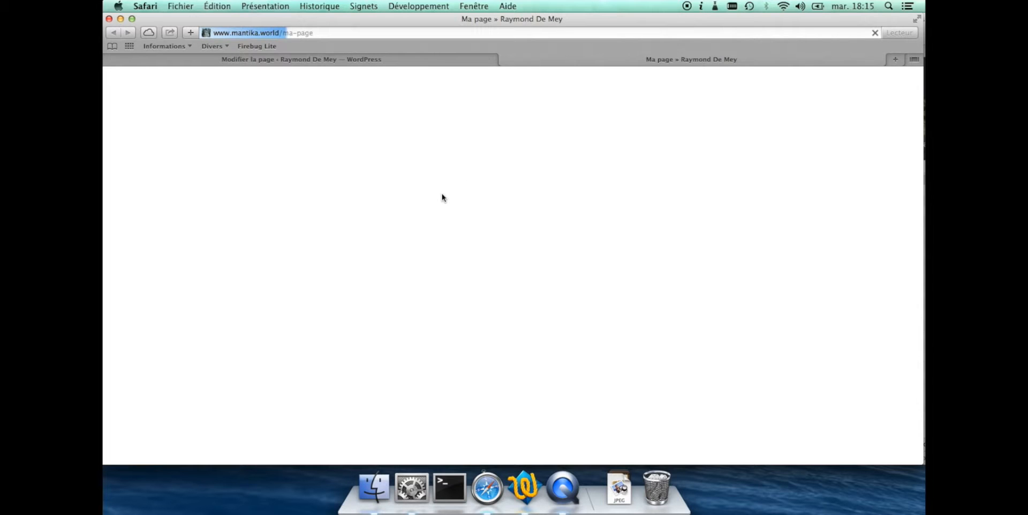
scroll(444, 198, down, 5)
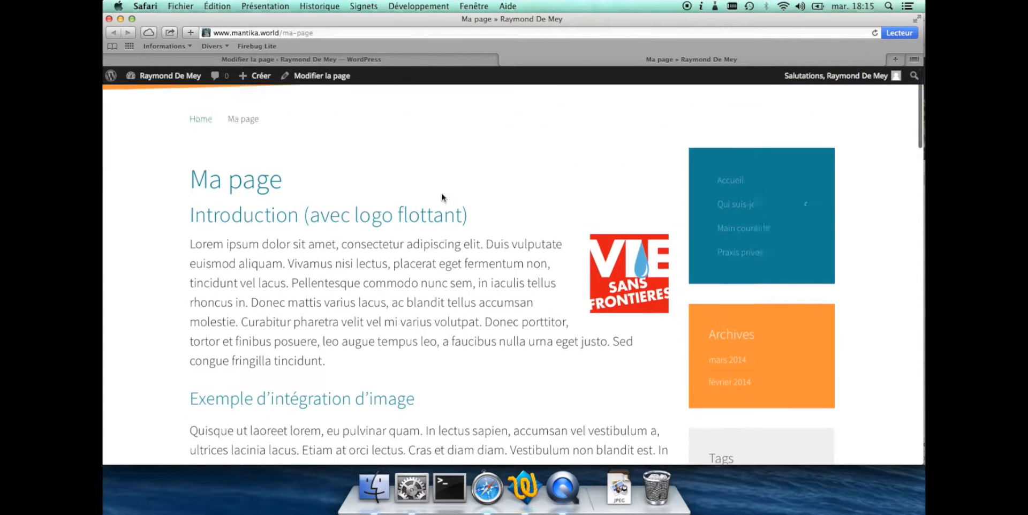
scroll(596, 253, down, 10)
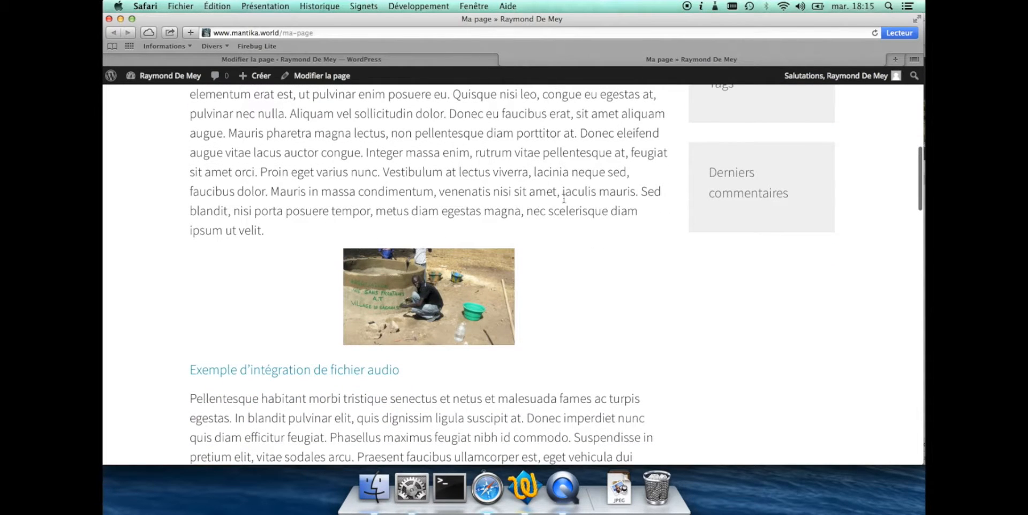
scroll(583, 194, up, 6)
scroll(583, 194, up, 8)
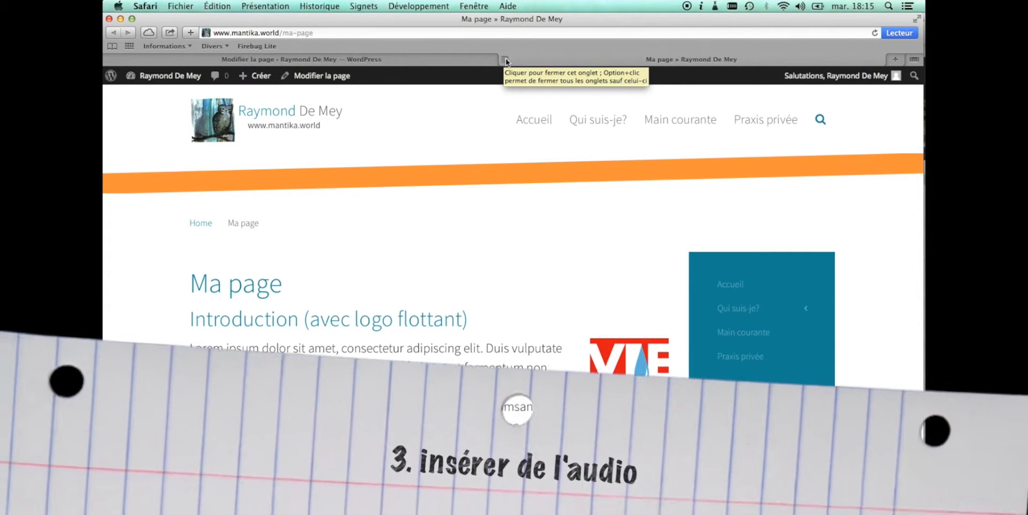
scroll(403, 330, down, 3)
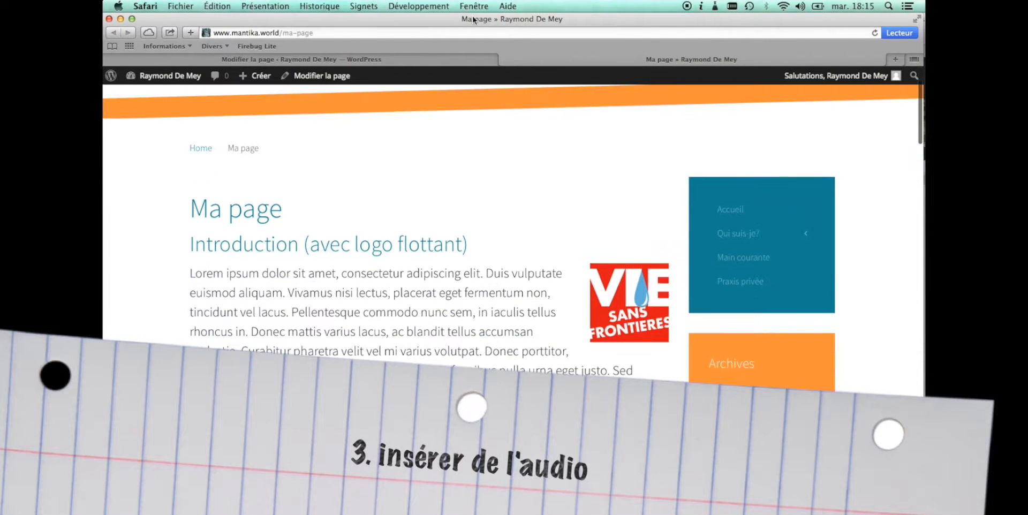
click(503, 58)
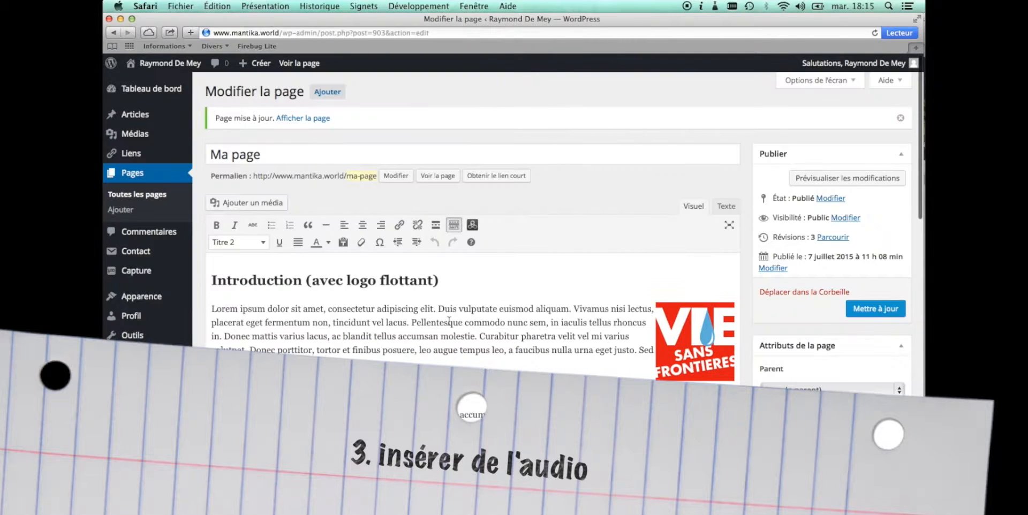
- Split the text under "Exemple d'intégration de fichier audio" after "vitae sodales arcu." and leave an empty paragraph there
scroll(449, 320, down, 5)
scroll(450, 320, down, 10)
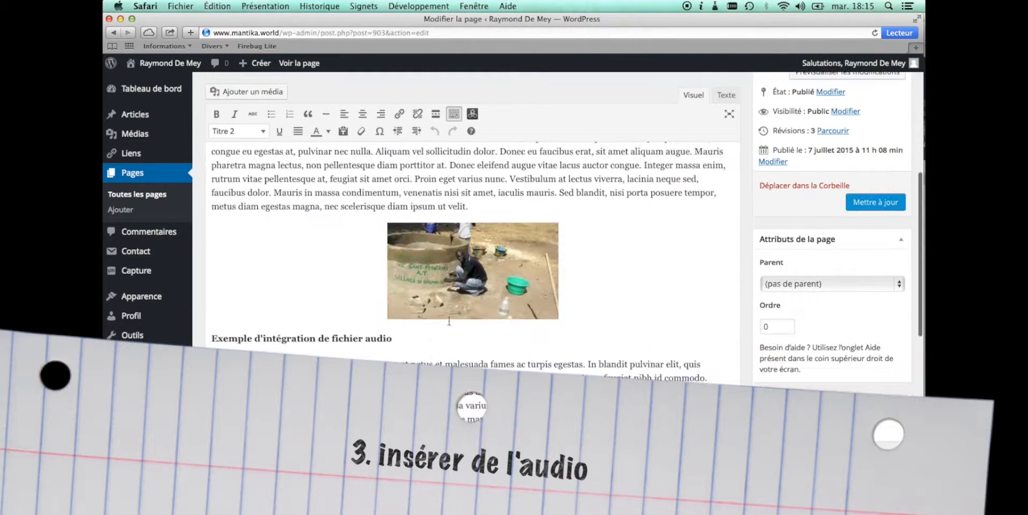
click(691, 333)
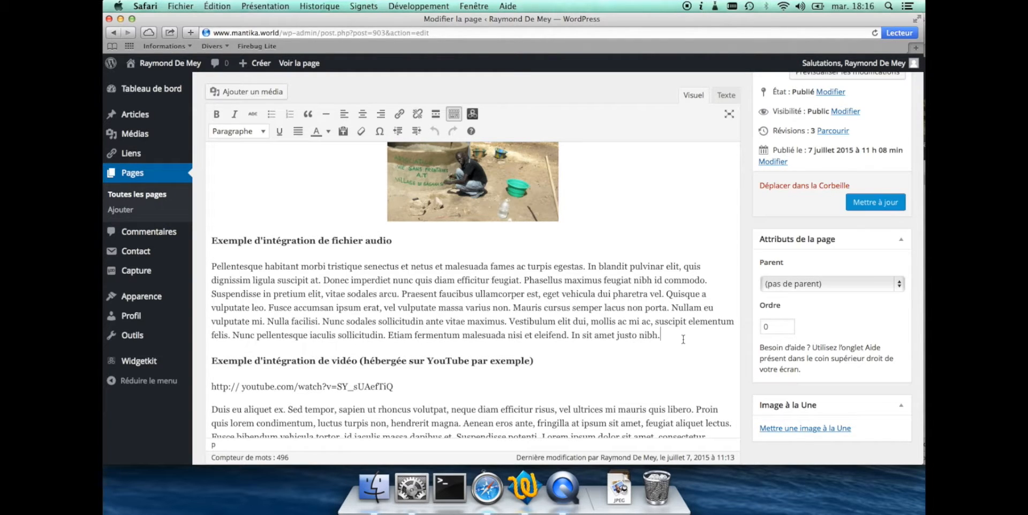
scroll(715, 323, down, 2)
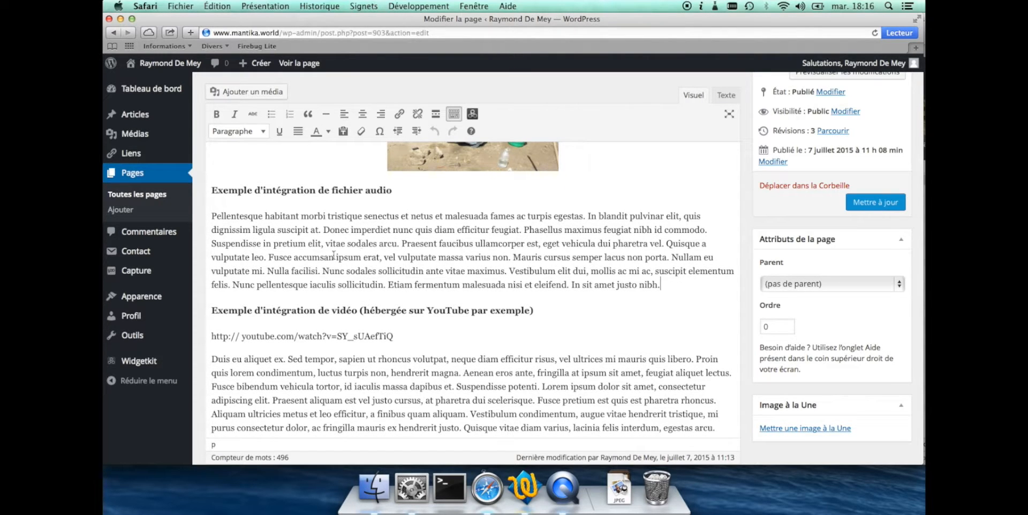
click(401, 243)
key(Return)
key(Return)
scroll(372, 262, up, 3)
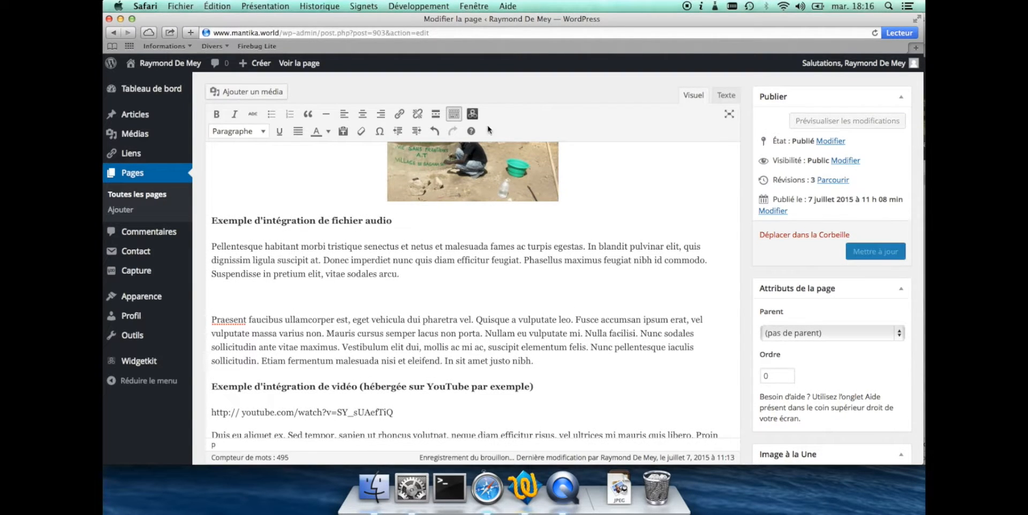
scroll(483, 90, up, 1)
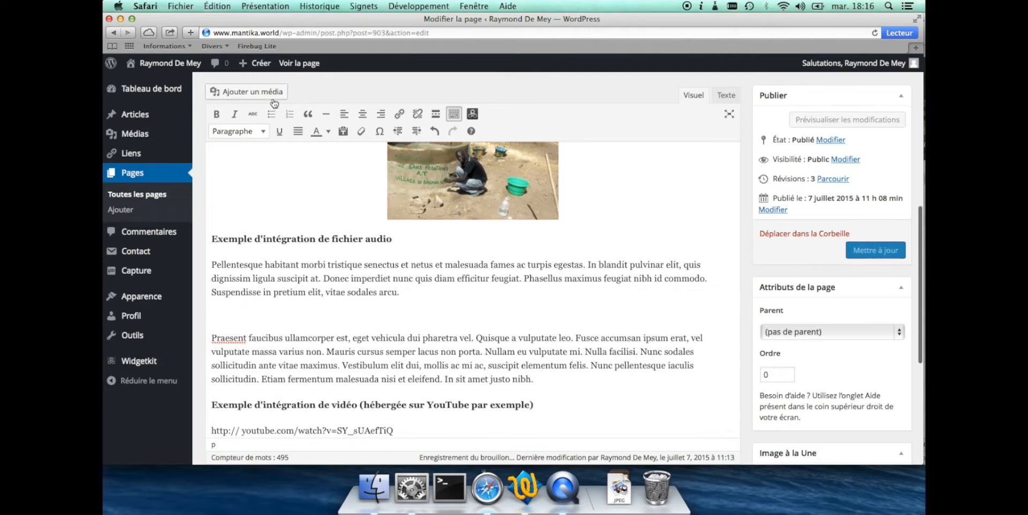
- Upload Mon-fichier-audio.mp3 from the Finder resources folder to the media library
click(255, 95)
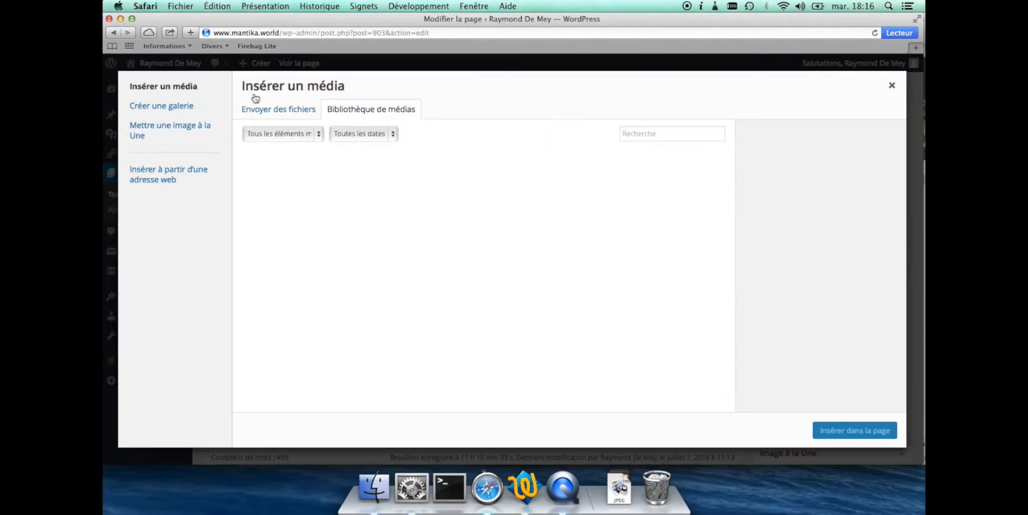
click(300, 115)
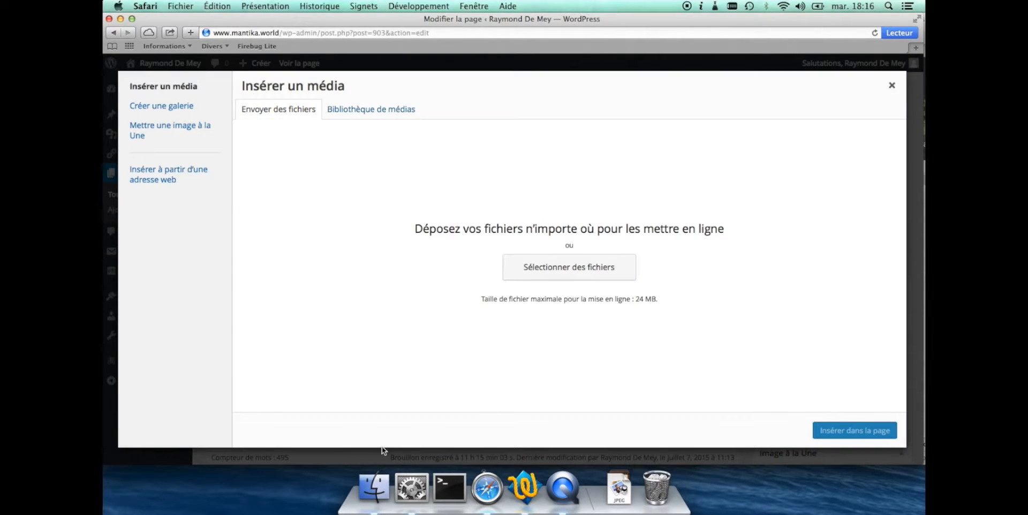
click(376, 487)
click(616, 245)
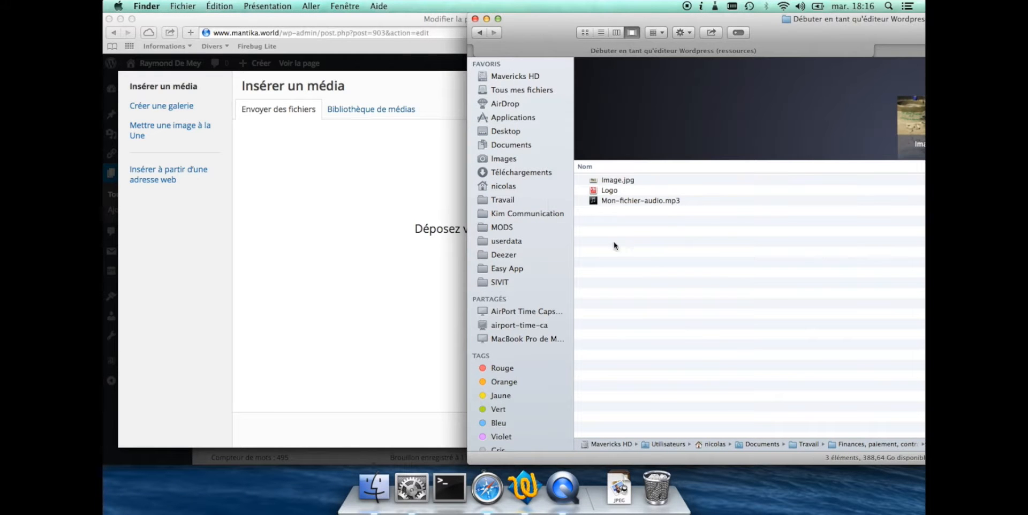
click(645, 202)
drag(669, 204, 371, 231)
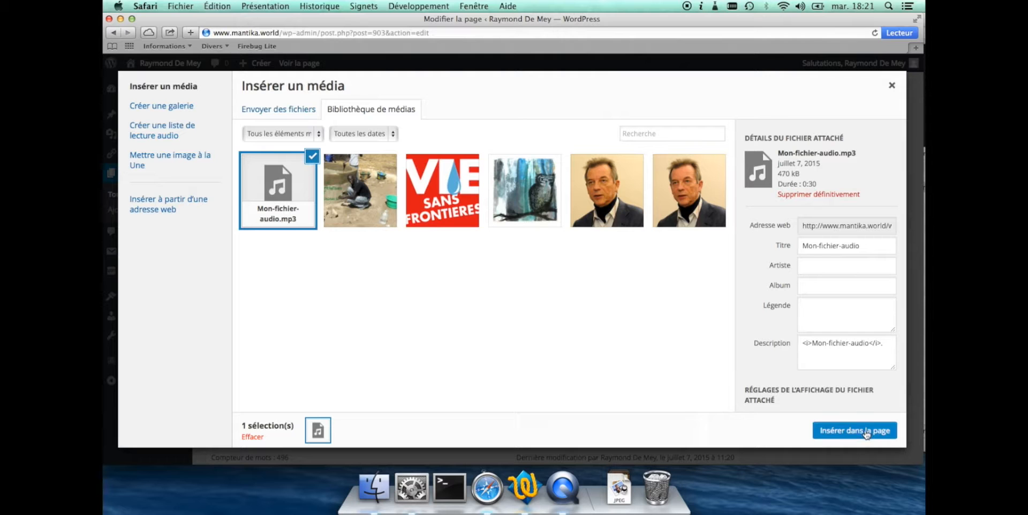
- Insert the selected audio file into the empty paragraph and update the page
click(838, 436)
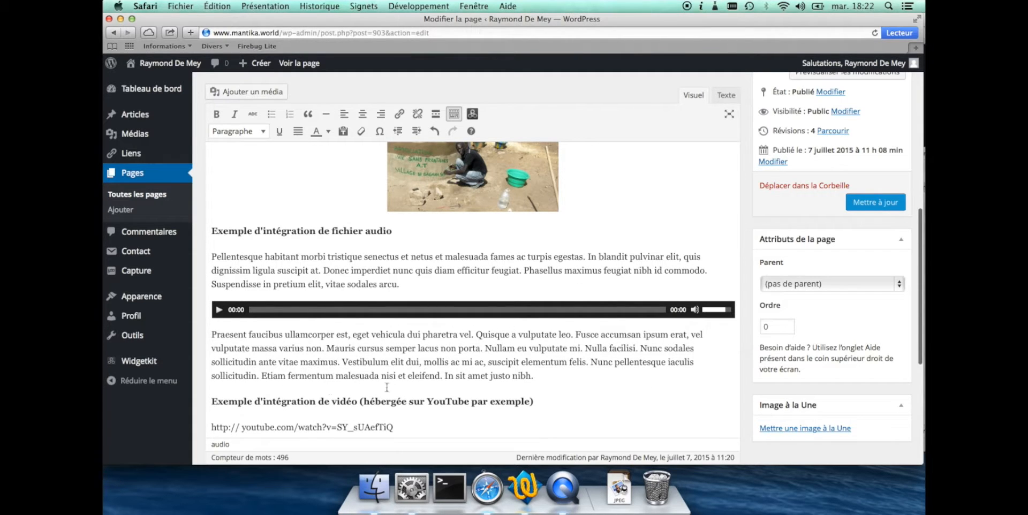
scroll(486, 278, down, 2)
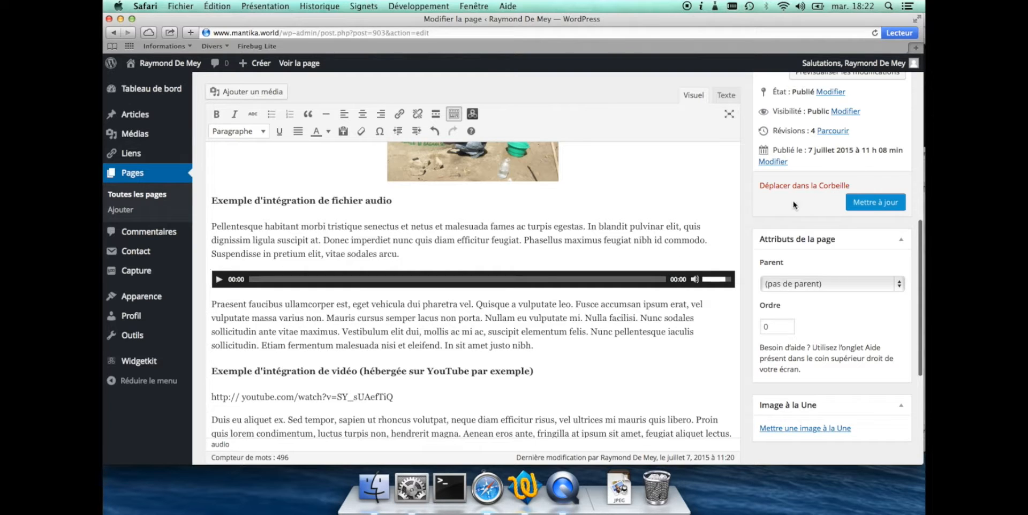
click(865, 204)
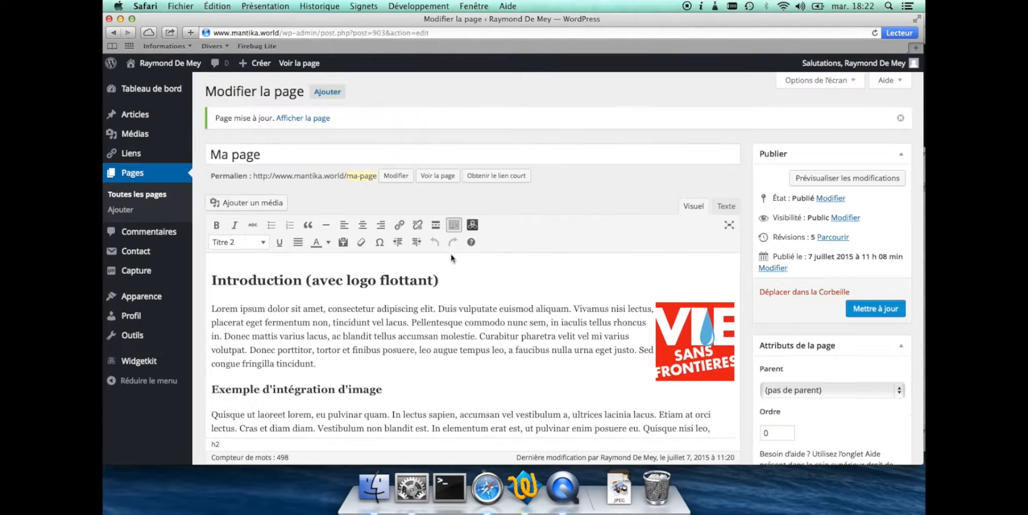
- View the updated page in a new tab and test the embedded audio player by playing and pausing it
click(291, 122)
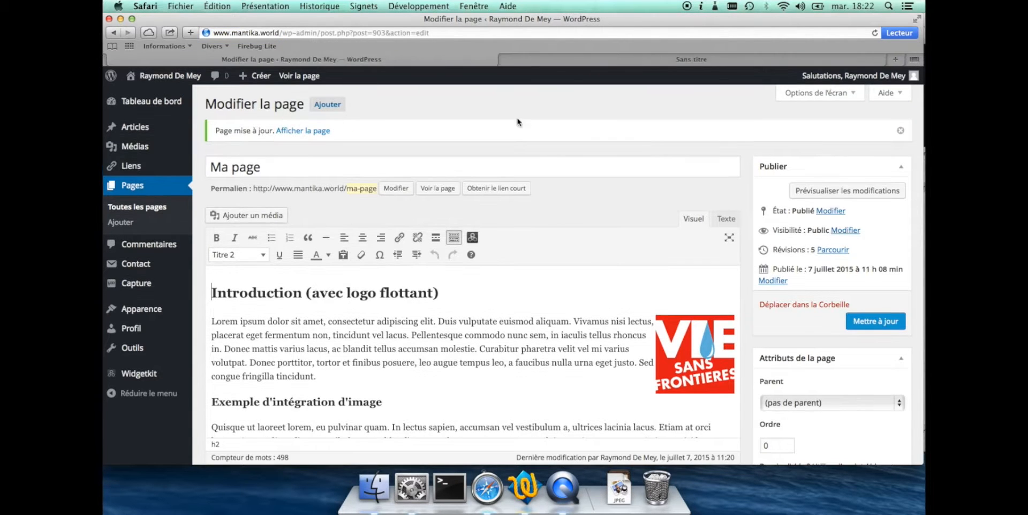
click(612, 61)
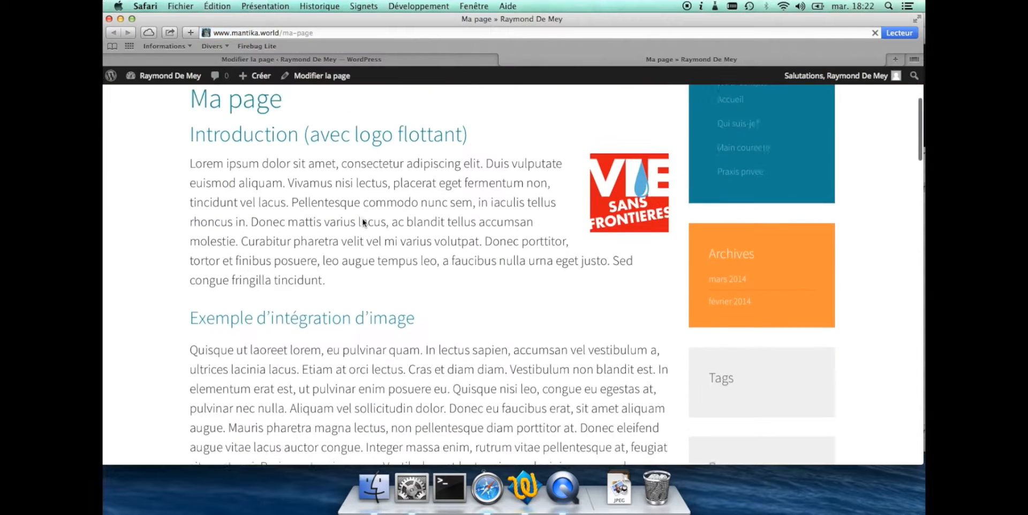
scroll(363, 223, down, 10)
scroll(363, 223, down, 5)
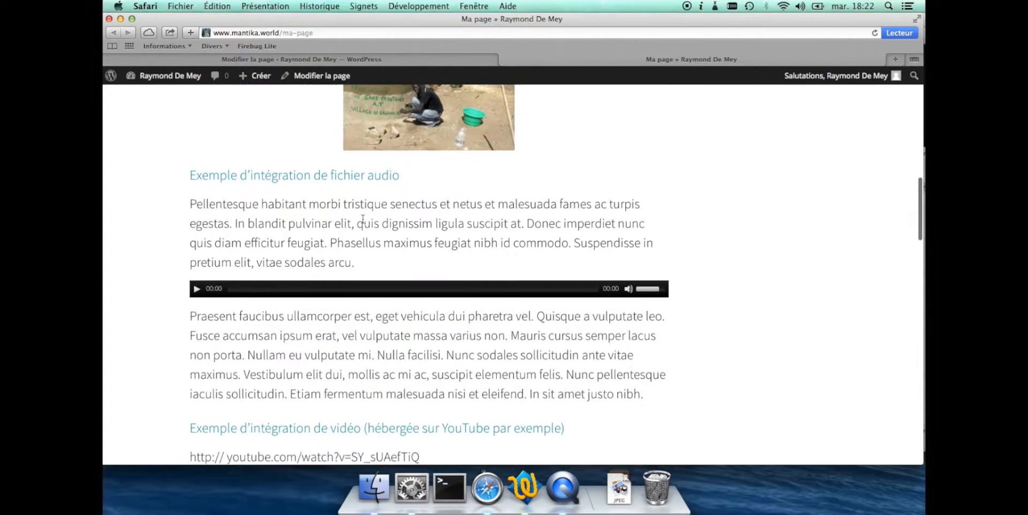
click(197, 289)
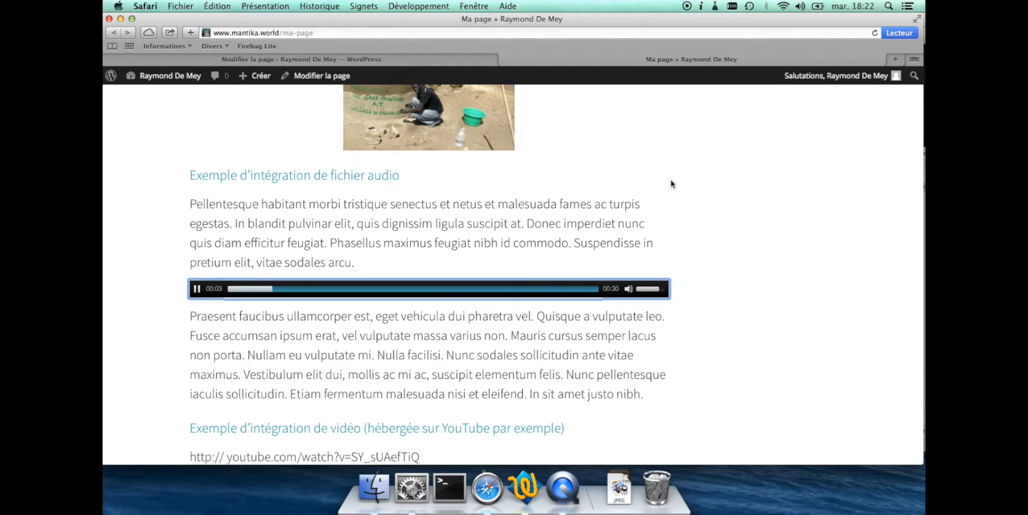
click(198, 289)
scroll(437, 199, up, 2)
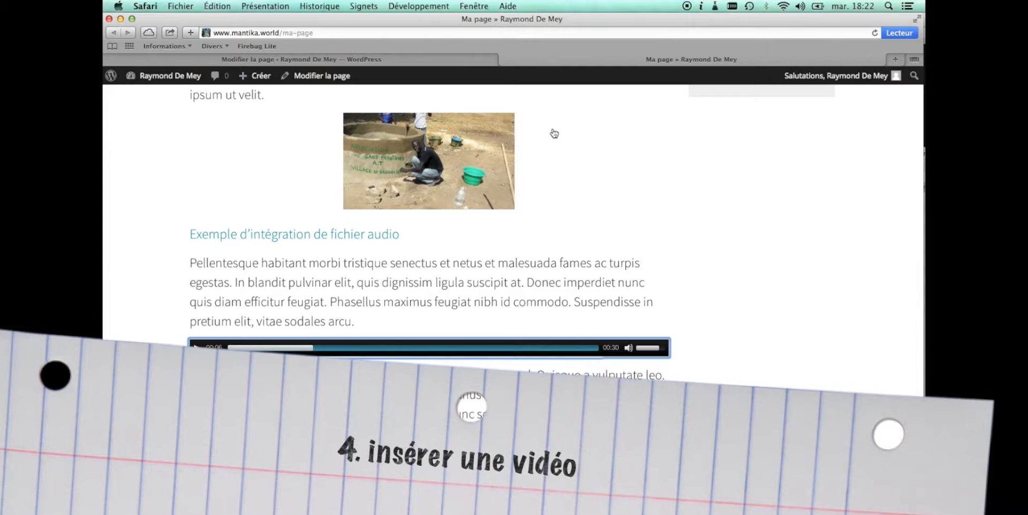
- Return to the page editor and cut the whole YouTube address under the "Exemple d'intégration de vidéo" heading
click(449, 62)
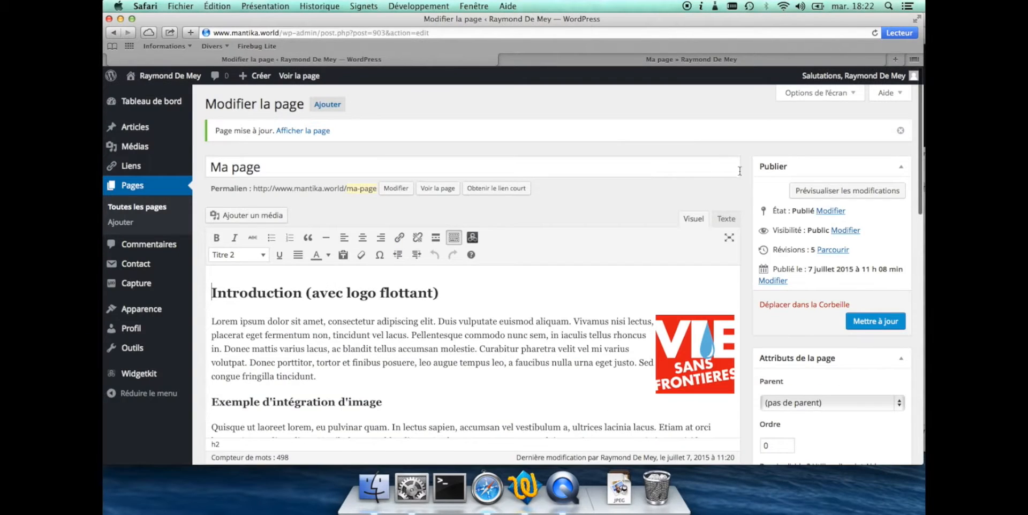
scroll(577, 262, down, 5)
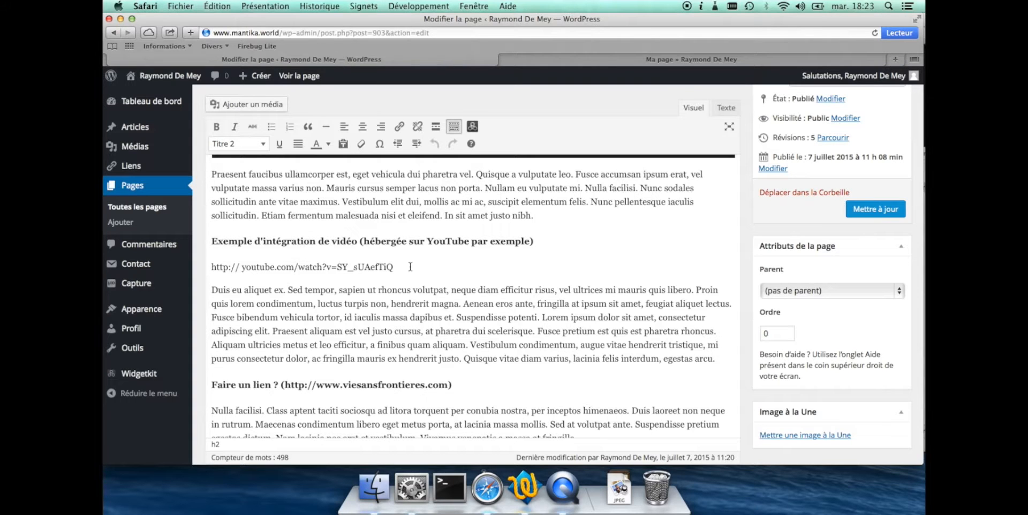
drag(410, 266, 245, 262)
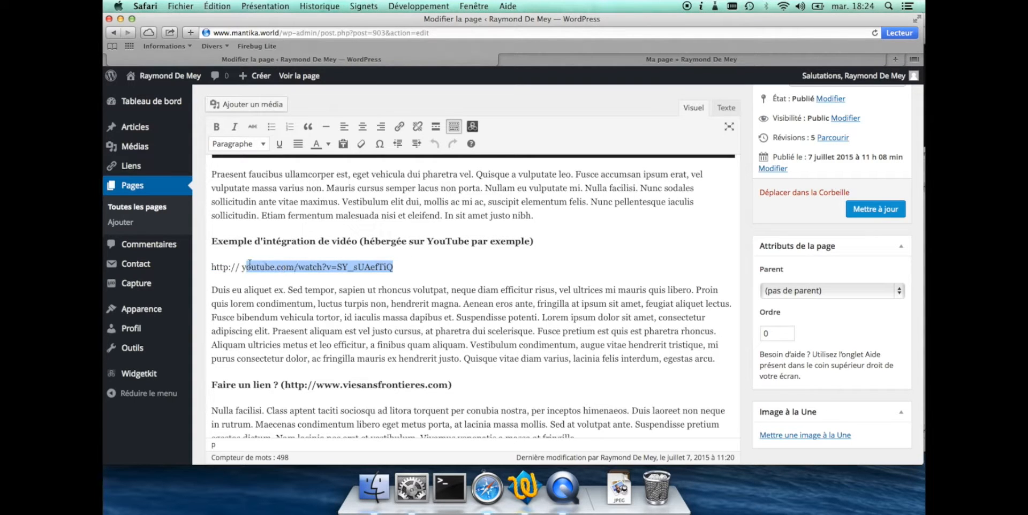
drag(394, 266, 211, 267)
key(super+x)
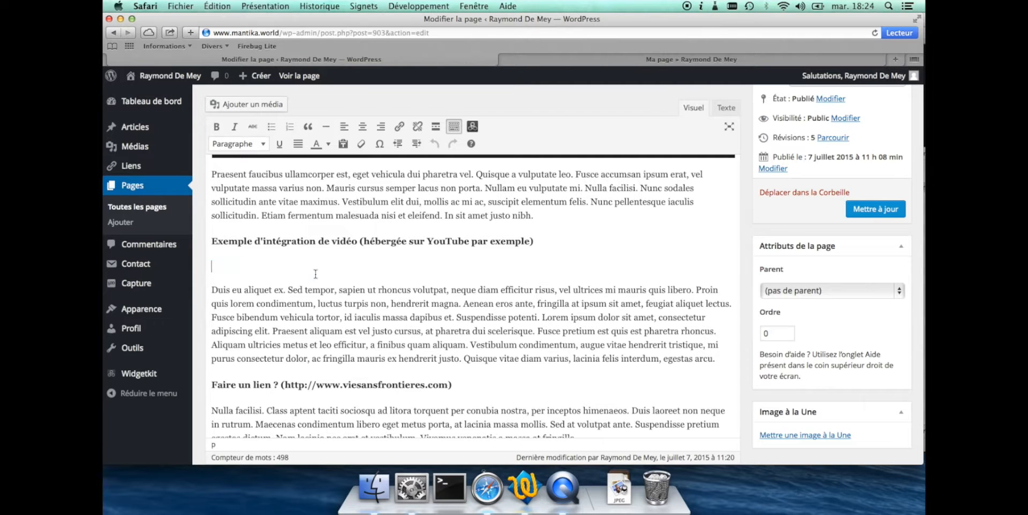
- Load the cut address youtube.com/watch?v=SY_sUAefTiQ in a new browser tab
scroll(425, 243, up, 1)
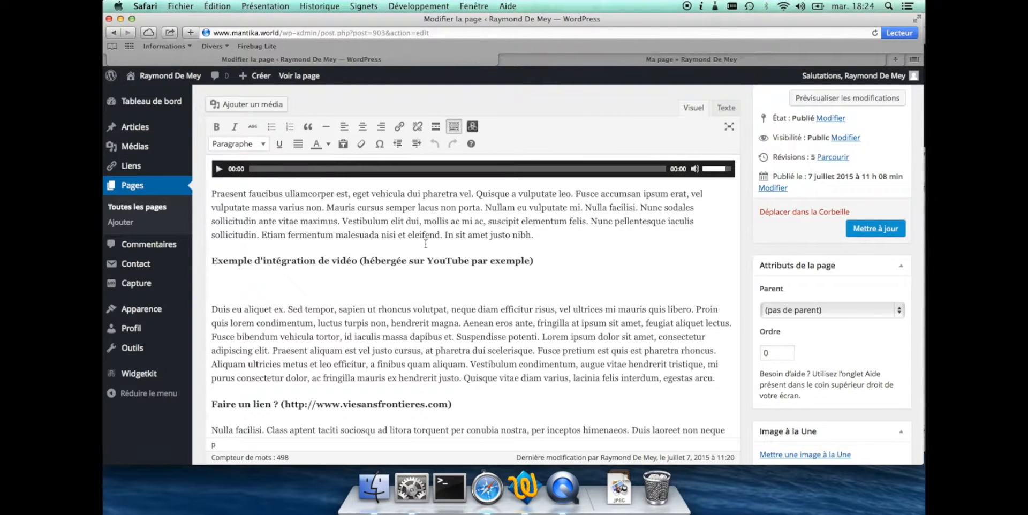
key(super+t)
key(super+v)
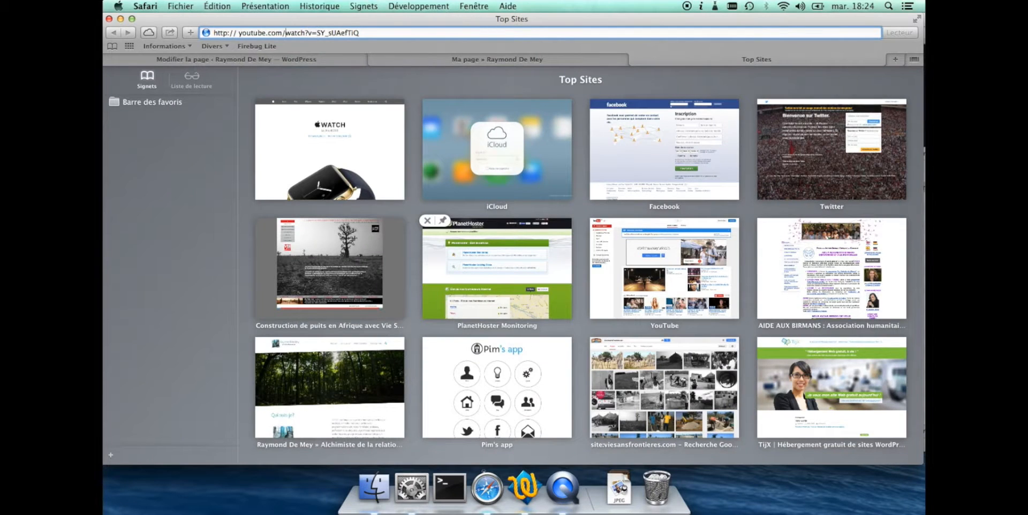
key(Return)
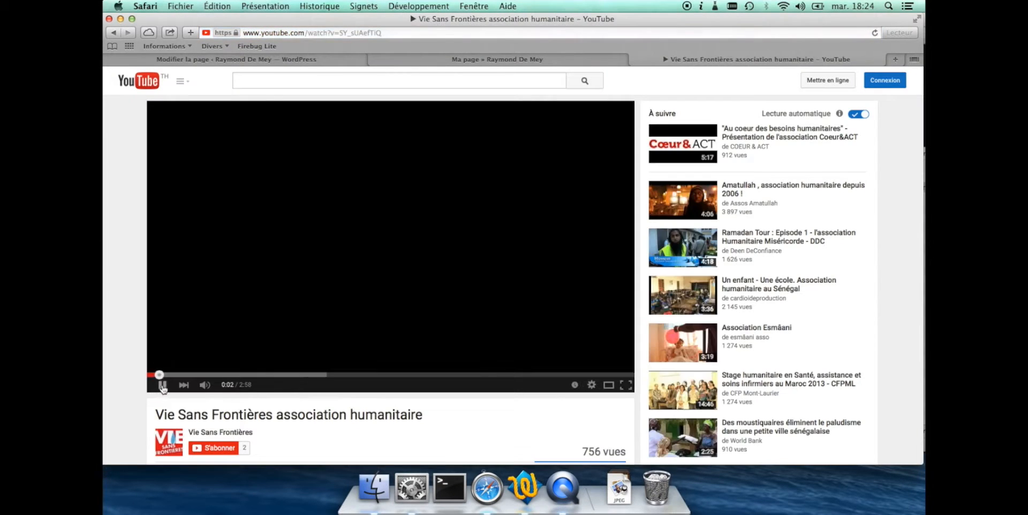
- Pause the YouTube video and display its embed code in the sharing options
click(163, 385)
scroll(402, 343, down, 3)
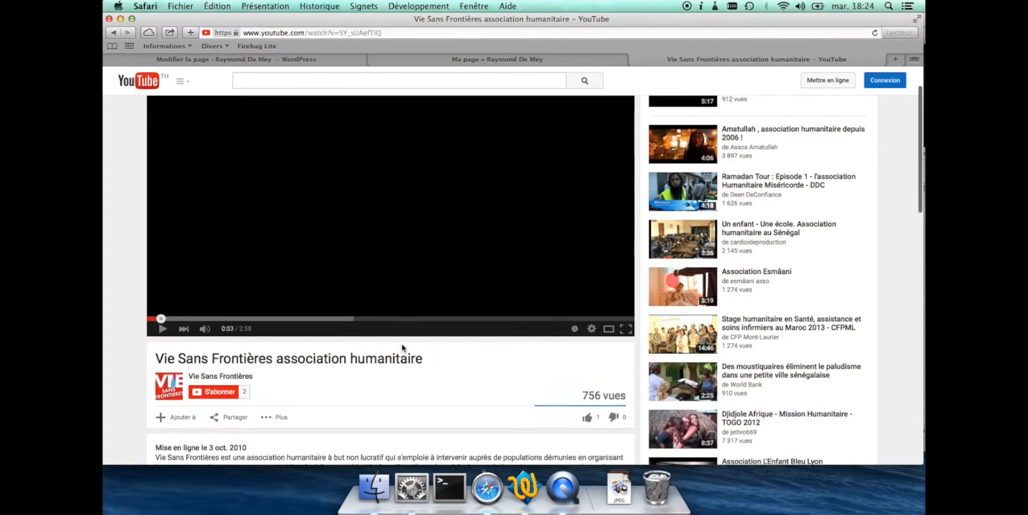
scroll(402, 344, down, 5)
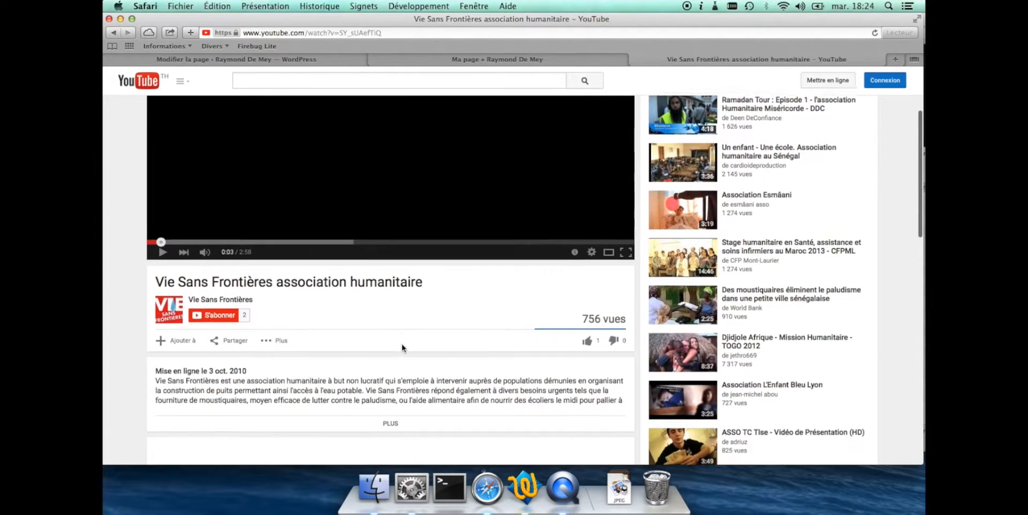
scroll(401, 344, down, 2)
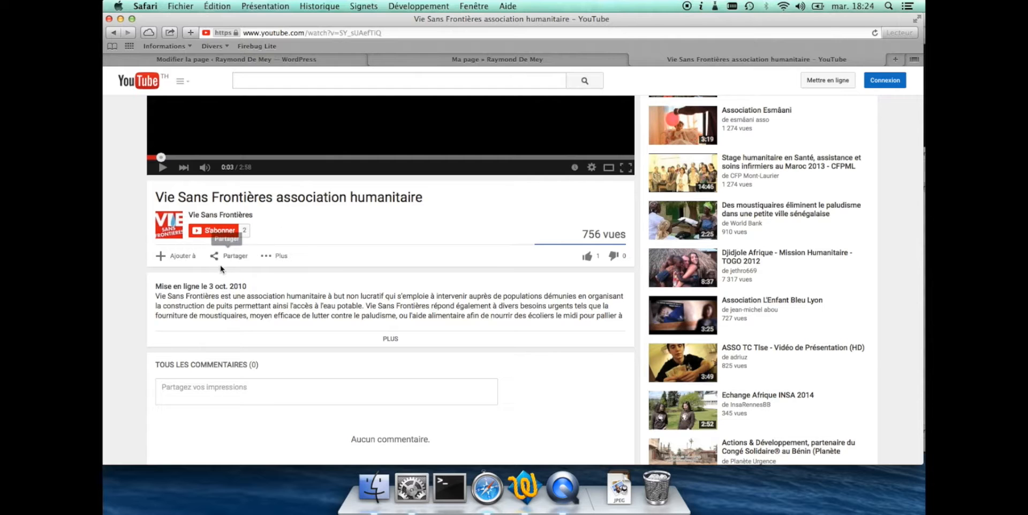
click(232, 261)
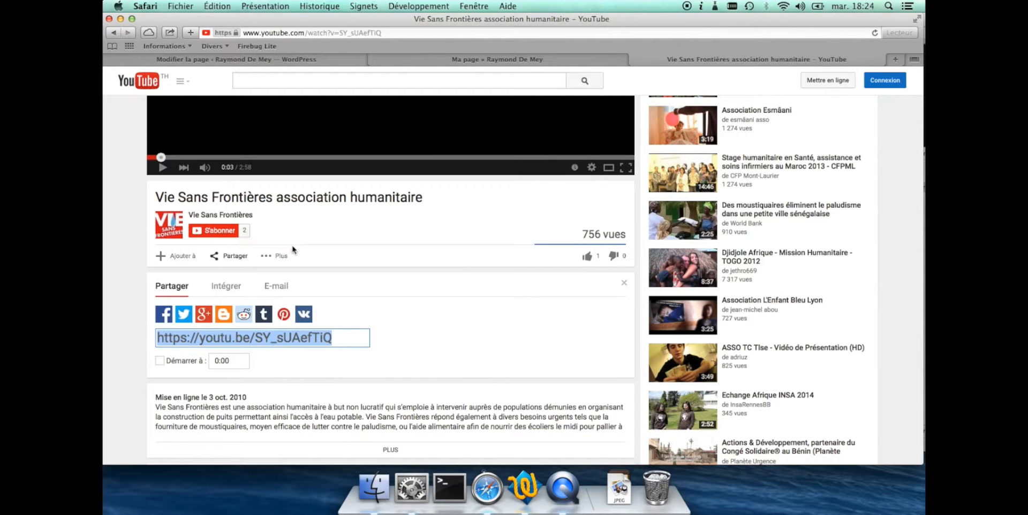
scroll(294, 250, down, 2)
scroll(294, 250, down, 2)
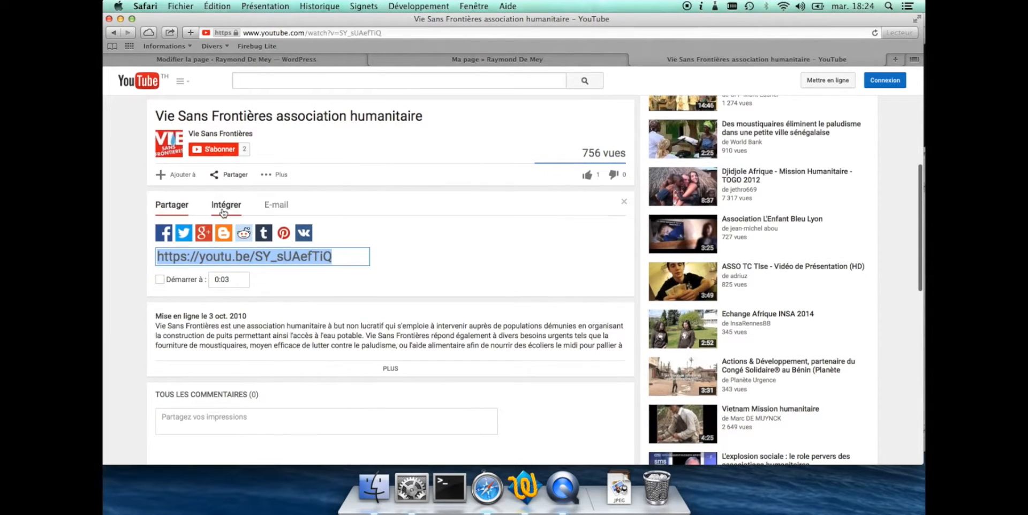
click(218, 211)
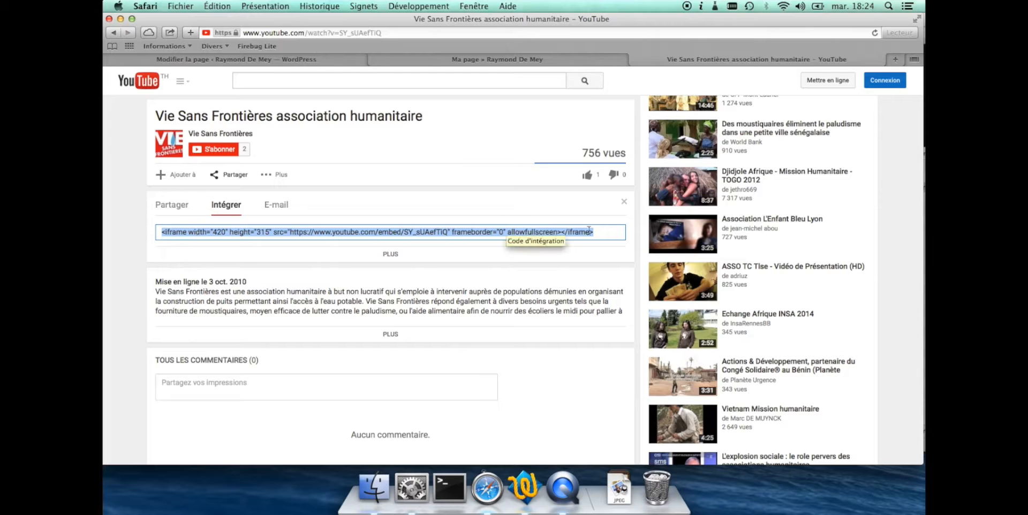
- Copy the entire 420 × 315 iframe embed code and return to the WordPress page editor
click(513, 232)
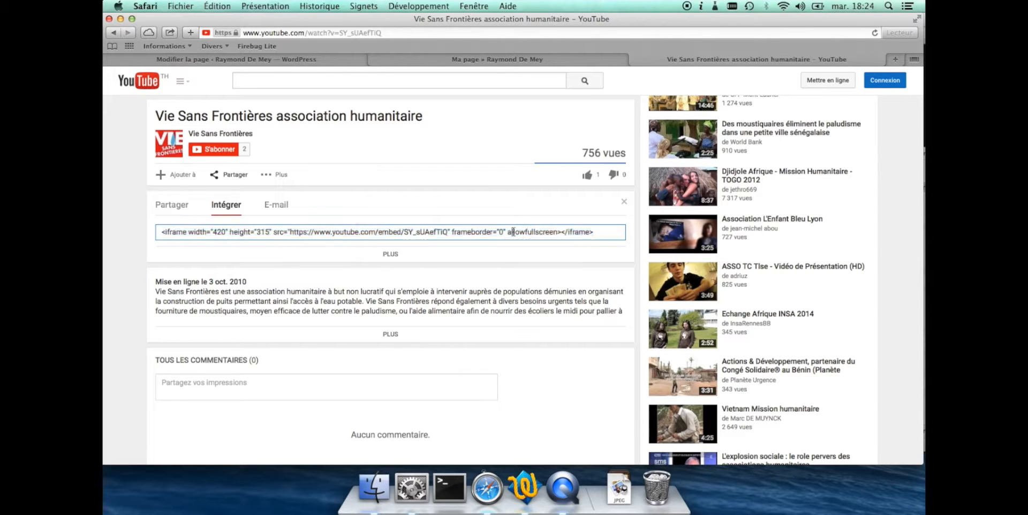
drag(623, 232, 170, 234)
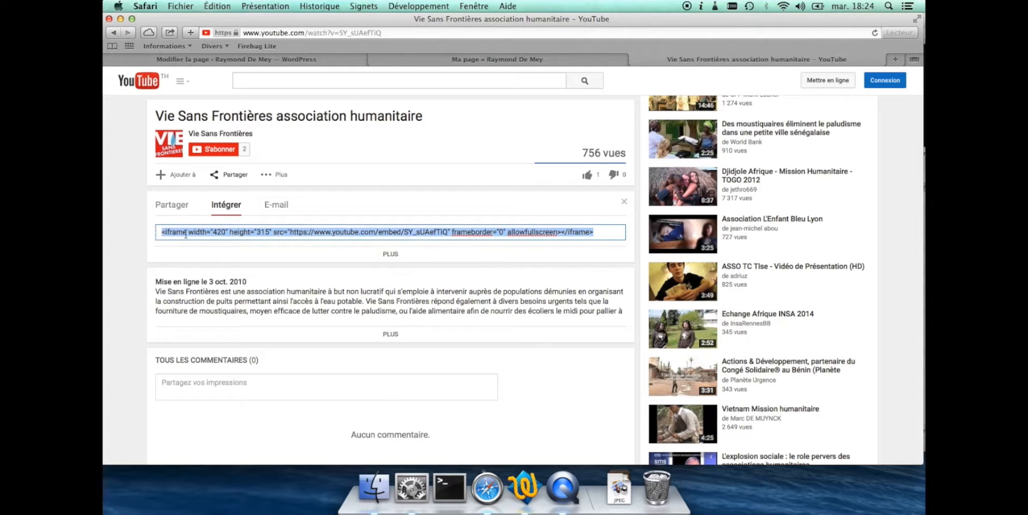
right_click(185, 234)
click(228, 279)
click(303, 60)
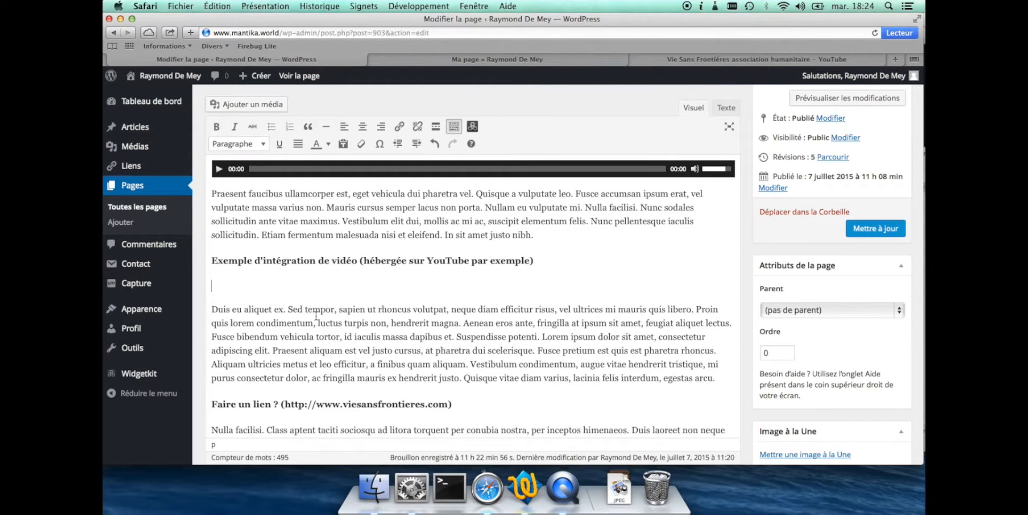
- Try pasting the iframe code into the empty paragraph under the video heading in visual mode, and delete the pasted text
scroll(315, 317, down, 2)
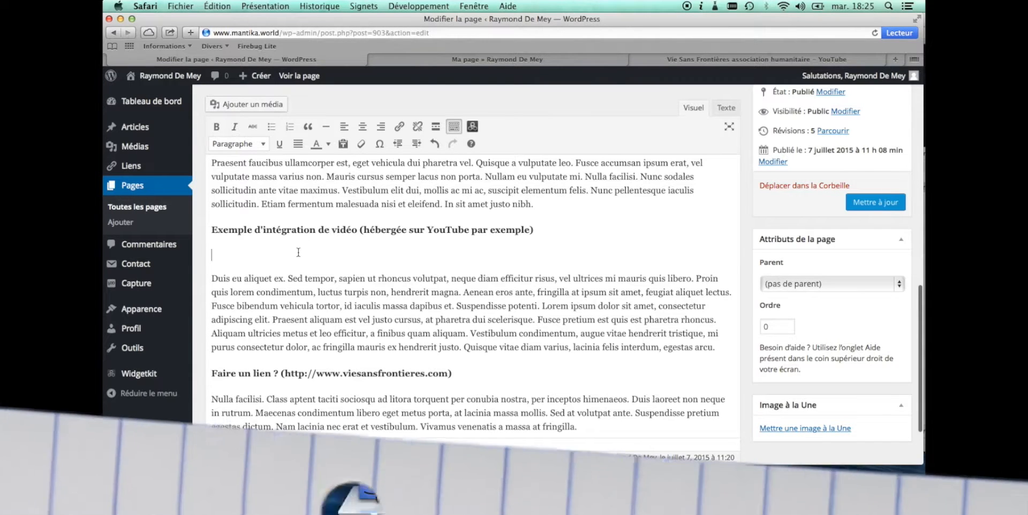
right_click(298, 252)
click(343, 300)
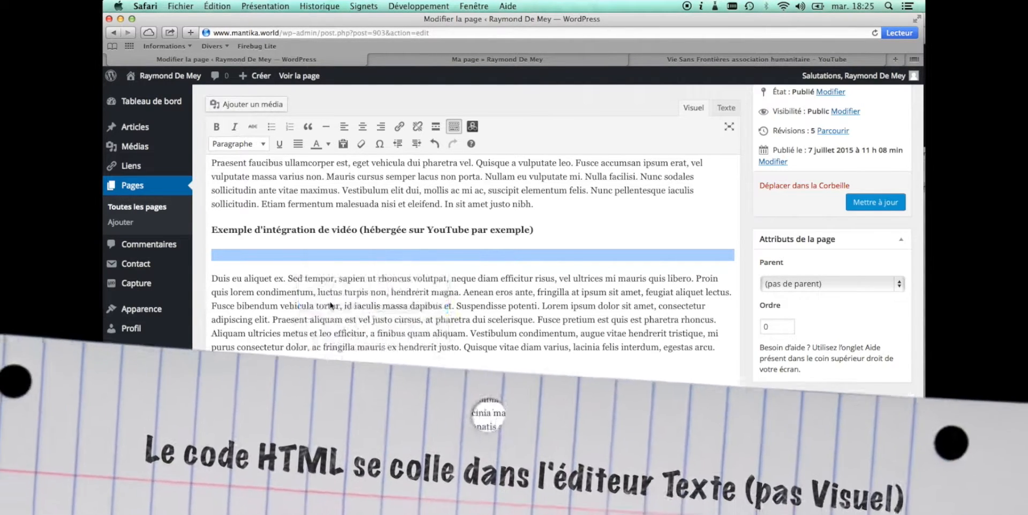
key(Return)
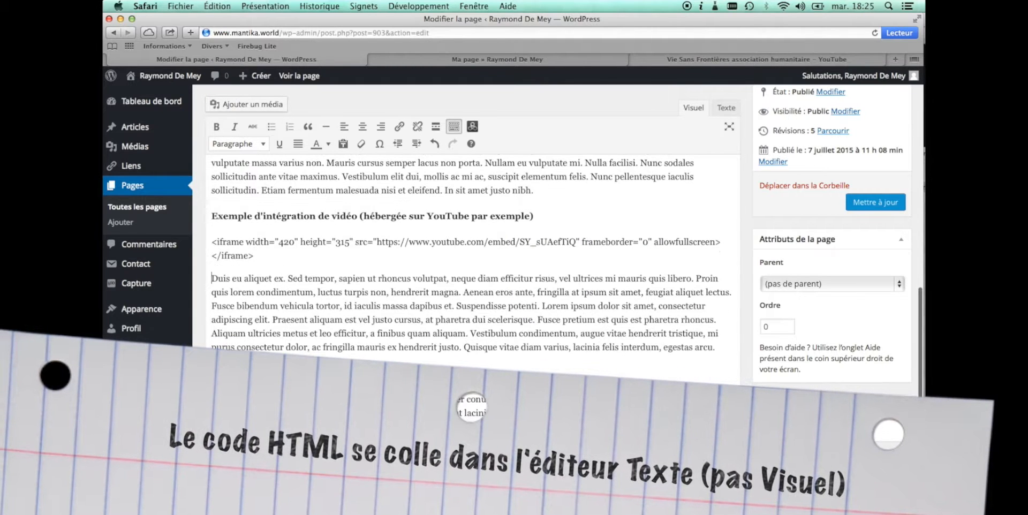
click(284, 256)
drag(284, 256, 217, 252)
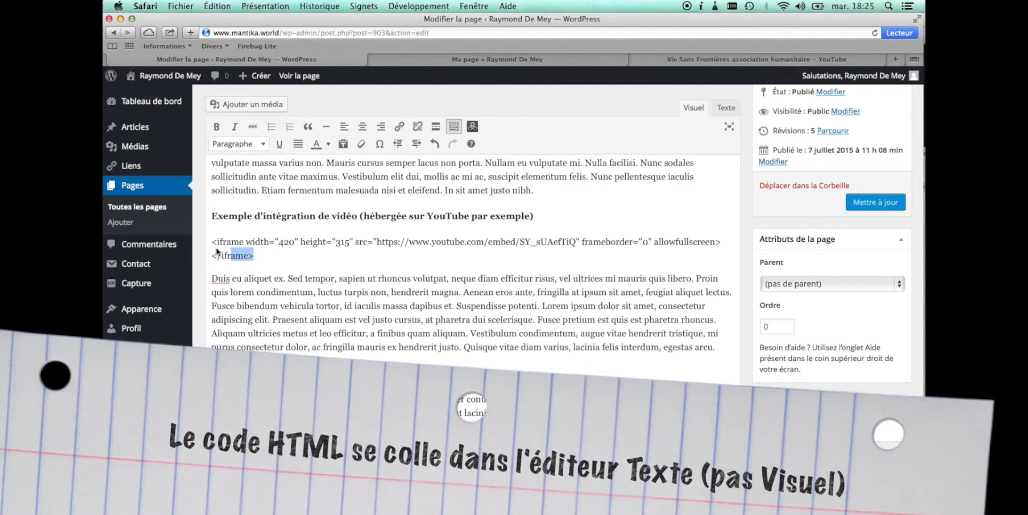
click(353, 258)
drag(210, 275, 207, 241)
key(BackSpace)
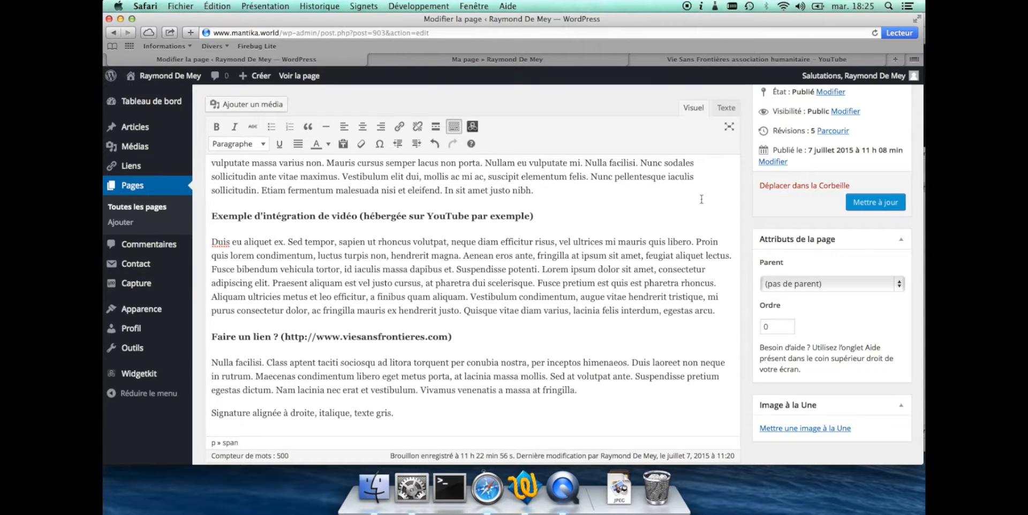
- Switch the editor to HTML text mode and paste the iframe code between blank lines below the "Exemple d'intégration de vidéo" heading
click(722, 110)
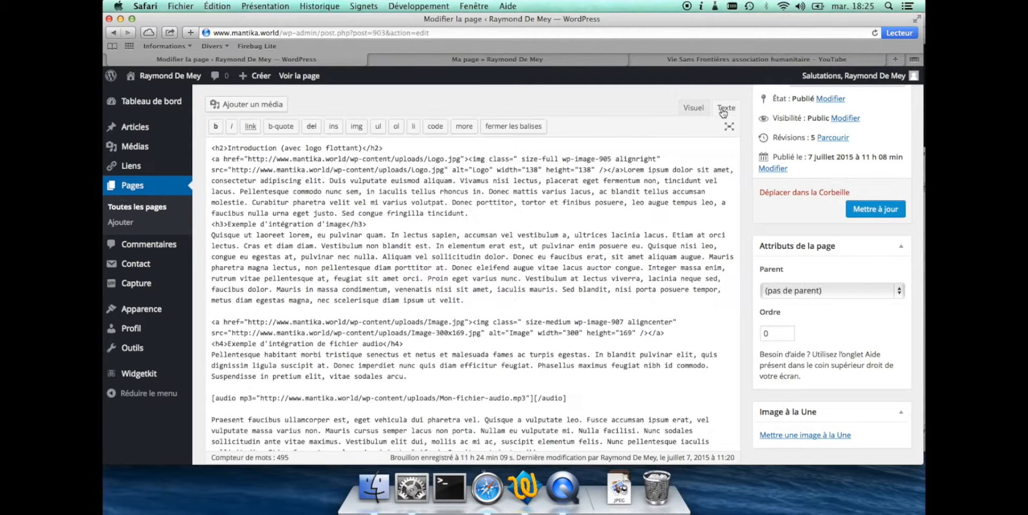
click(535, 234)
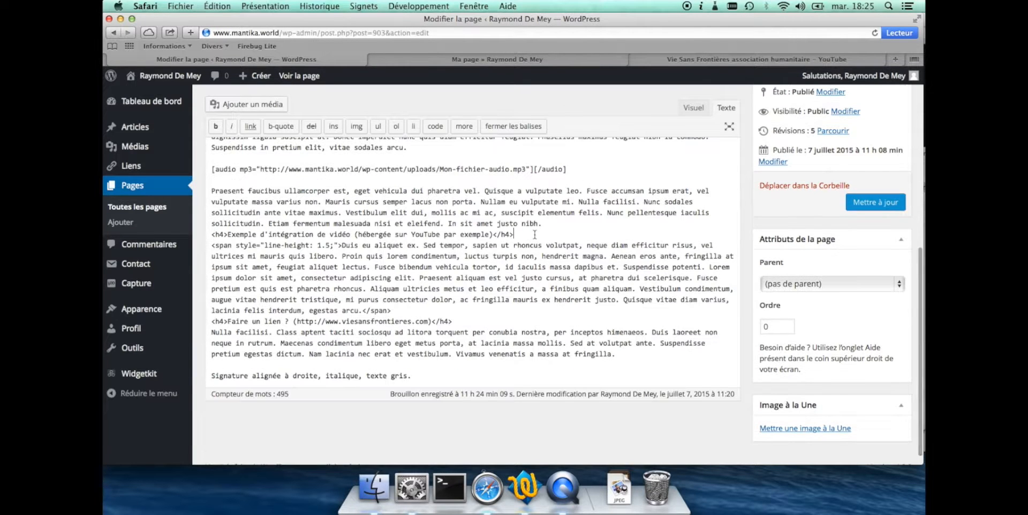
key(Return)
key(Return)
key(Return)
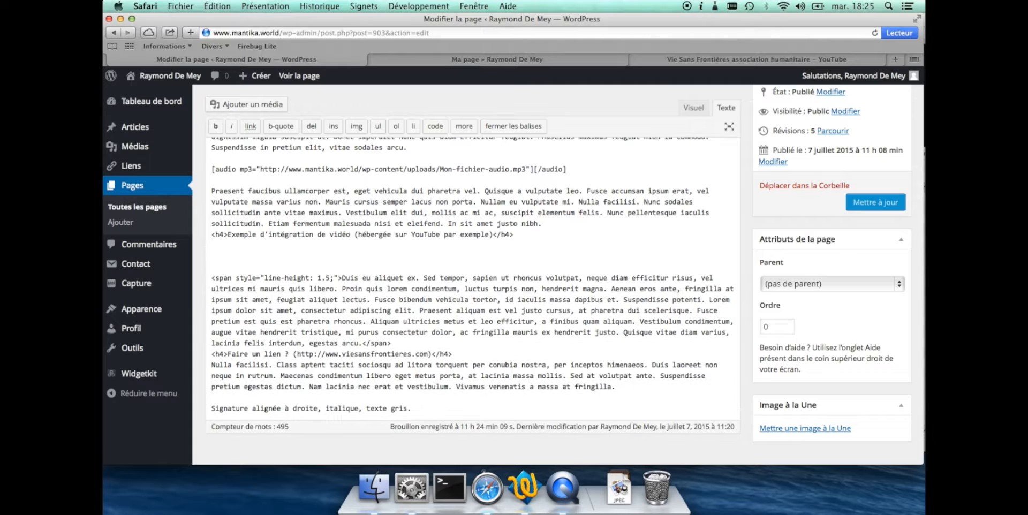
key(super+v)
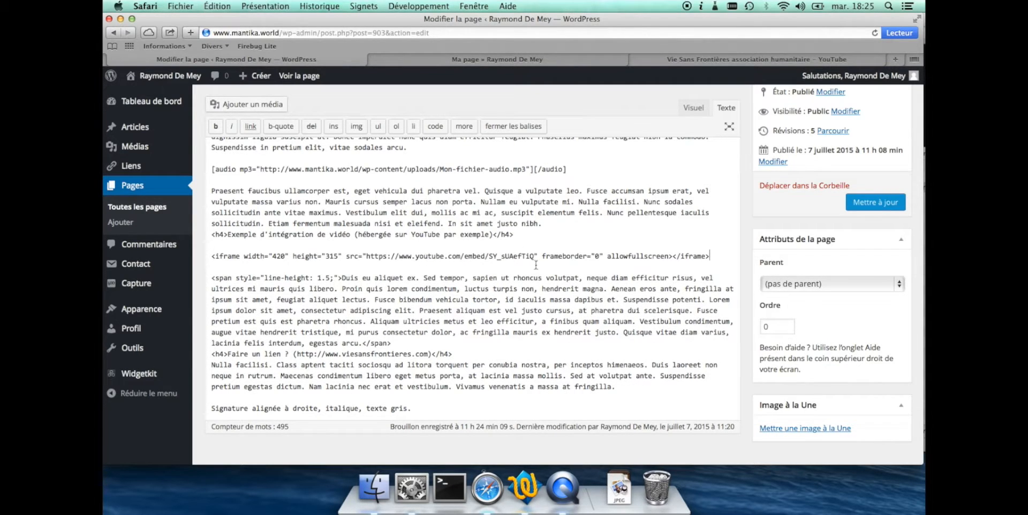
- Return to visual mode, check the video placeholder under its heading, and update the page
click(694, 108)
scroll(275, 287, down, 10)
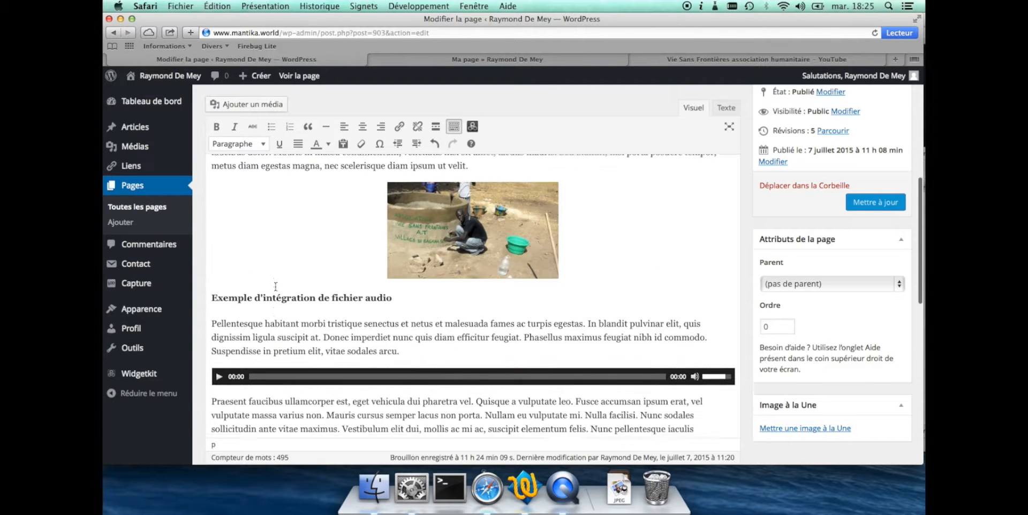
scroll(276, 286, down, 1)
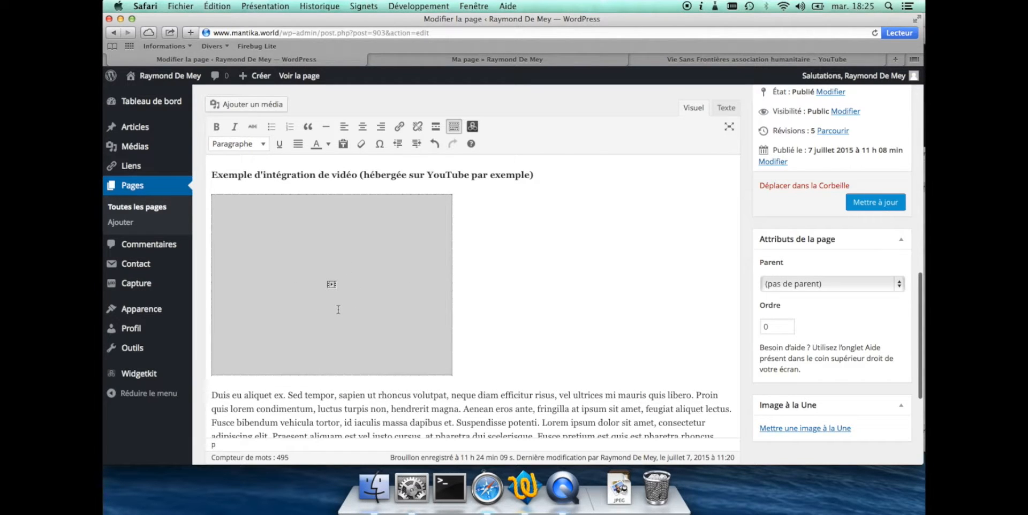
scroll(426, 288, down, 2)
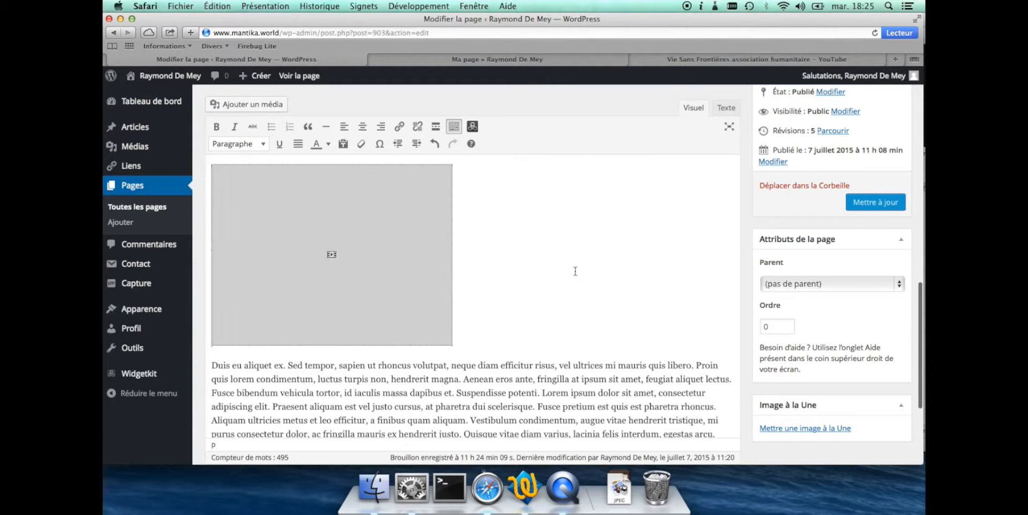
click(877, 203)
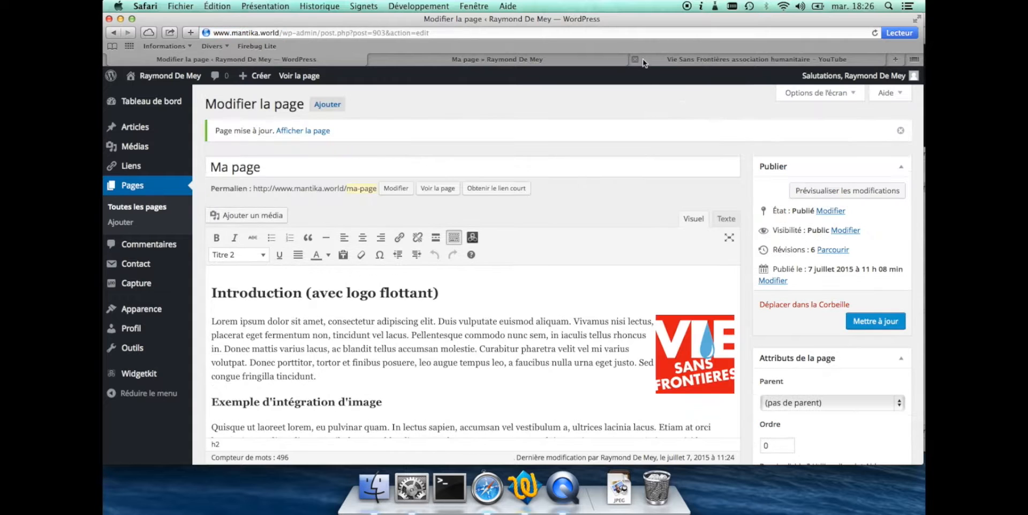
- Close the YouTube and outdated page tabs, and open the updated page in a new tab
click(642, 59)
click(513, 60)
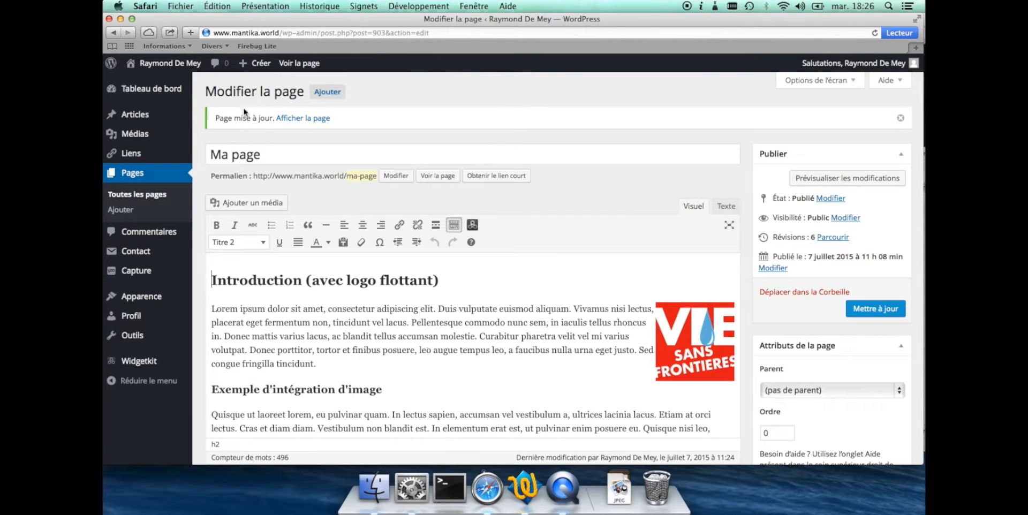
super+click(293, 122)
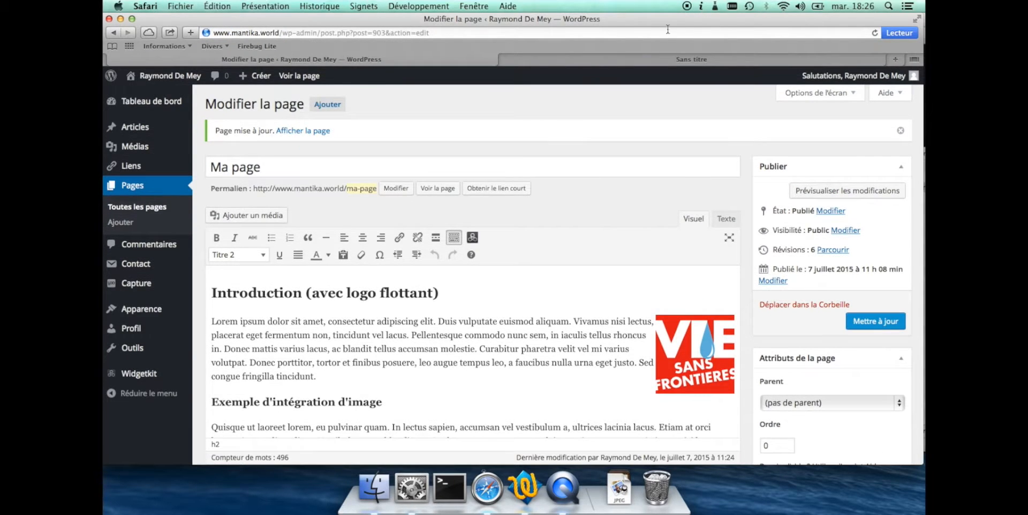
click(589, 60)
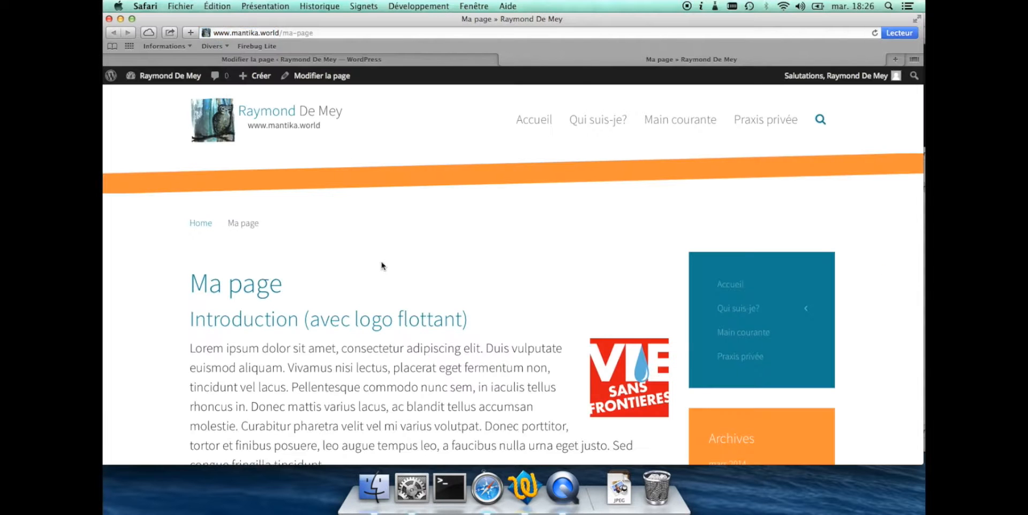
- Test the embedded YouTube video by playing it, seeking to about 0:51, muting the sound, and entering and leaving full screen
scroll(382, 266, down, 12)
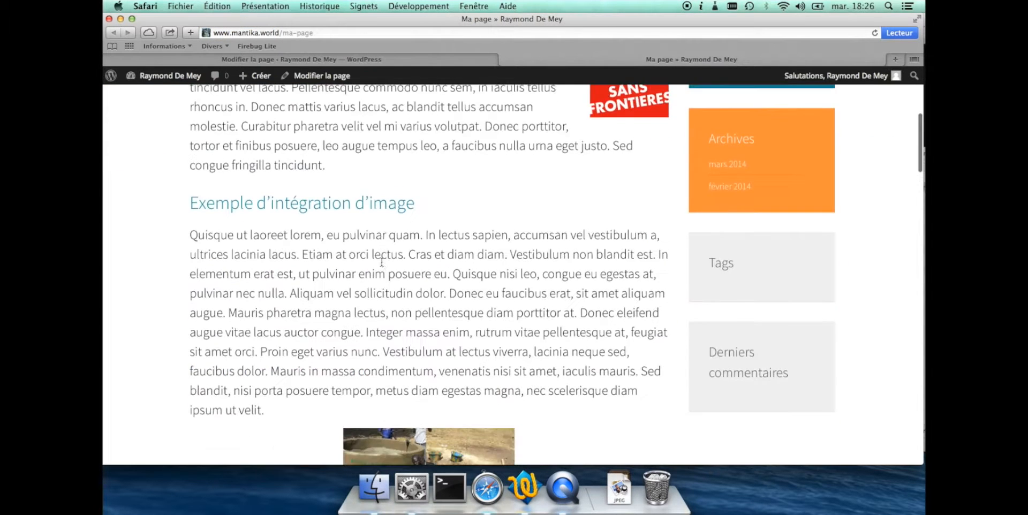
scroll(382, 262, down, 8)
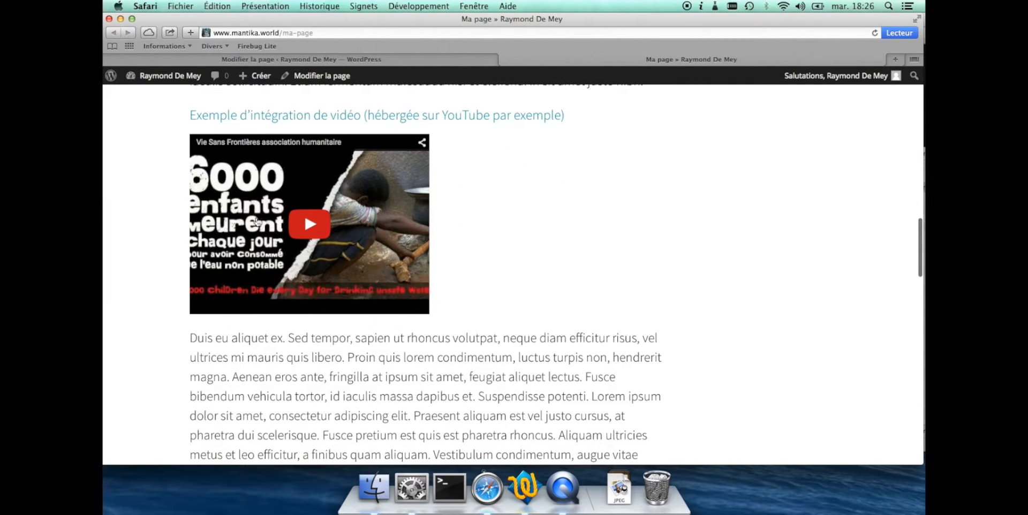
click(309, 236)
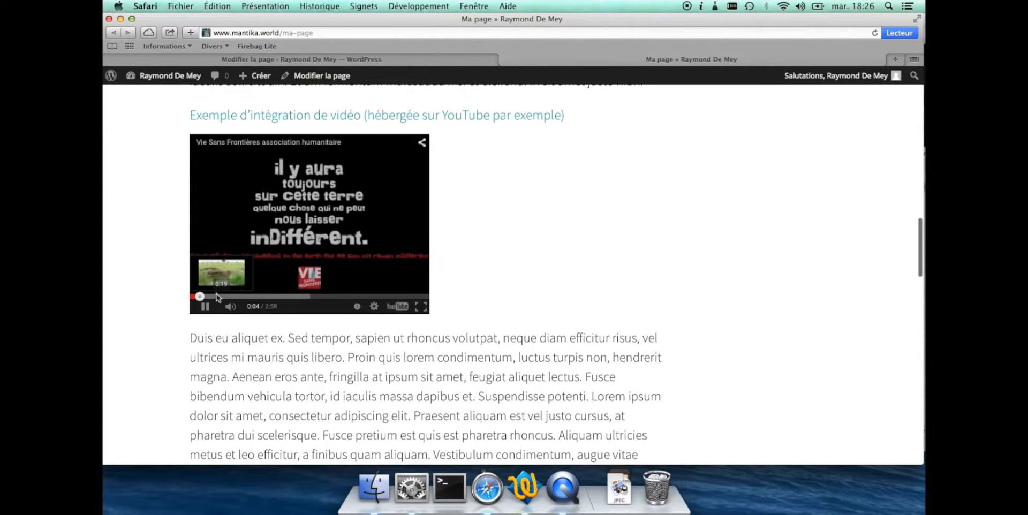
drag(209, 295, 257, 296)
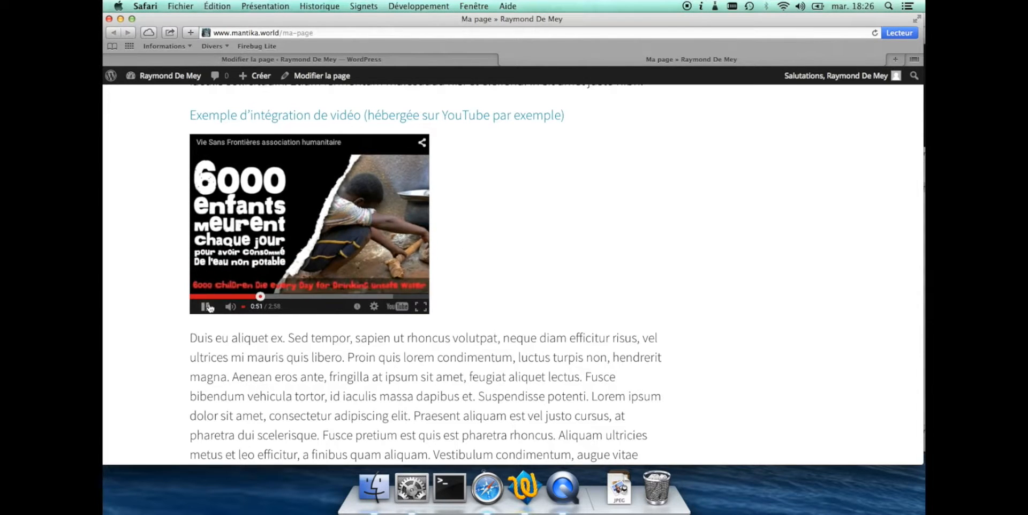
click(235, 309)
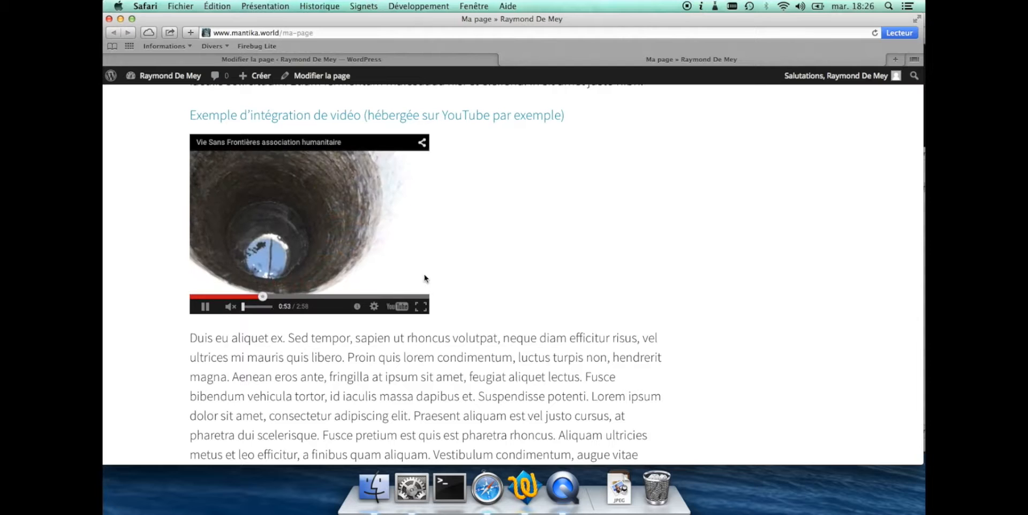
click(422, 305)
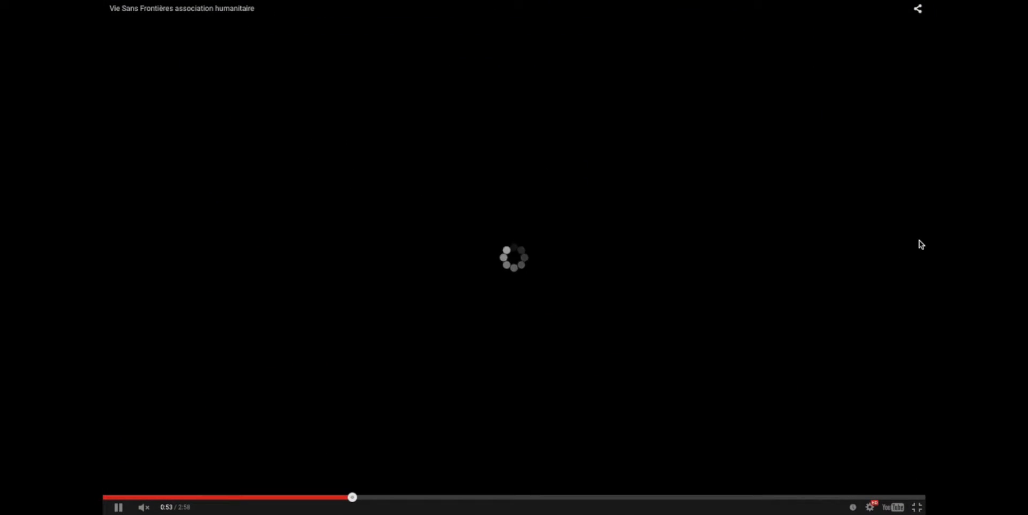
click(917, 507)
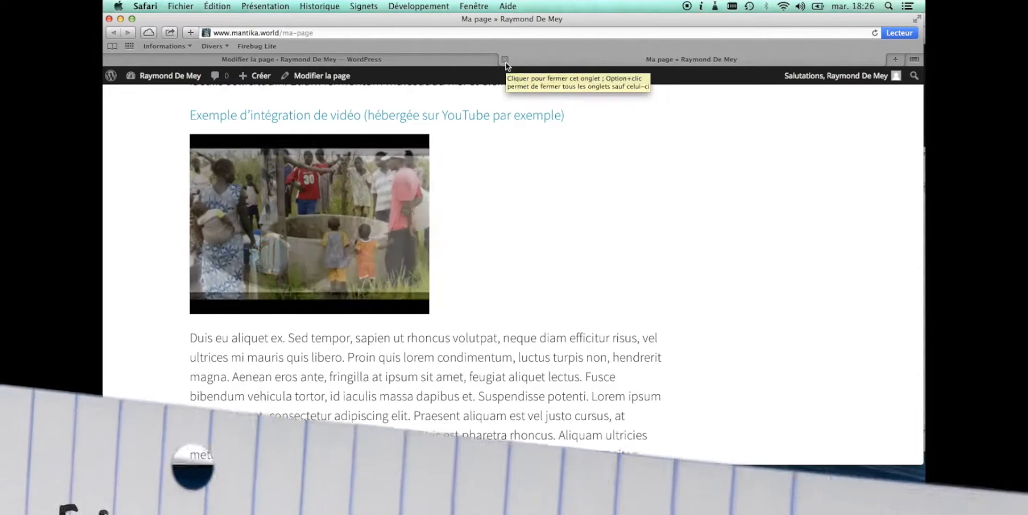
- Close the published page tab, cut the URL from the "Faire un lien ?" heading and delete its leftover parentheses
click(506, 62)
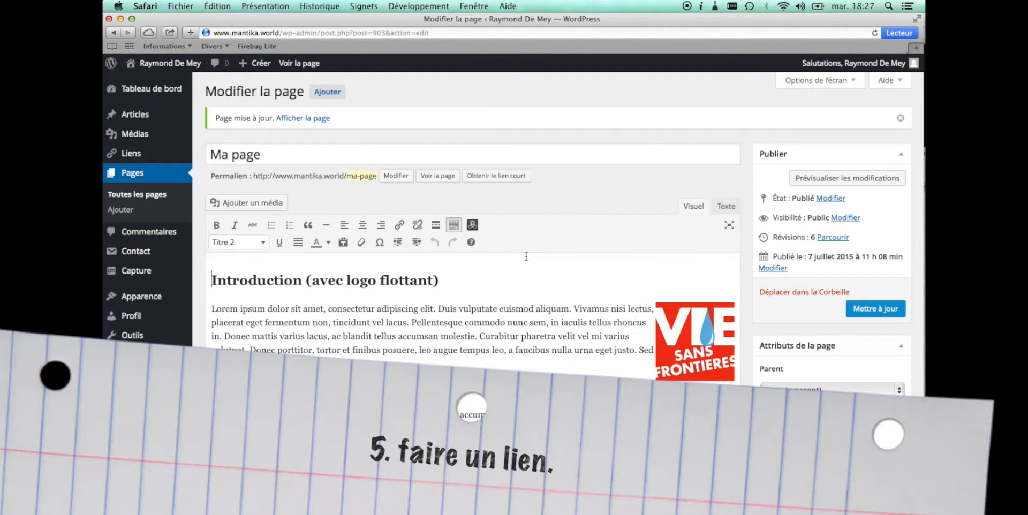
scroll(526, 256, down, 1)
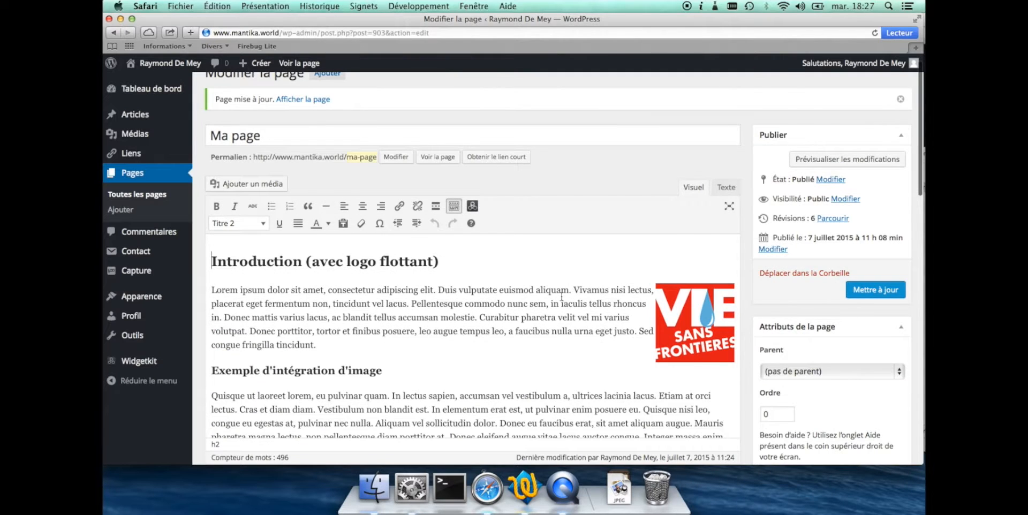
scroll(562, 296, down, 15)
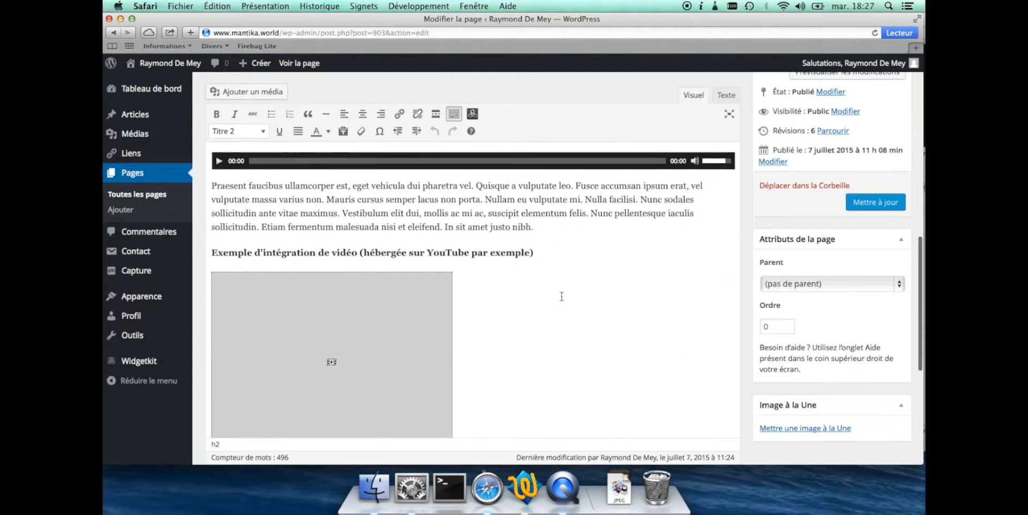
scroll(562, 296, down, 10)
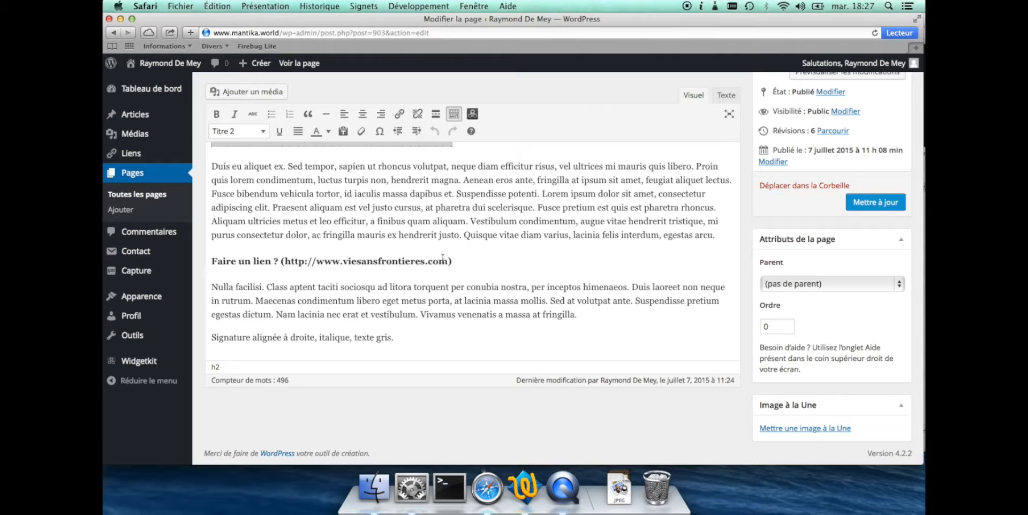
drag(449, 261, 284, 263)
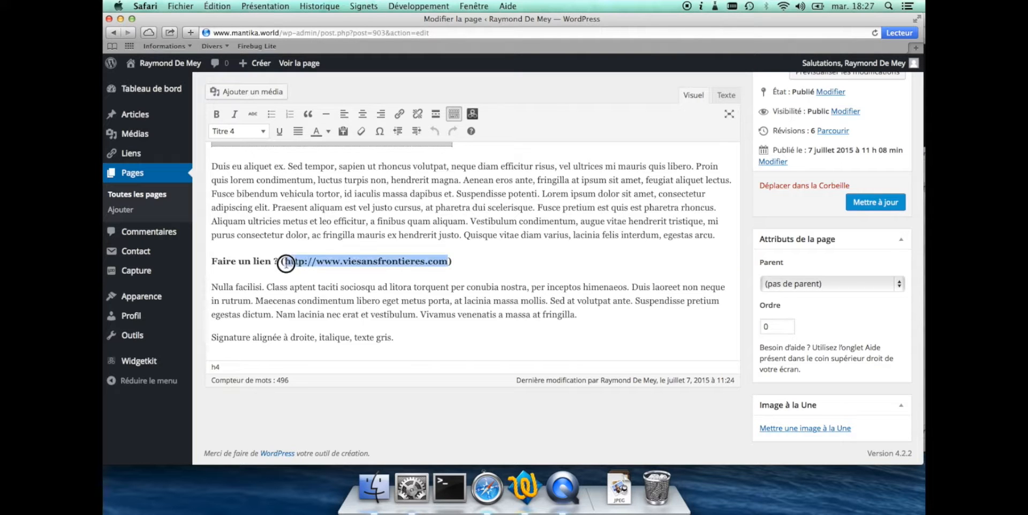
key(BackSpace)
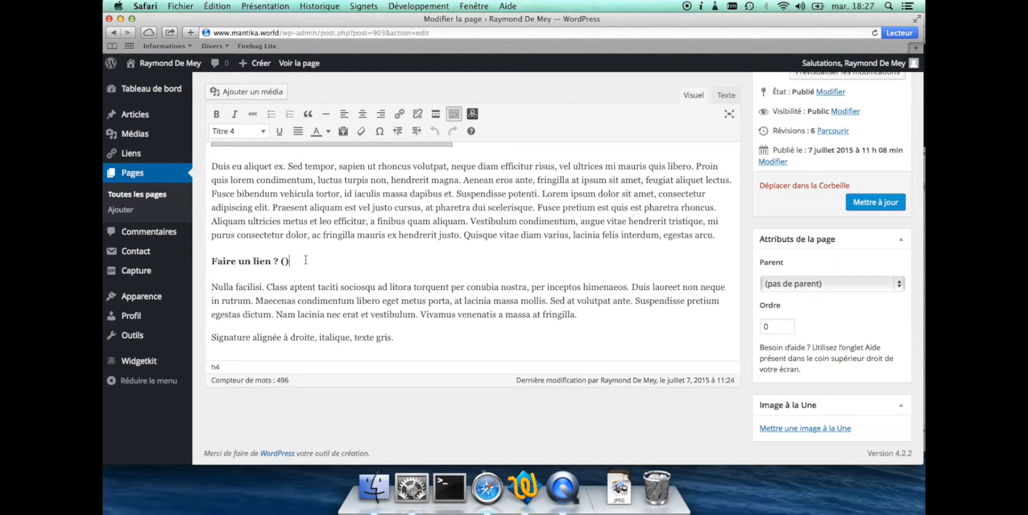
key(BackSpace)
key(BackSpace)
drag(528, 287, 378, 287)
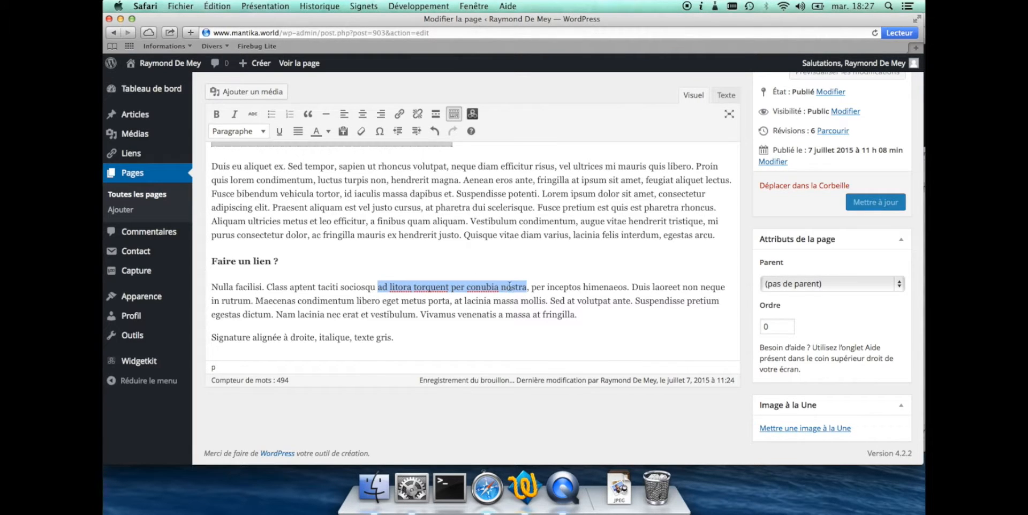
click(399, 115)
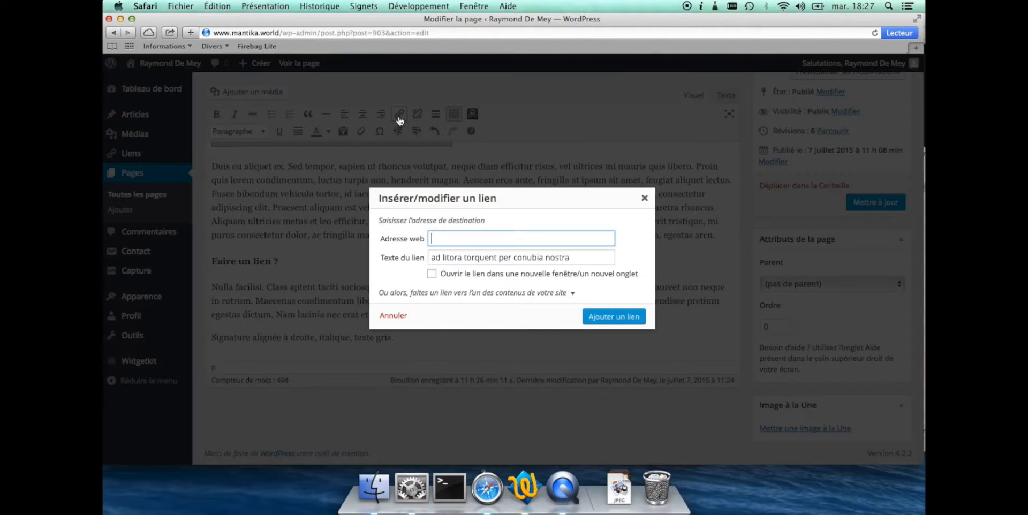
right_click(452, 239)
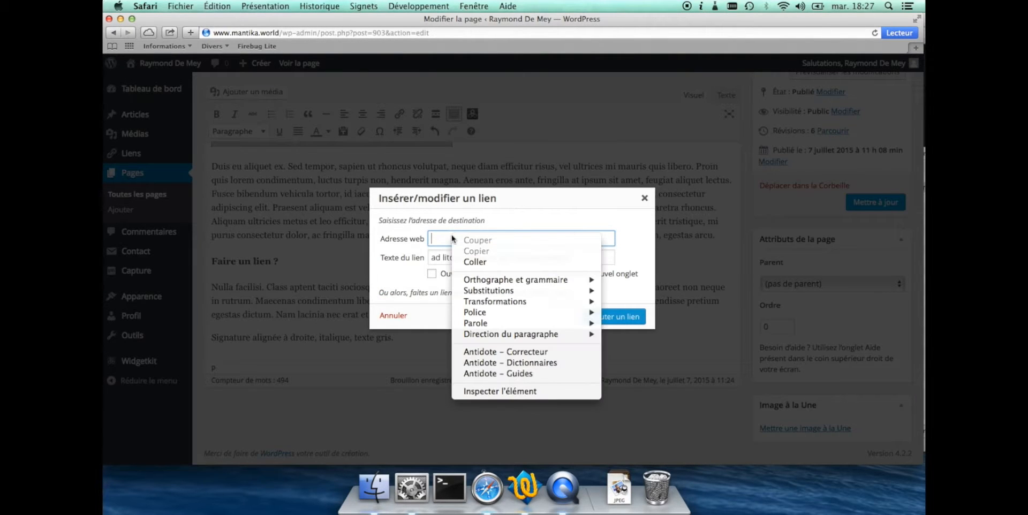
click(481, 261)
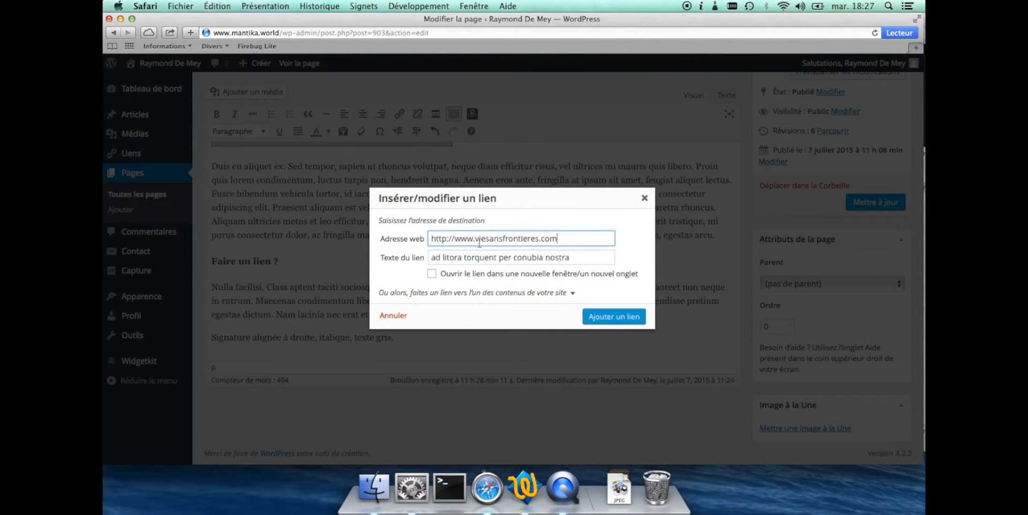
drag(474, 239, 555, 238)
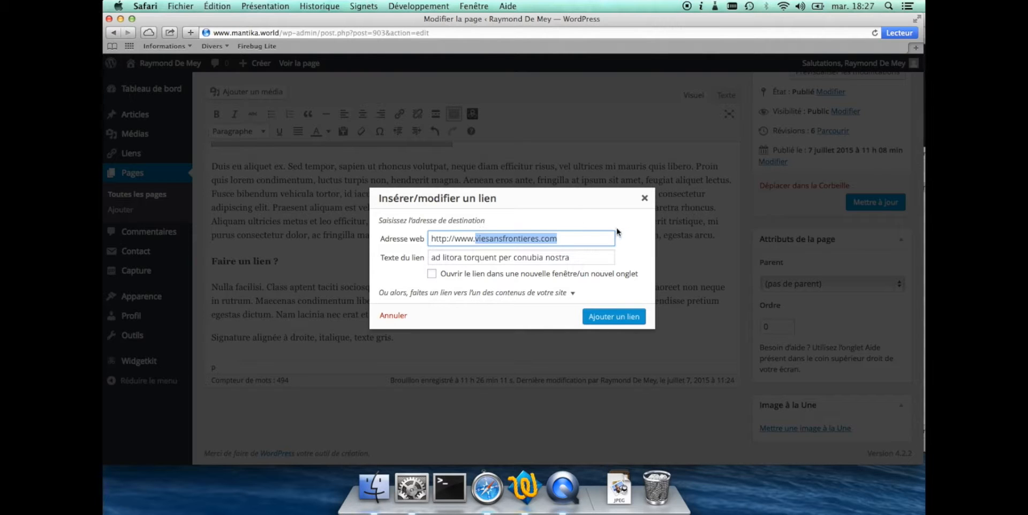
click(432, 273)
click(624, 316)
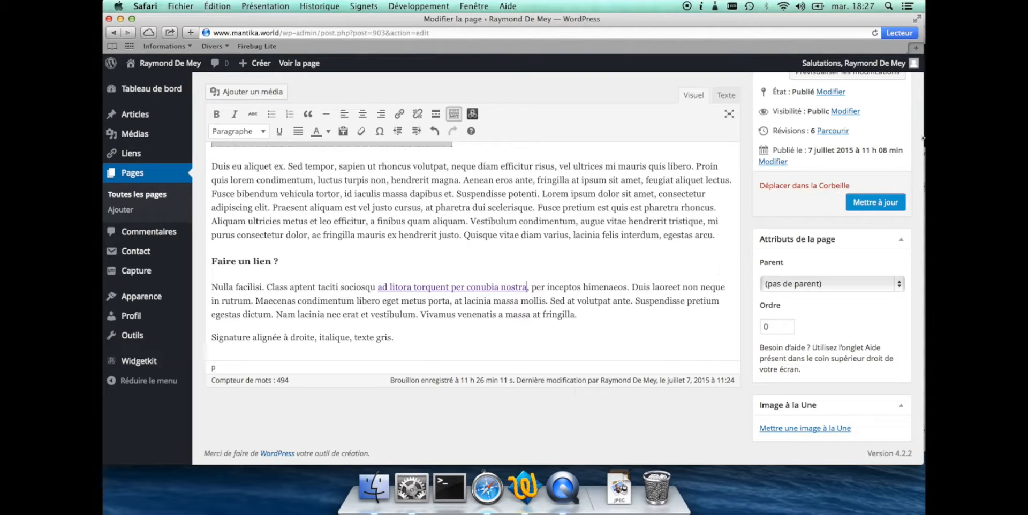
- Update the page and open the updated version in a new tab
click(875, 202)
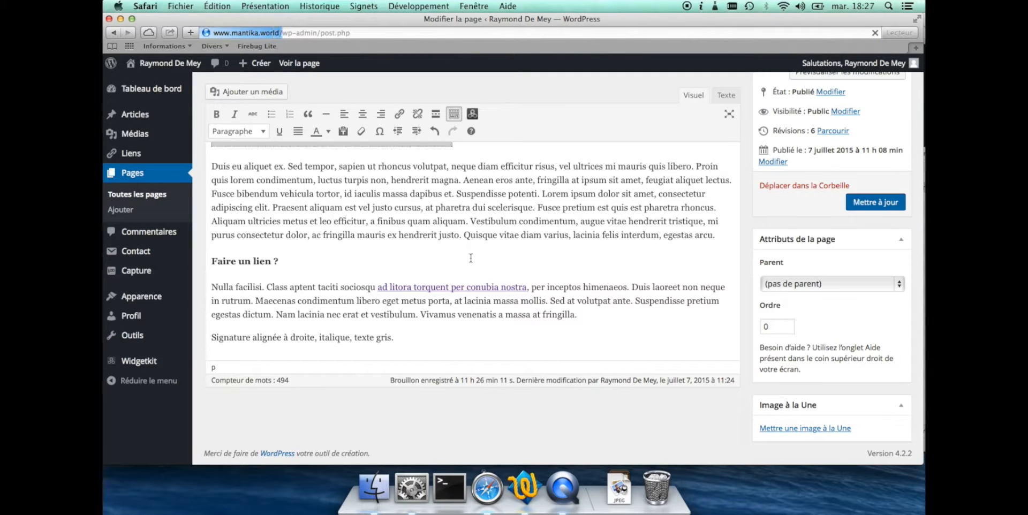
super+click(301, 118)
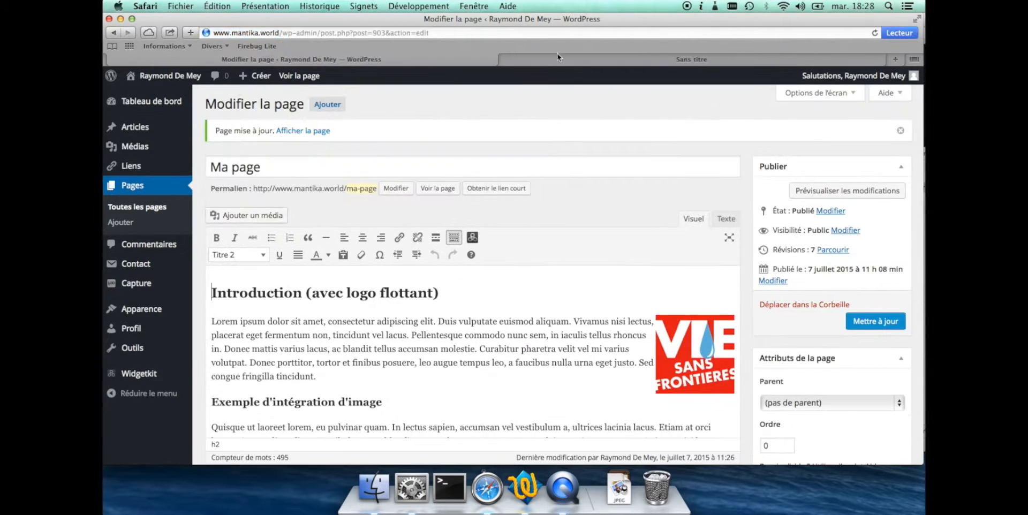
click(679, 60)
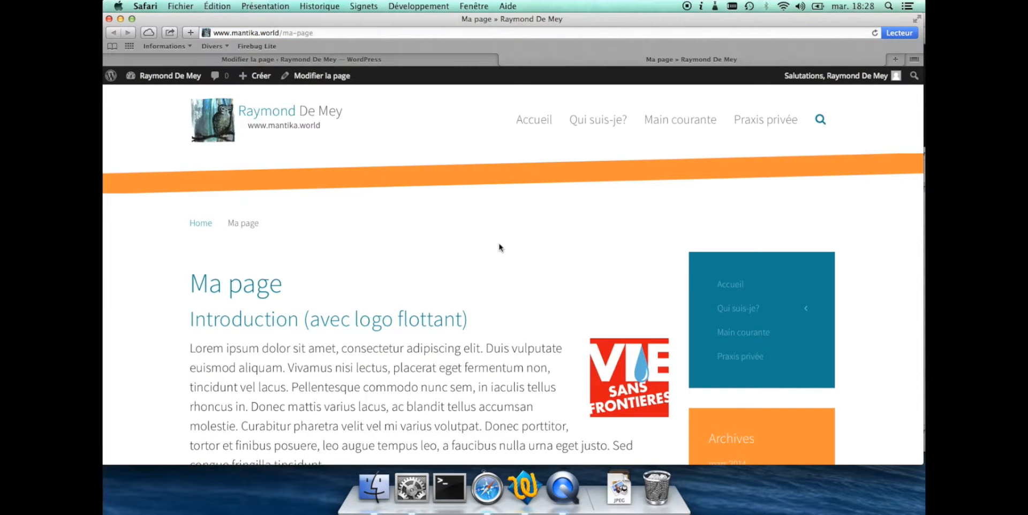
- Test the link in the paragraph under "Faire un lien ?", then close the tab it opens
scroll(499, 247, down, 15)
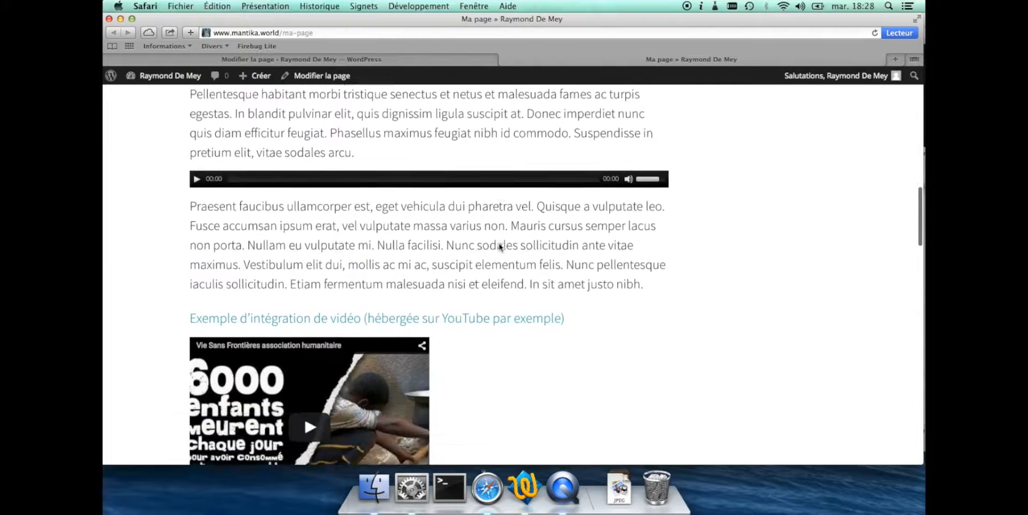
scroll(499, 248, down, 10)
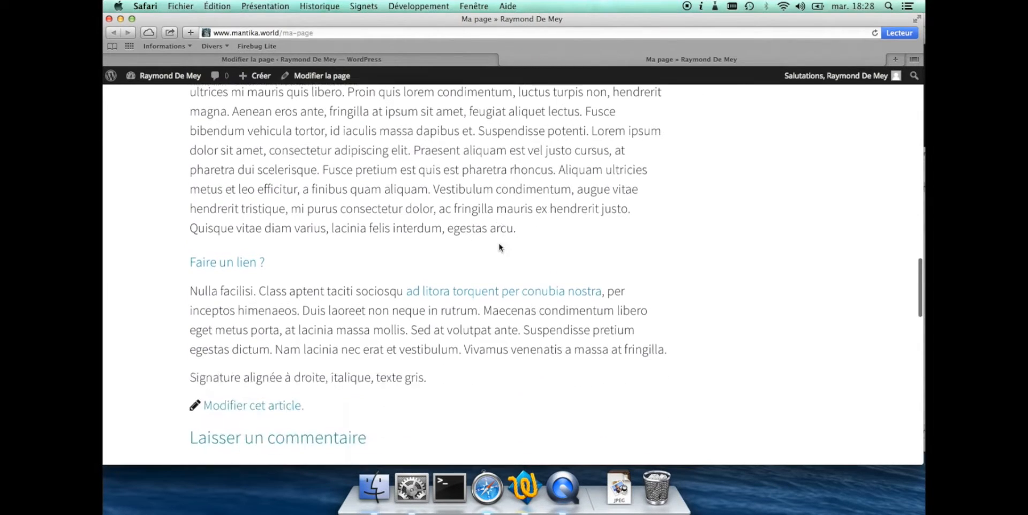
scroll(499, 247, down, 3)
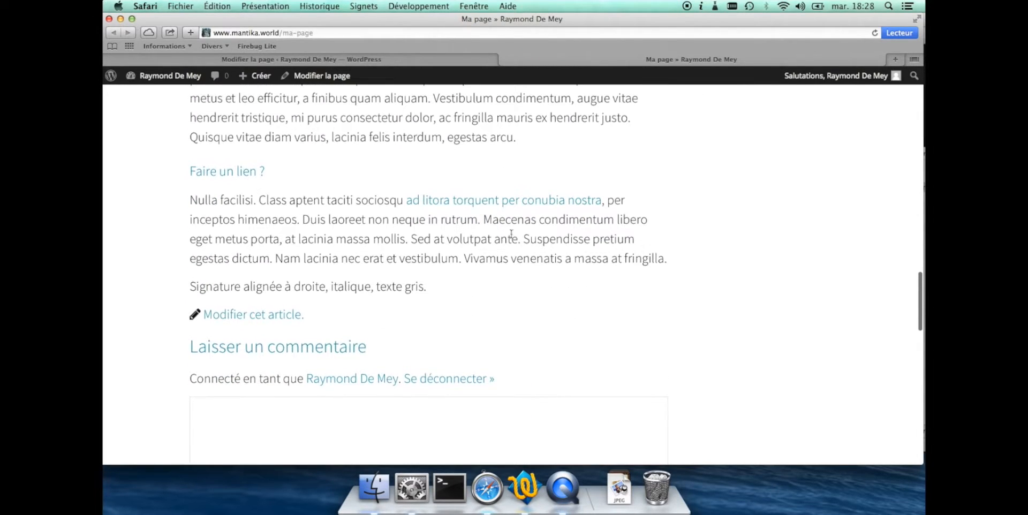
click(447, 203)
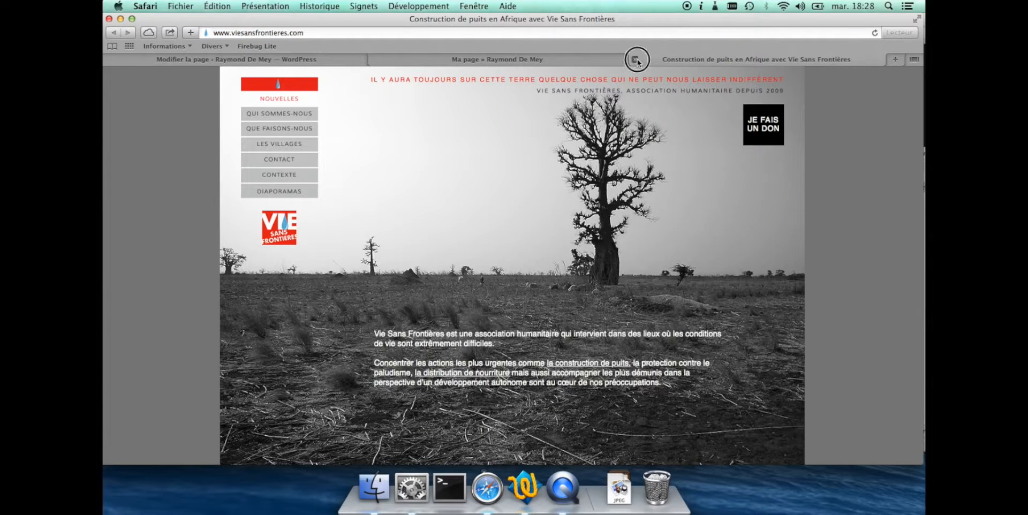
click(635, 60)
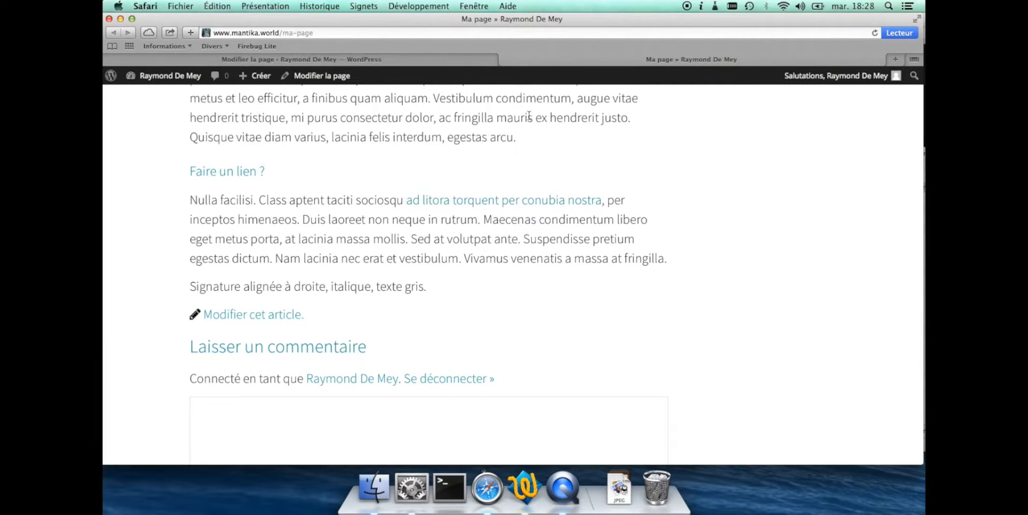
- Return to the page editor and italicize the "Signature alignée à droite, italique, texte gris." line at the end of the text
click(454, 59)
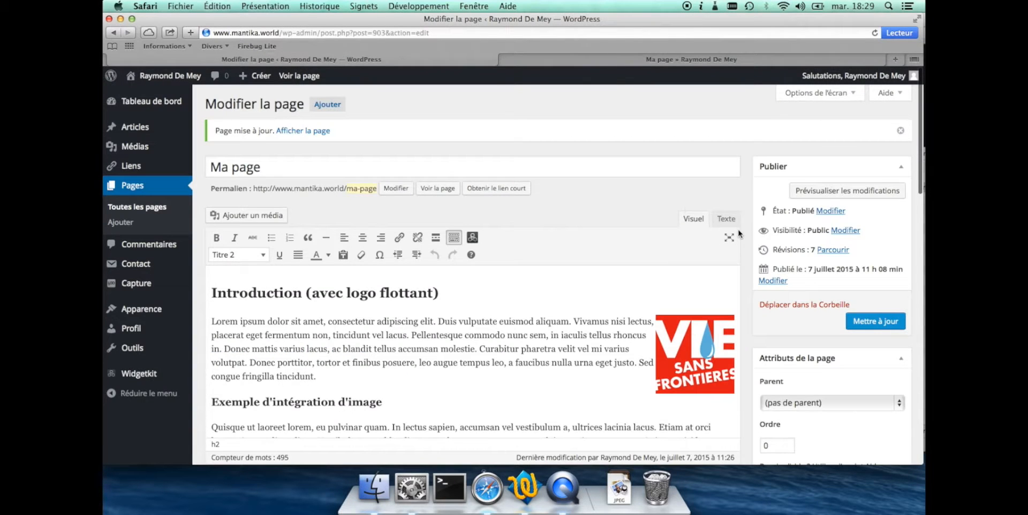
scroll(737, 229, down, 5)
scroll(591, 254, down, 10)
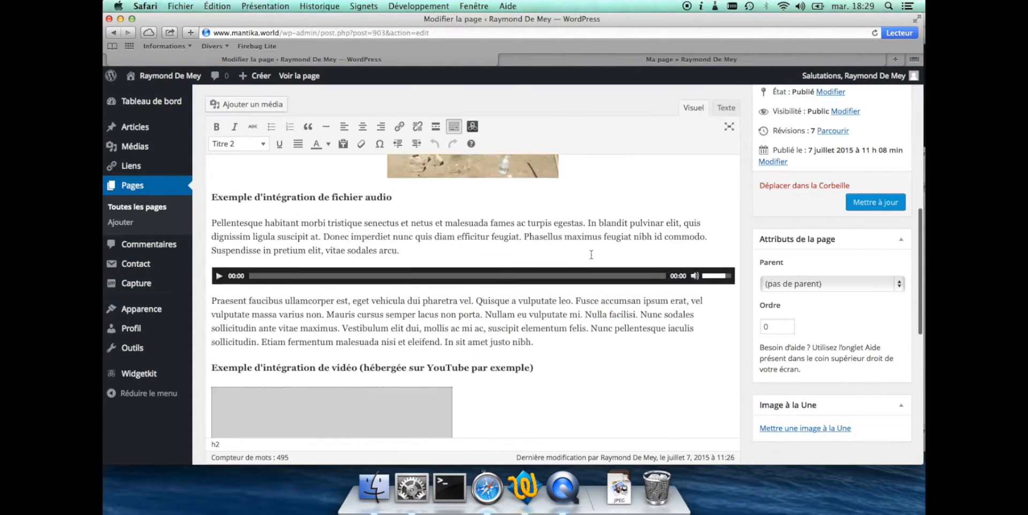
scroll(591, 254, down, 3)
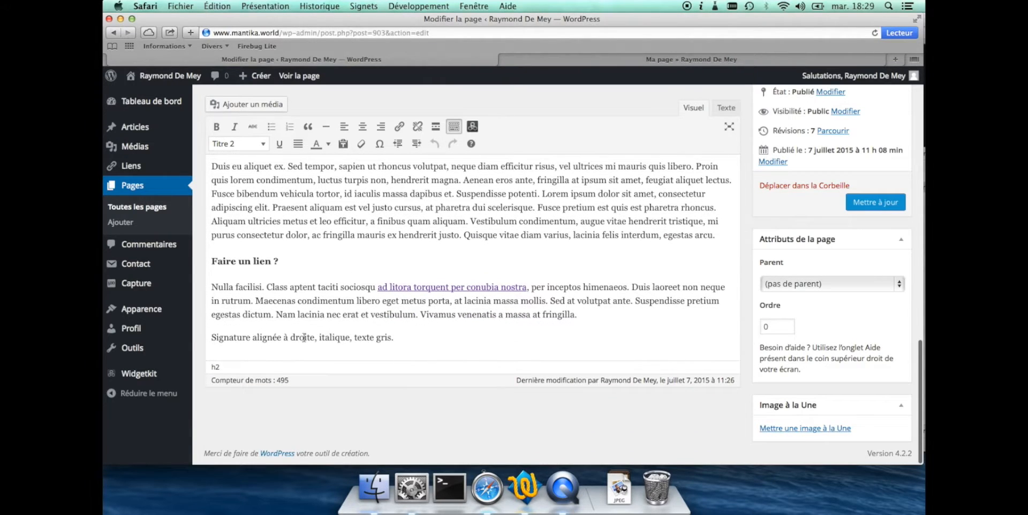
mouse_move(217, 337)
mouse_down()
mouse_move(333, 337)
mouse_move(321, 337)
mouse_up()
click(281, 339)
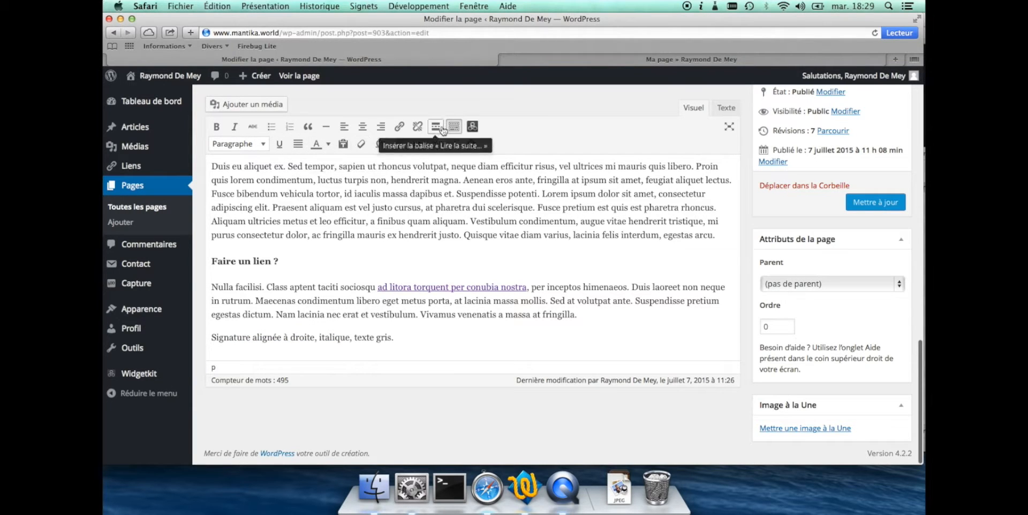
drag(405, 337, 207, 335)
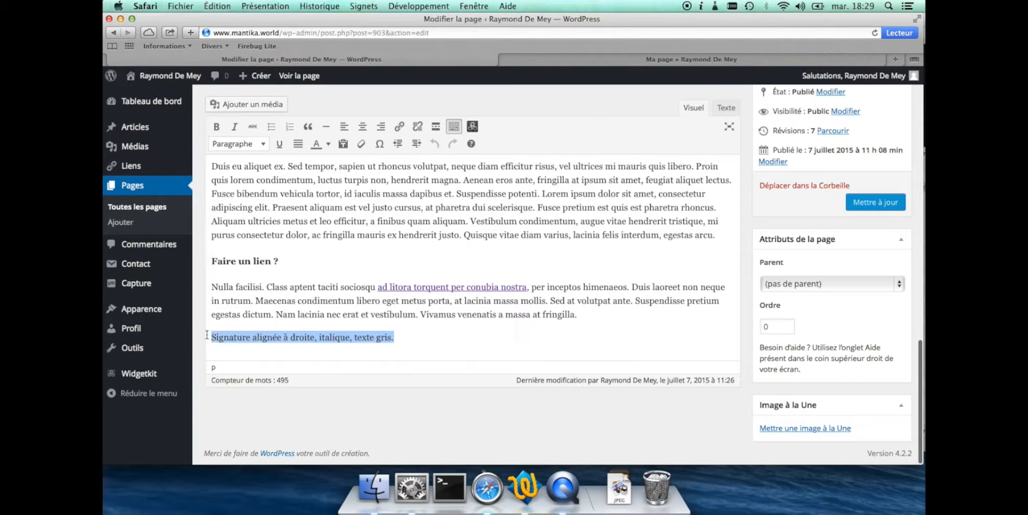
click(217, 127)
click(220, 129)
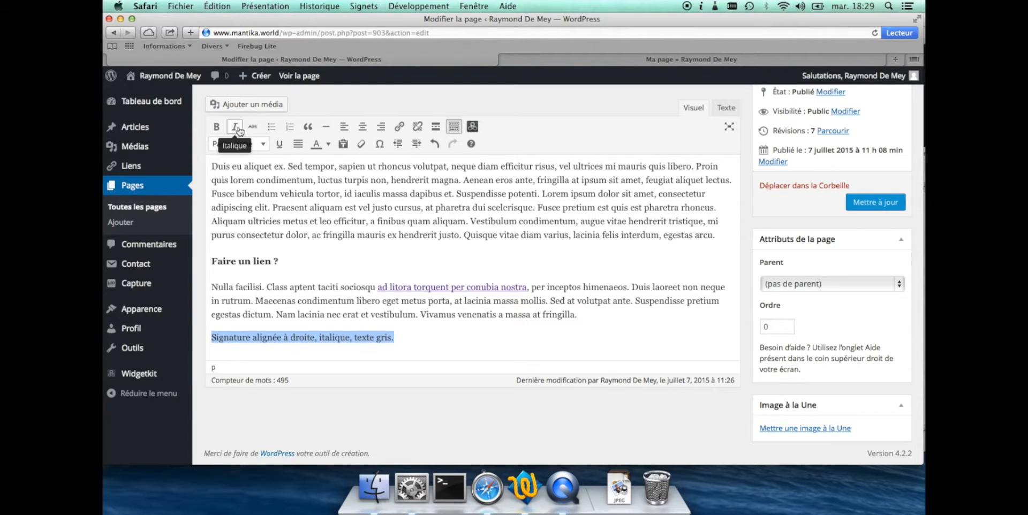
click(242, 129)
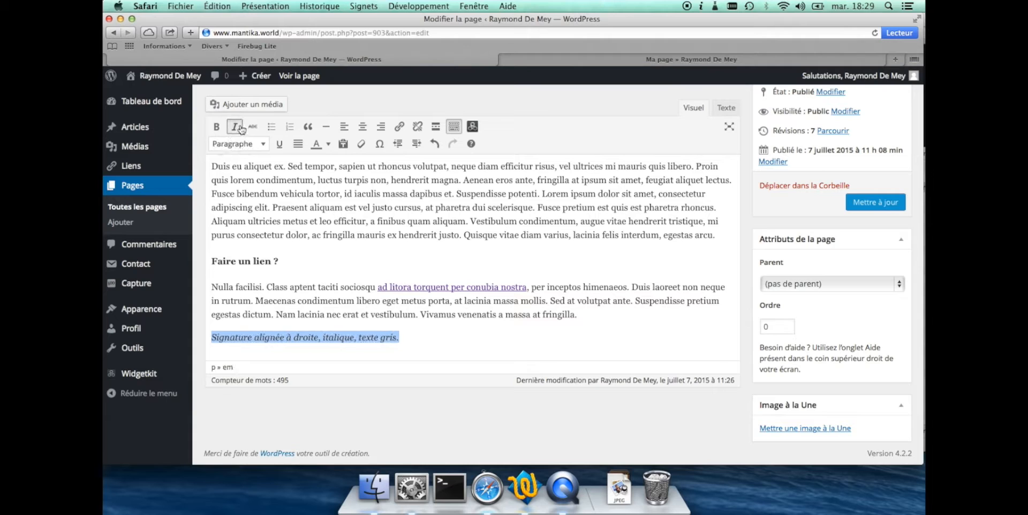
- Color the signature line's text gray and align the line to the right
click(329, 144)
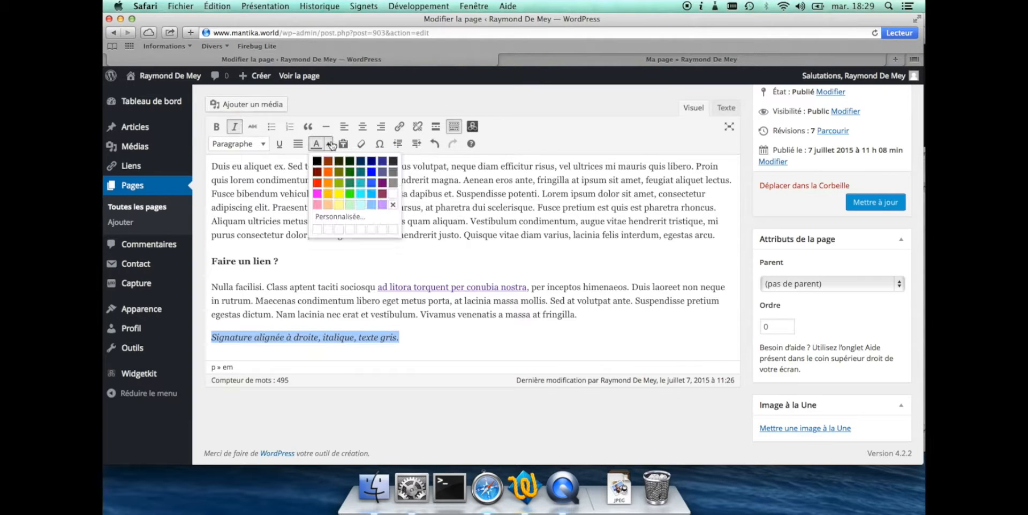
click(394, 183)
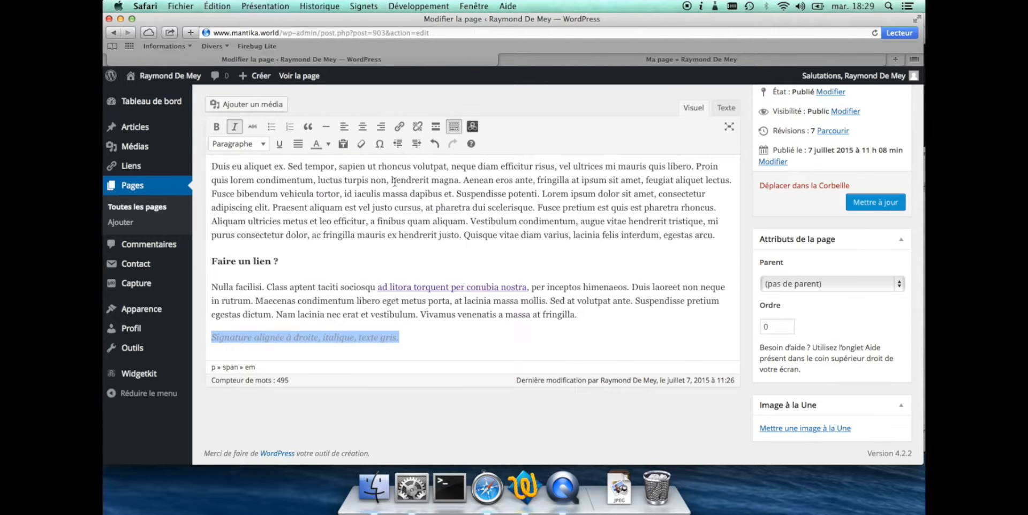
click(329, 145)
click(328, 146)
click(323, 337)
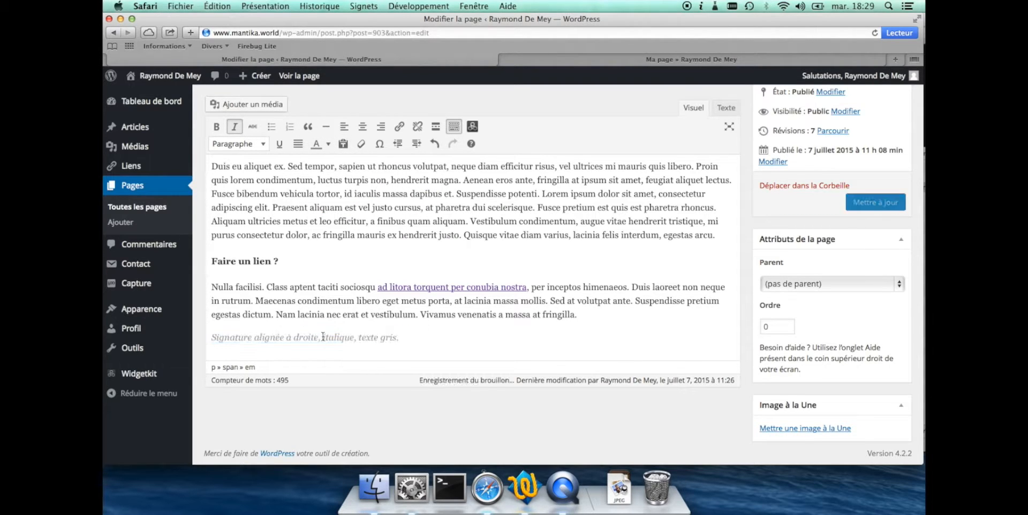
click(382, 128)
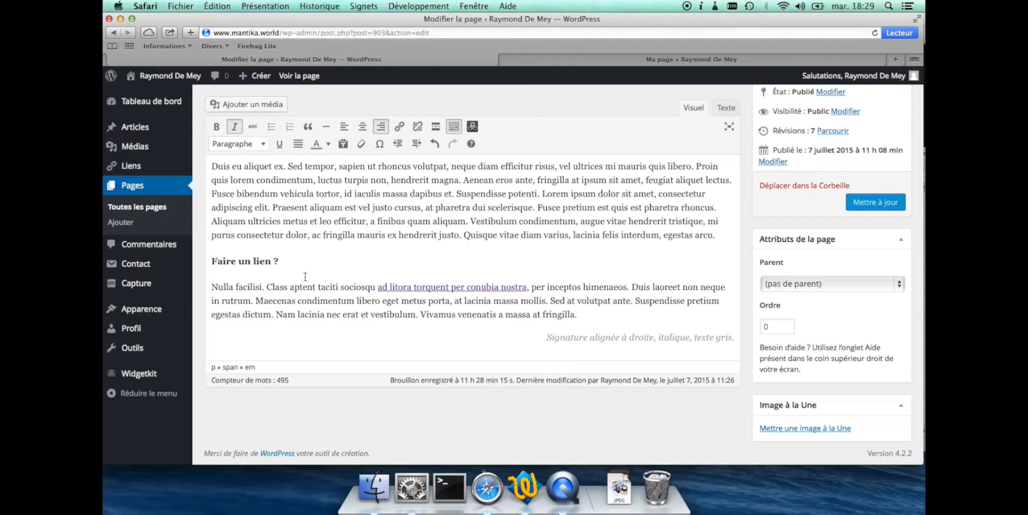
- Update the page, return to its published version in the browser, and reload it
click(863, 207)
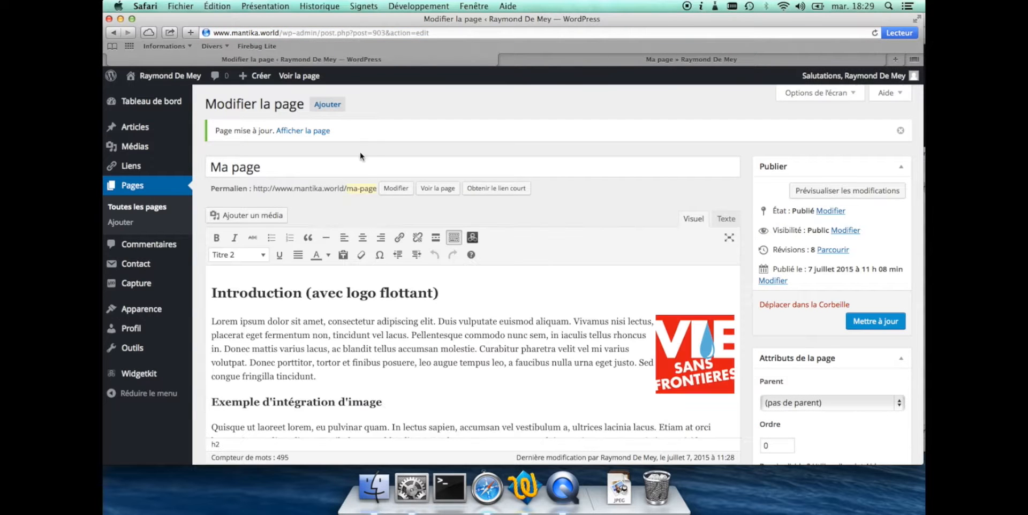
super+click(322, 131)
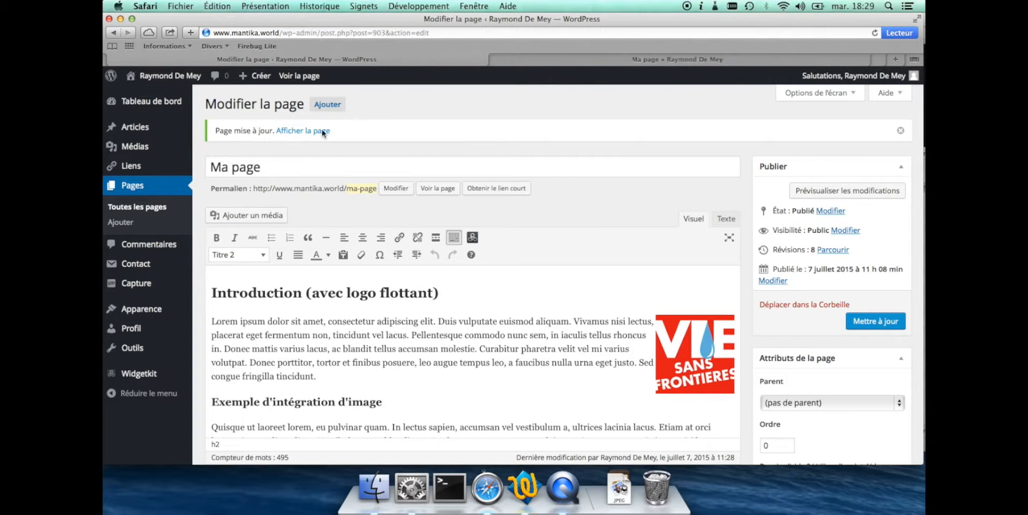
click(373, 60)
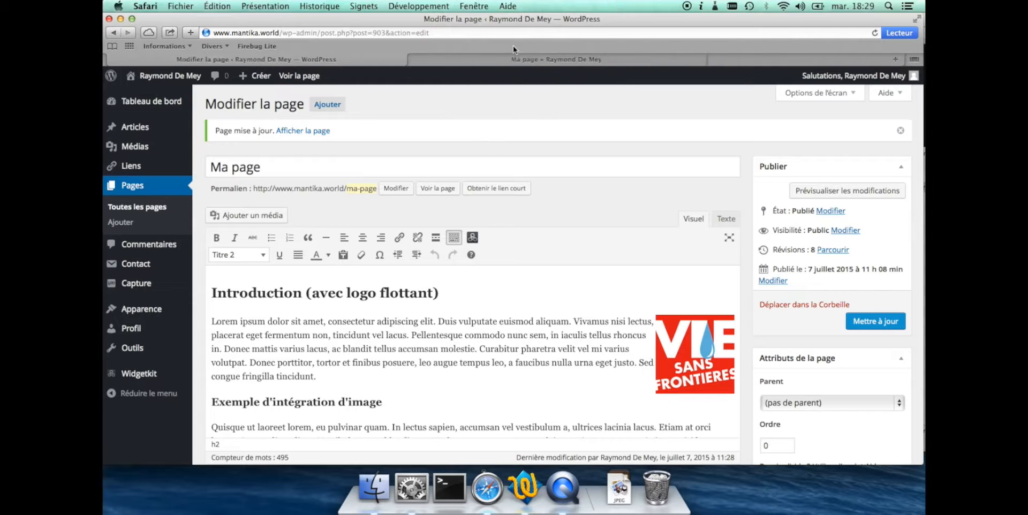
click(527, 59)
scroll(466, 263, down, 10)
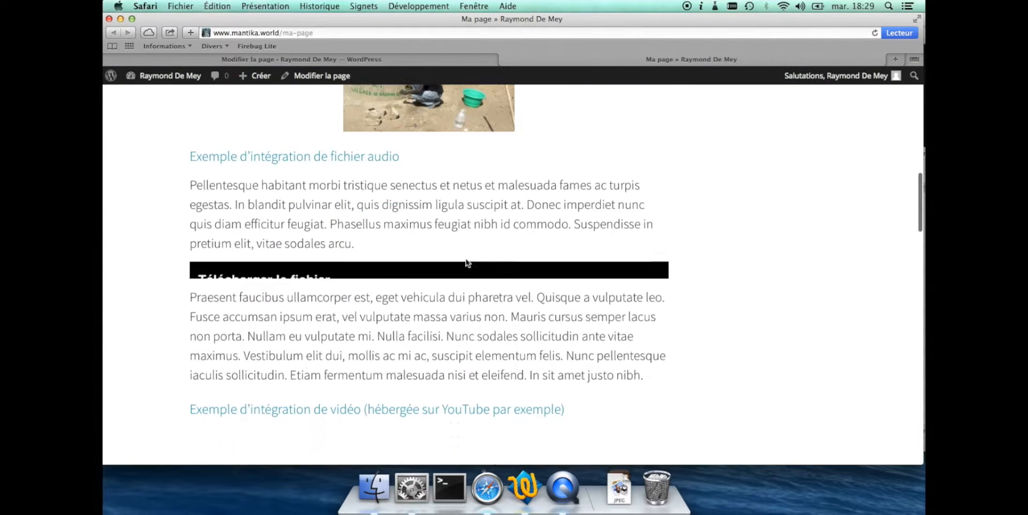
scroll(466, 263, up, 5)
scroll(465, 262, down, 1)
key(super+r)
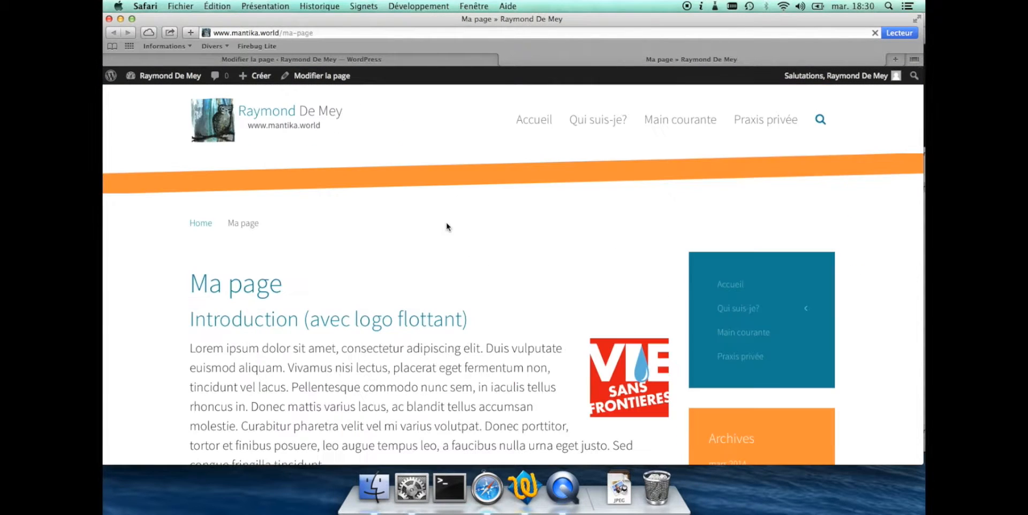
- Review the published page from the introduction down to the right-aligned signature line and back up to the title
scroll(447, 227, down, 20)
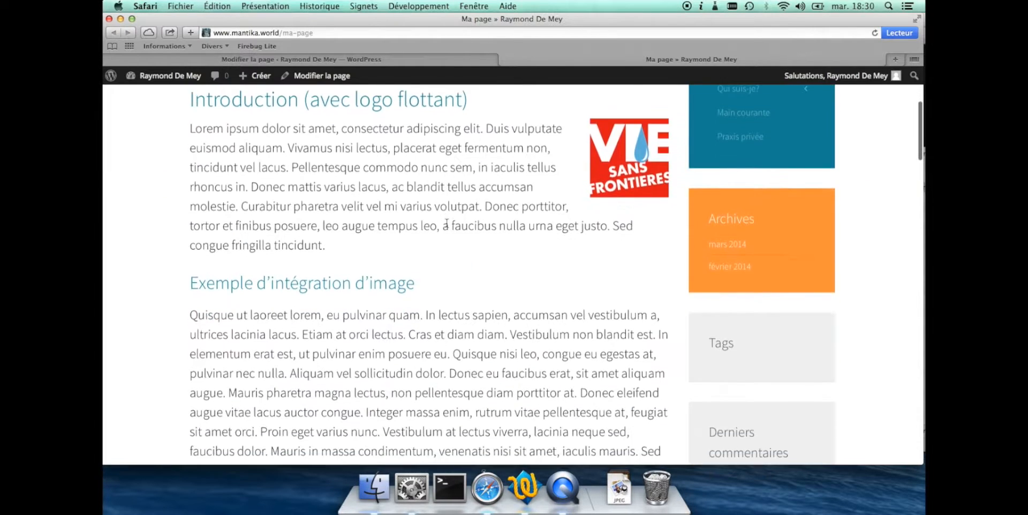
scroll(447, 223, down, 4)
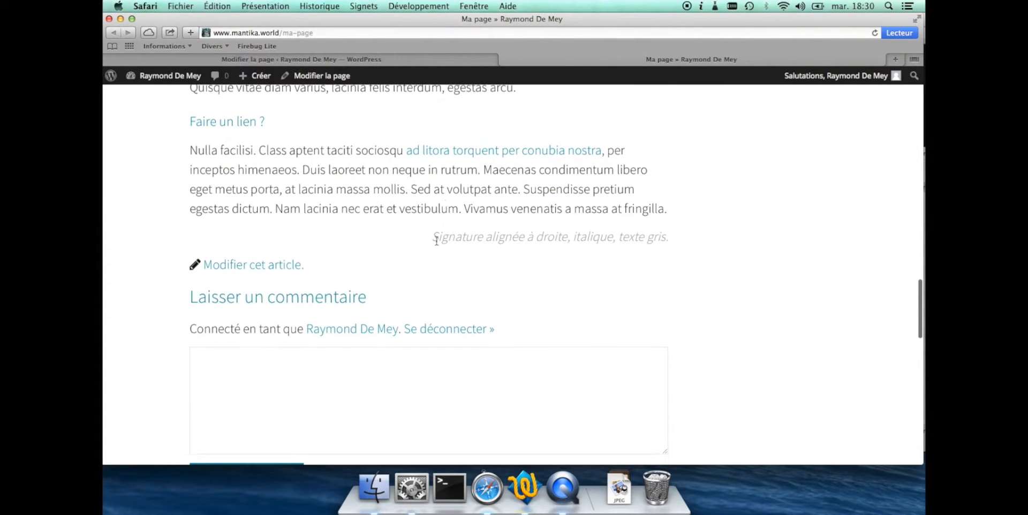
drag(436, 241, 550, 238)
click(551, 238)
scroll(458, 232, up, 5)
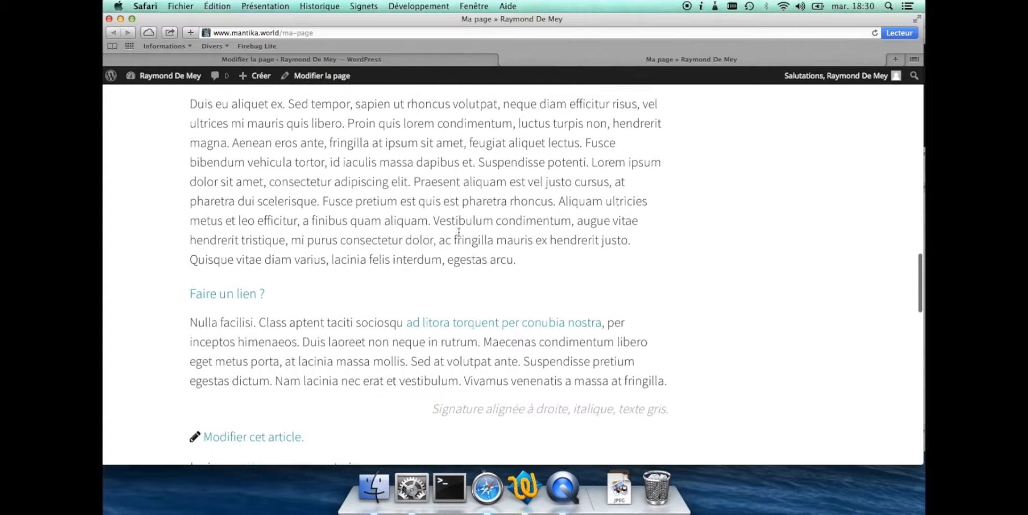
scroll(459, 232, up, 10)
scroll(459, 236, up, 3)
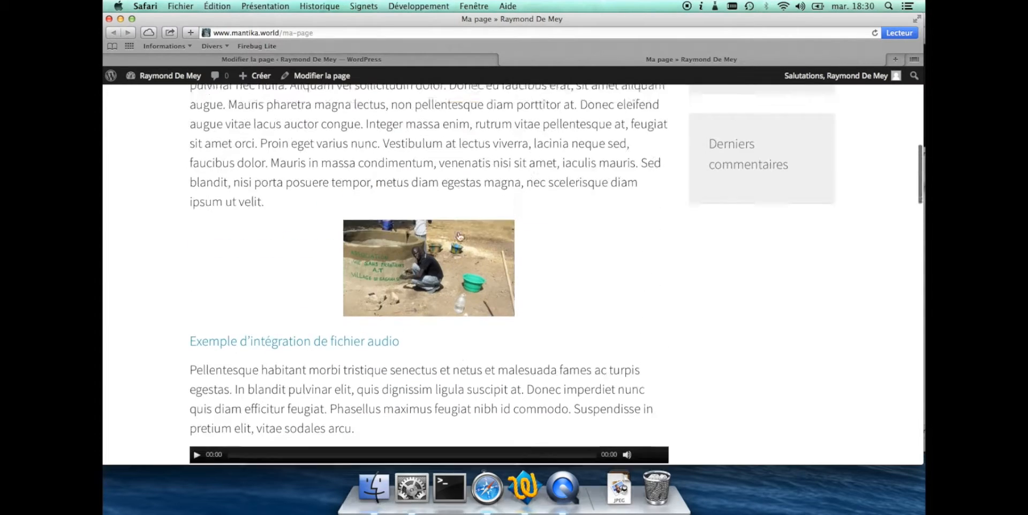
scroll(460, 235, up, 15)
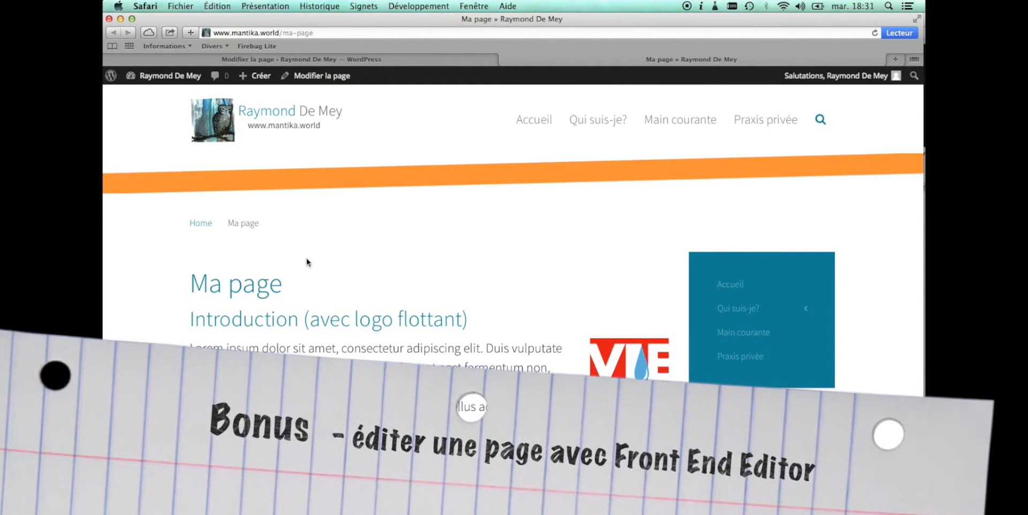
- Close the WordPress page editor tab and start editing "Ma page" directly on the published site
scroll(385, 283, down, 2)
scroll(385, 284, up, 2)
click(113, 60)
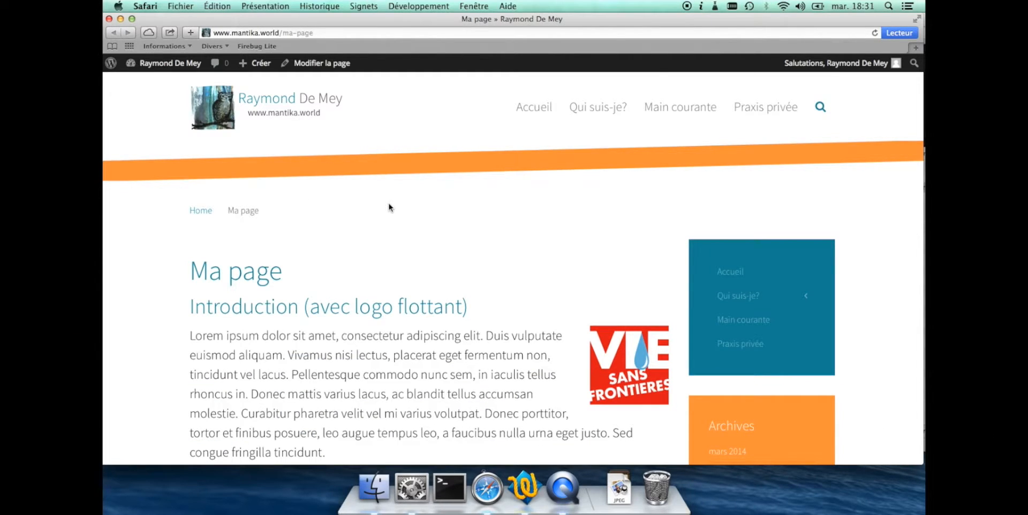
scroll(390, 207, down, 2)
scroll(390, 207, up, 2)
mouse_move(325, 70)
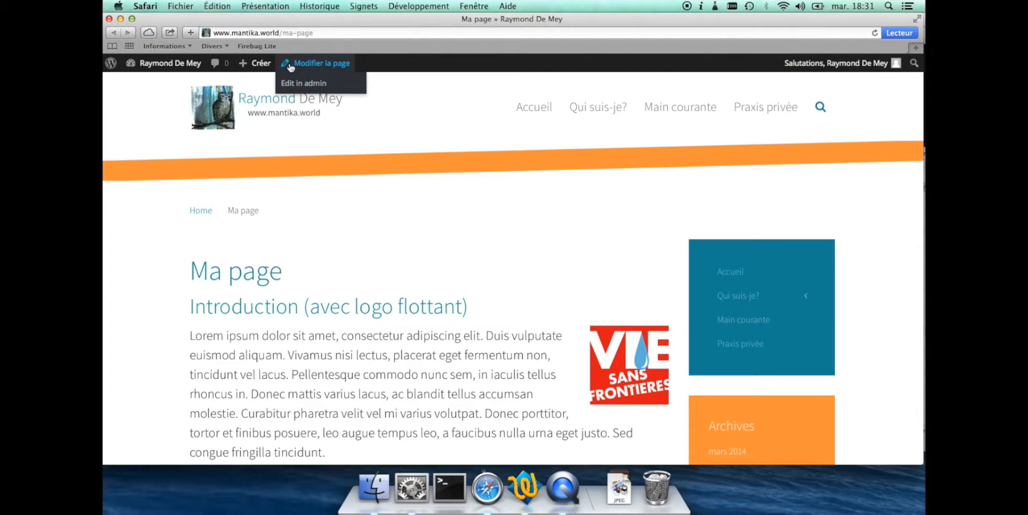
click(310, 64)
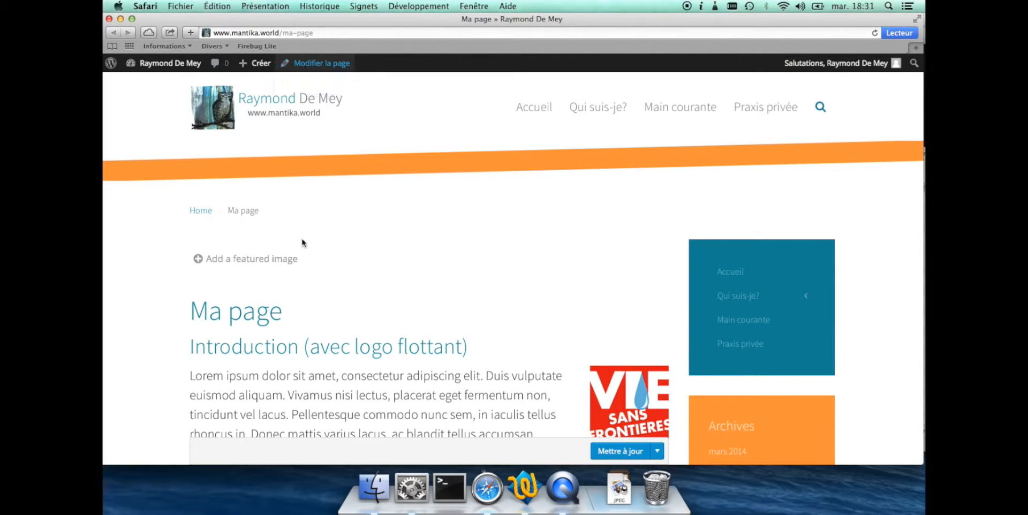
- Delete the introduction's opening text from "Lorem ipsum dolor sit amet" through "euismod aliquam.", so the paragraph starts with "Vivamus nisi lectus"
scroll(302, 242, down, 4)
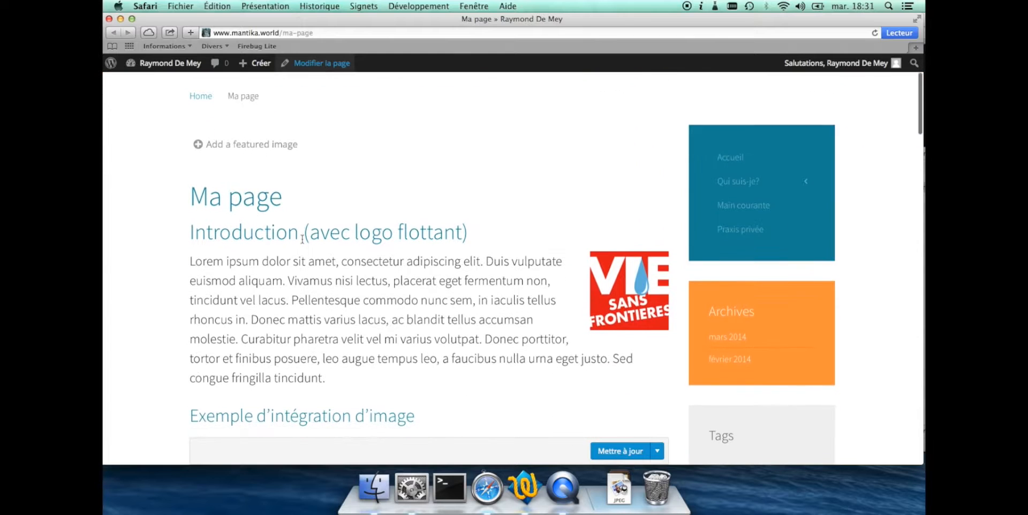
scroll(234, 270, down, 1)
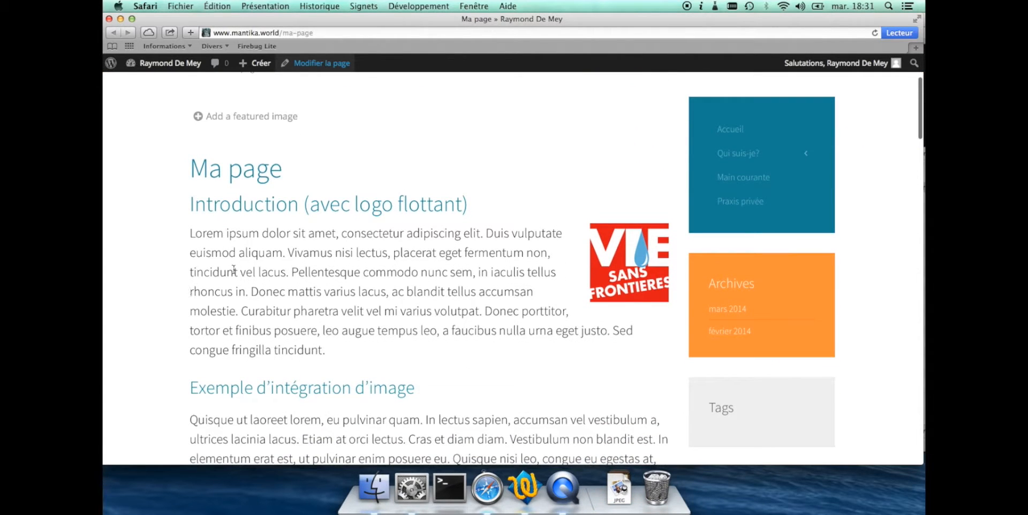
click(287, 252)
key(BackSpace)
key(BackSpace)
key(BackSpace)
key(BackSpace)
key(BackSpace)
key(BackSpace)
key(BackSpace)
key(BackSpace)
key(BackSpace)
key(BackSpace)
key(BackSpace)
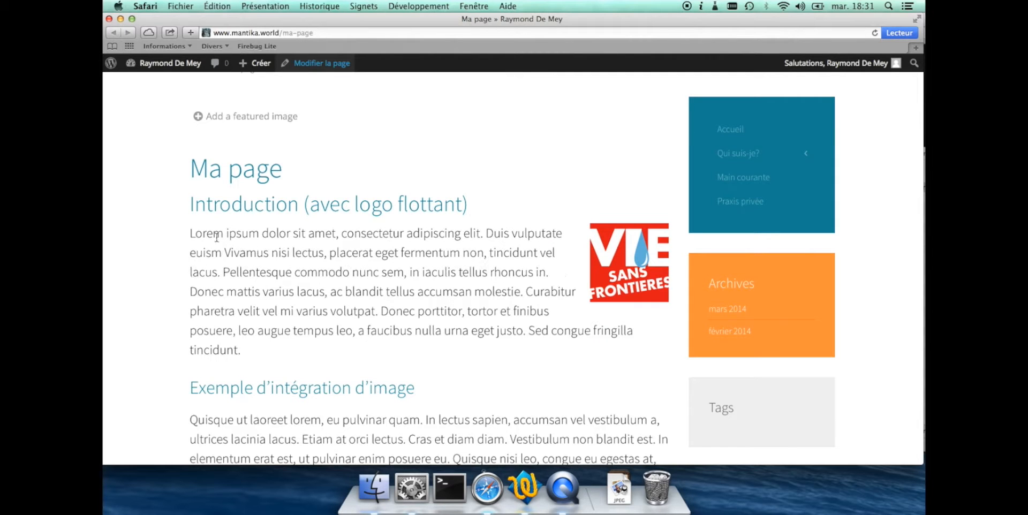
click(227, 251)
drag(226, 251, 188, 236)
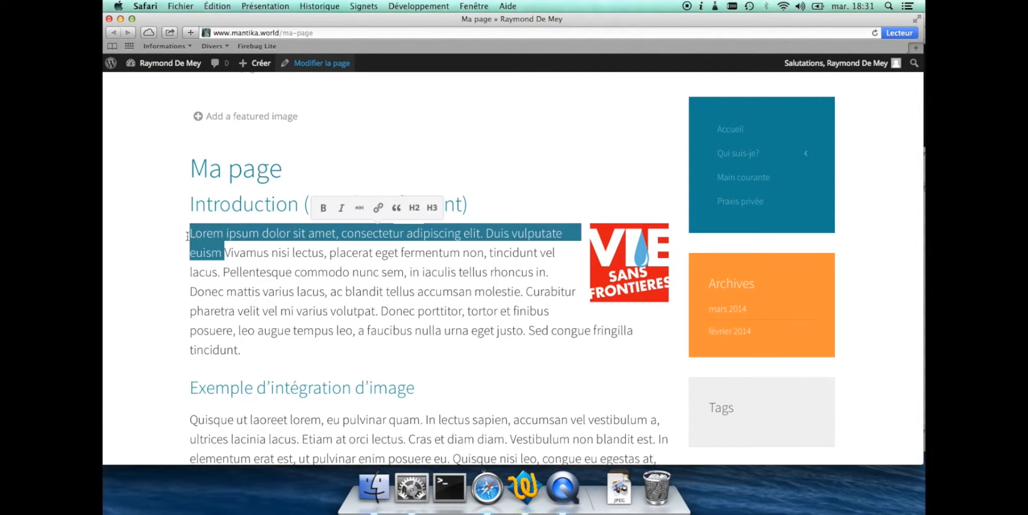
key(BackSpace)
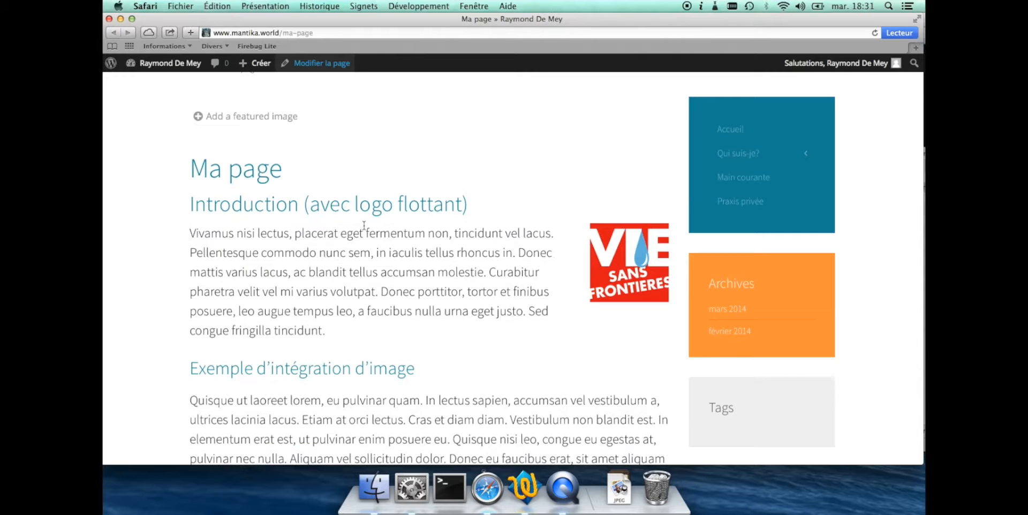
- Make the phrase "ac blandit tellus accumsan molestie" in the introduction paragraph bold
scroll(370, 225, down, 3)
scroll(460, 222, up, 3)
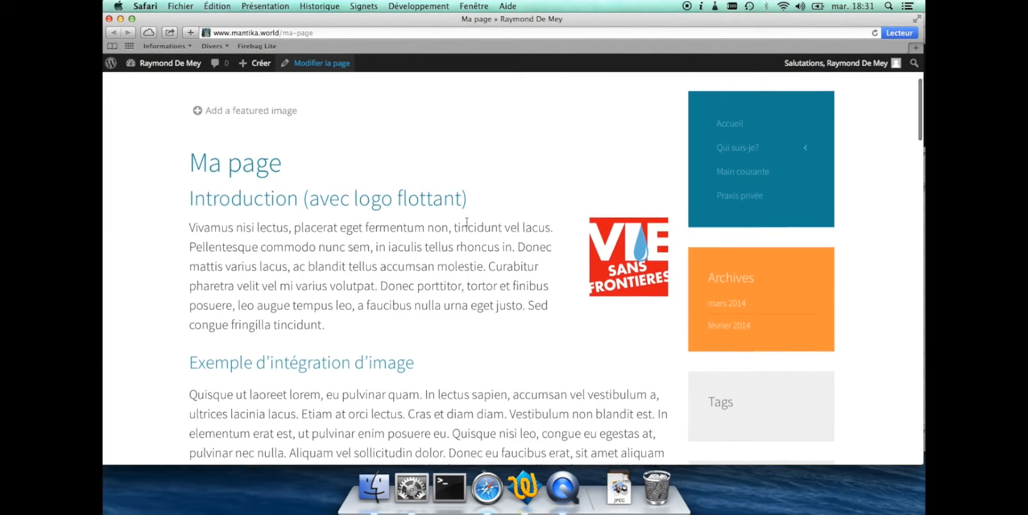
scroll(439, 246, down, 1)
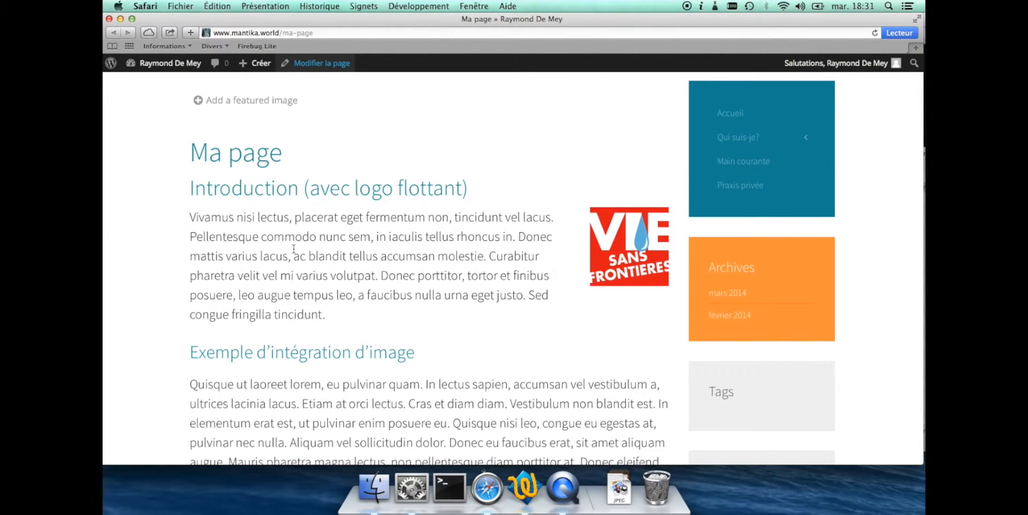
scroll(293, 249, down, 2)
drag(295, 230, 373, 228)
click(401, 227)
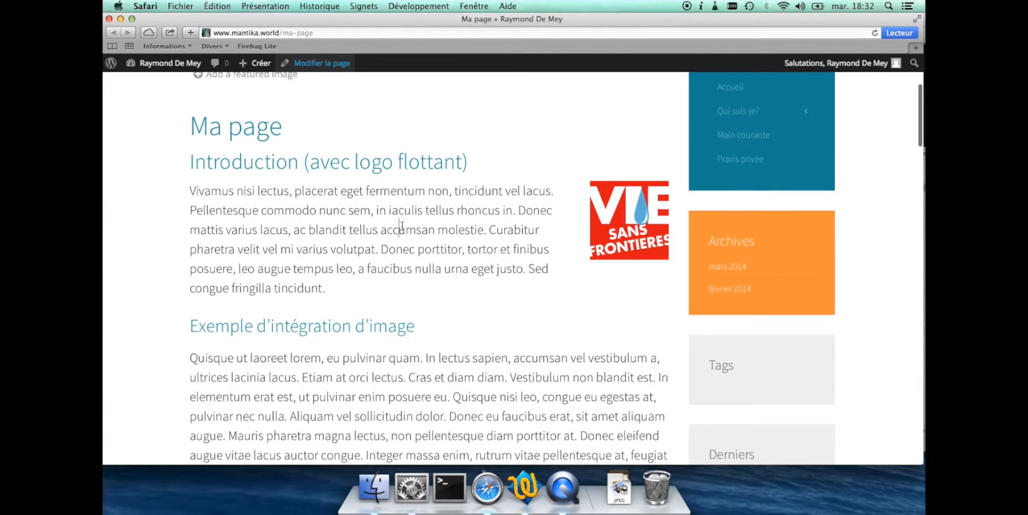
drag(483, 231, 294, 230)
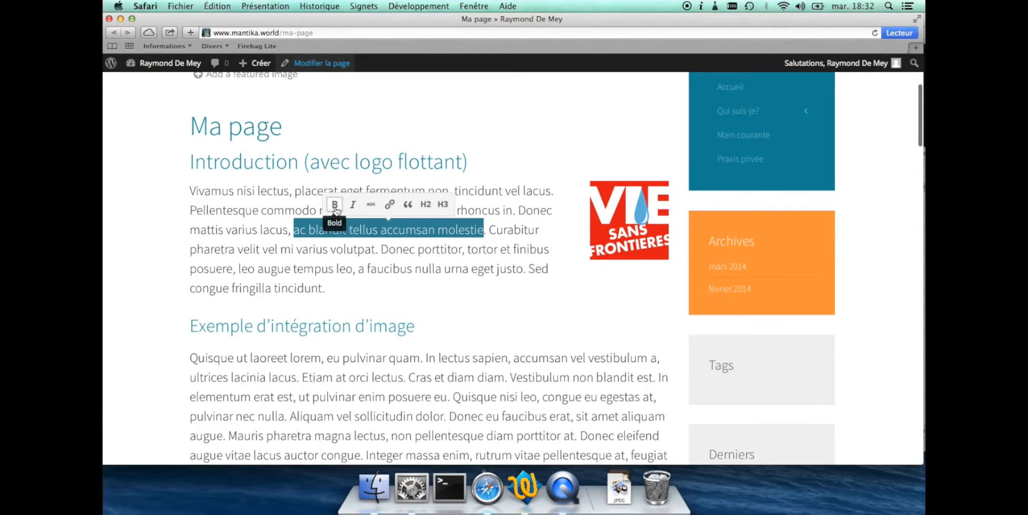
click(334, 209)
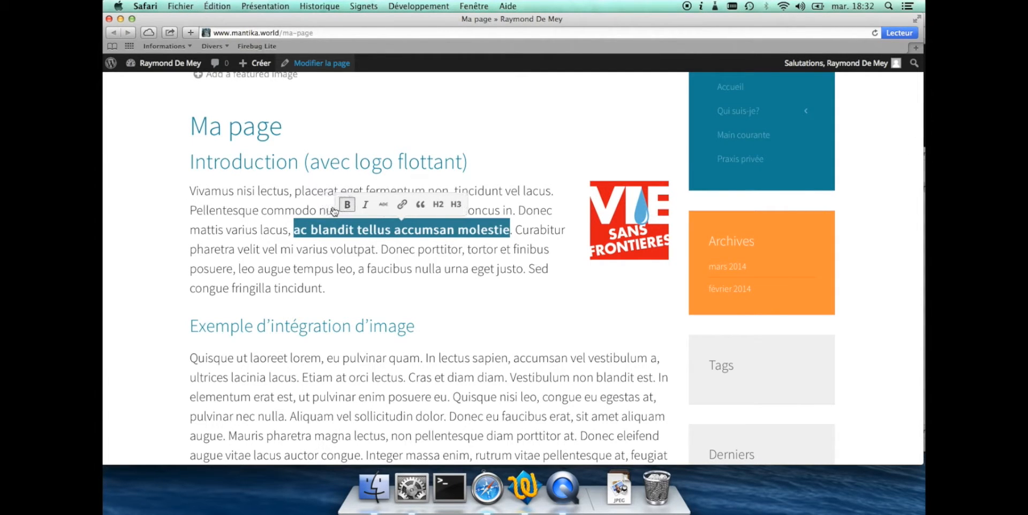
click(345, 247)
- Turn "eu pulvinar quam" under "Exemple d'intégration d'image" into a link, pasting the clipboard content as its web address
scroll(413, 230, down, 3)
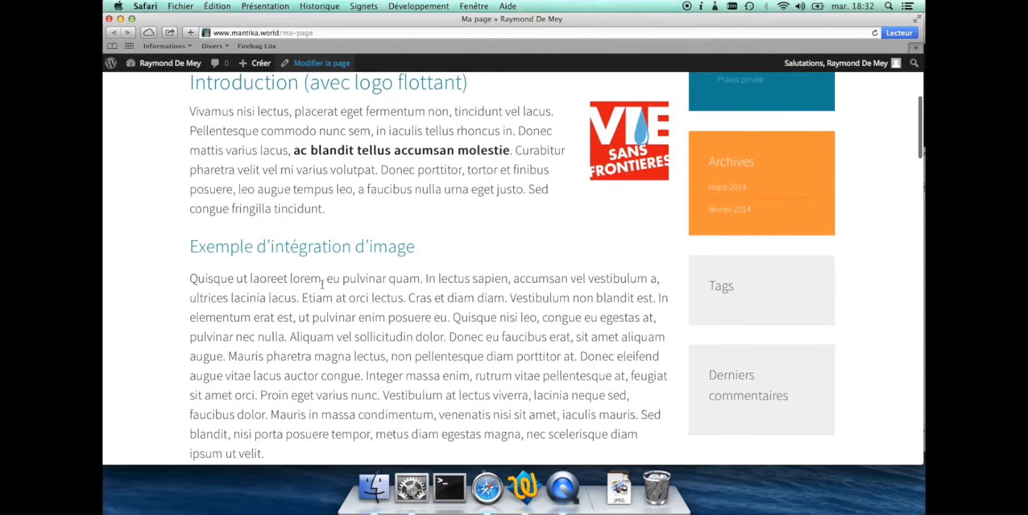
drag(327, 277, 420, 278)
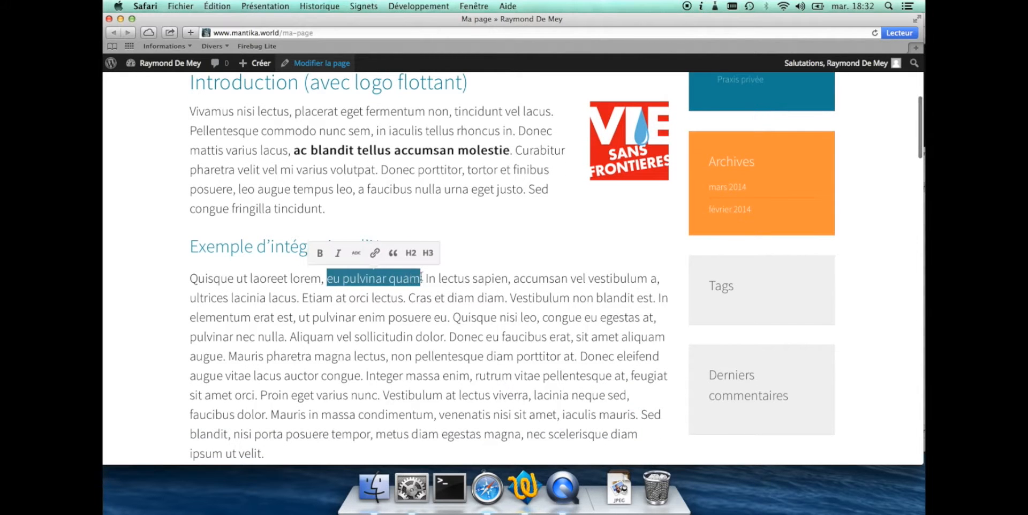
click(375, 252)
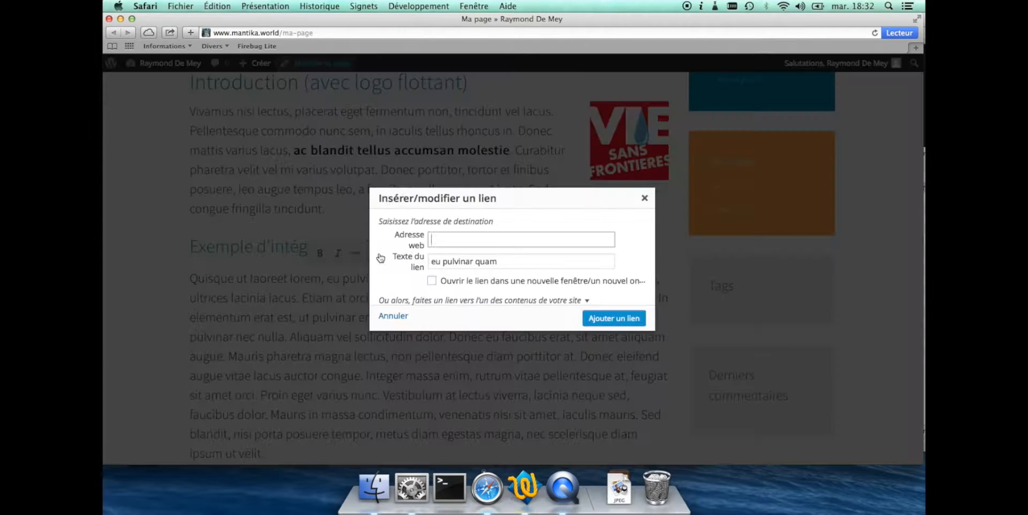
right_click(505, 239)
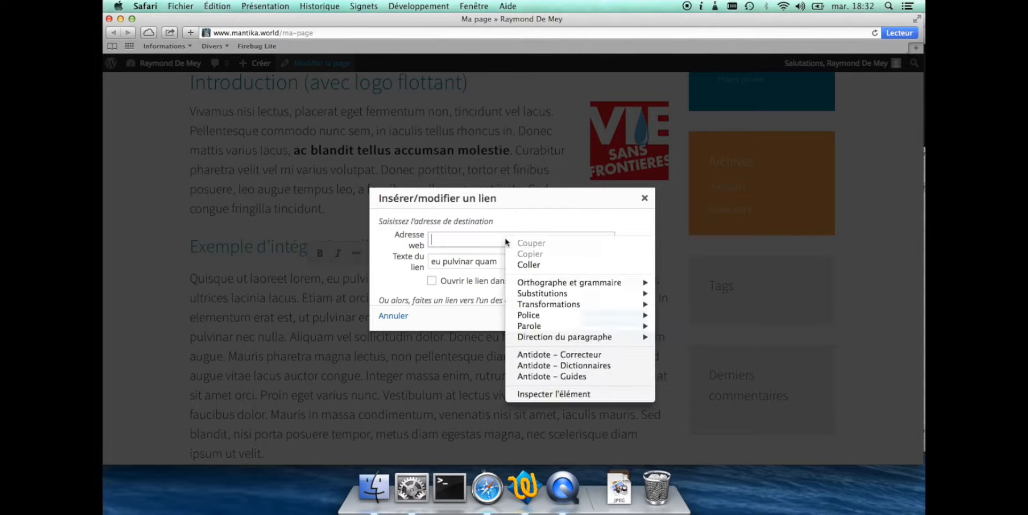
click(522, 265)
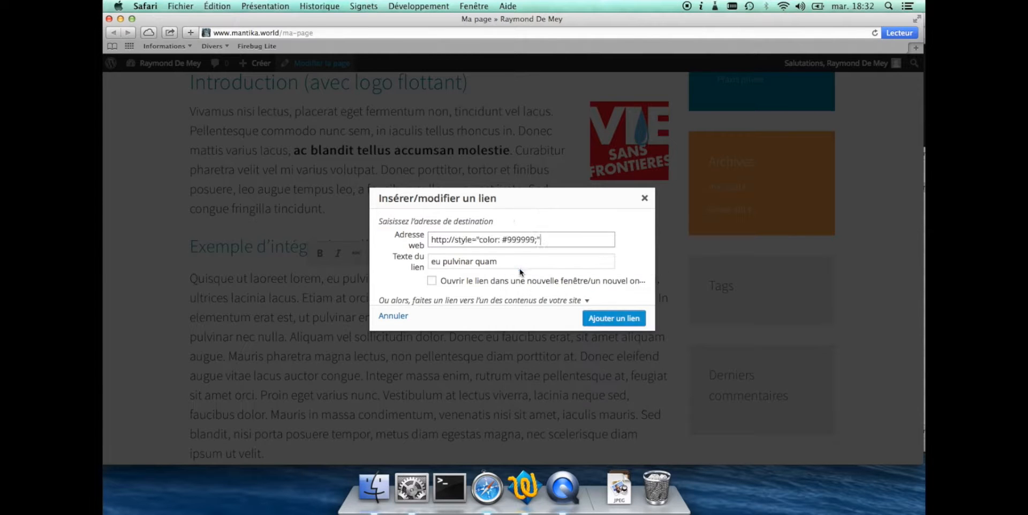
click(624, 317)
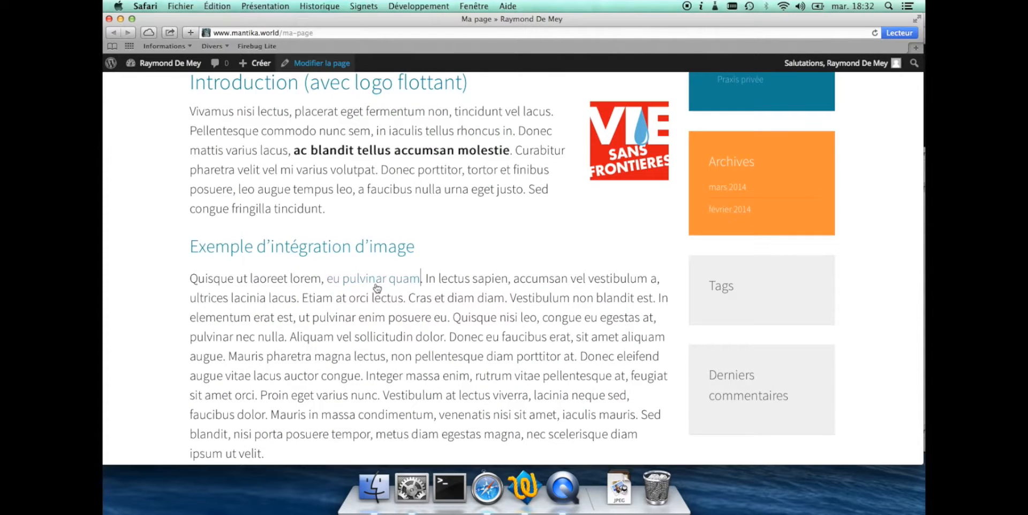
scroll(443, 278, down, 3)
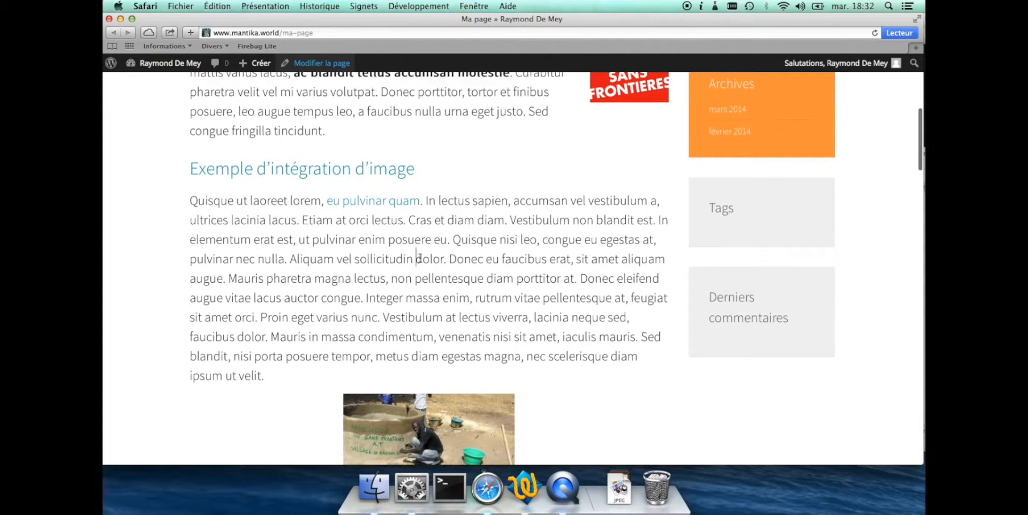
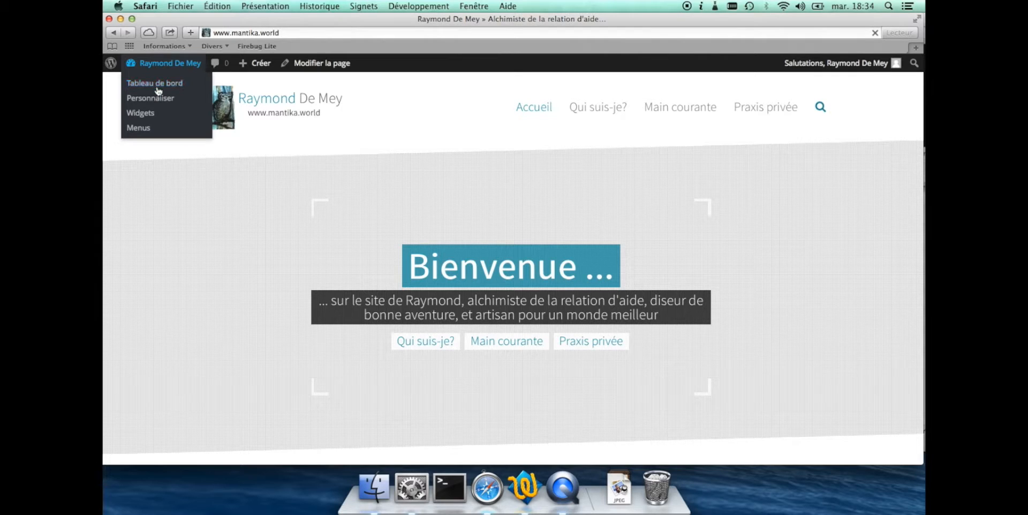
- Open the site's menu management from the dashboard and keep "Menu principal Mantika (Main Navigation Menu)" as the menu to edit
click(160, 85)
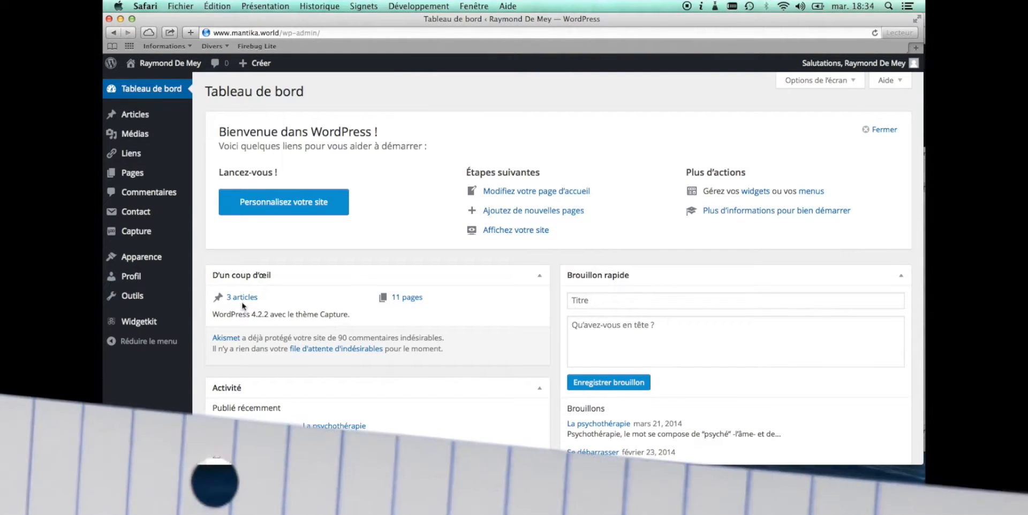
mouse_move(174, 265)
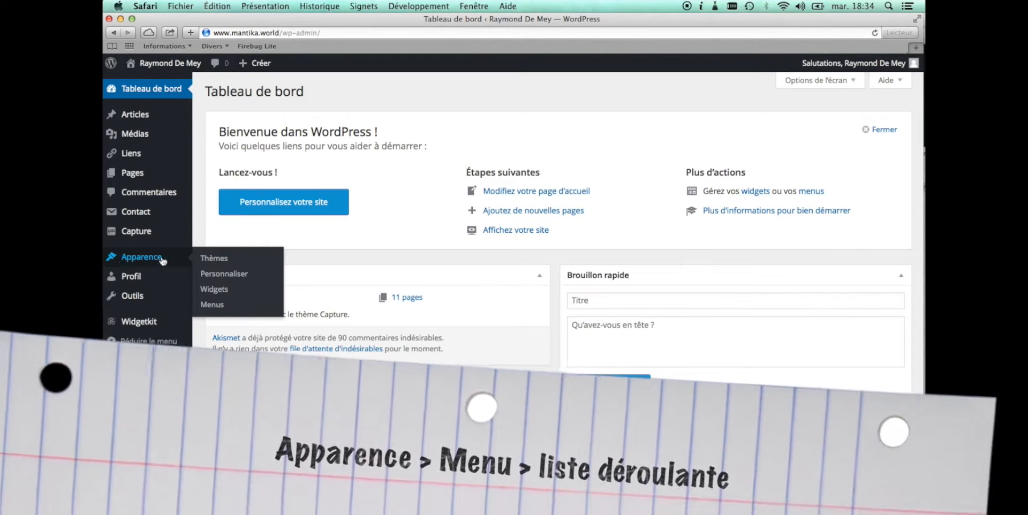
click(213, 305)
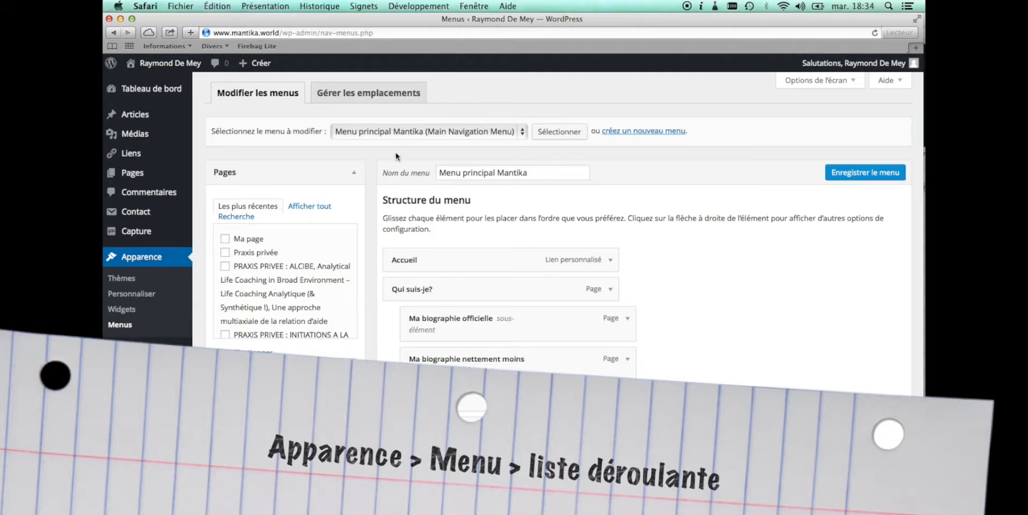
click(458, 133)
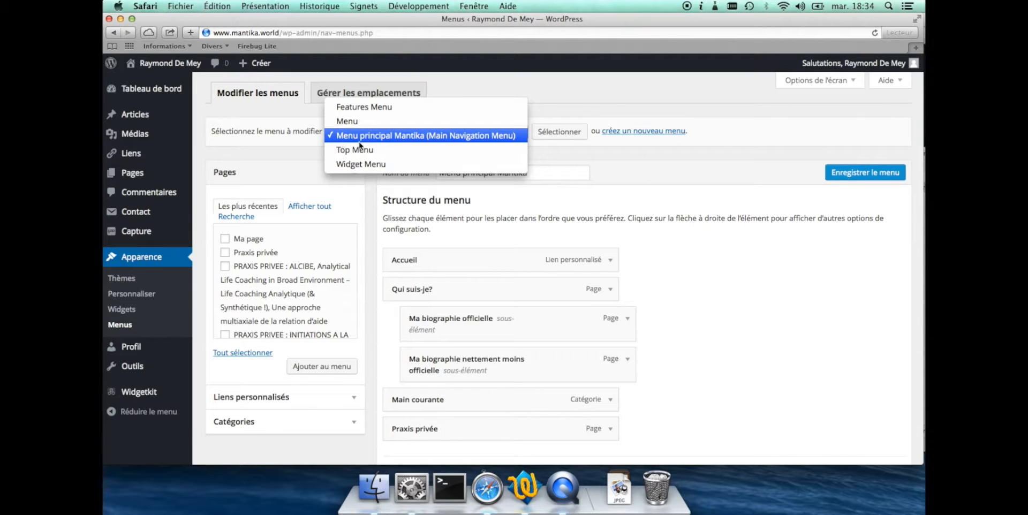
click(593, 156)
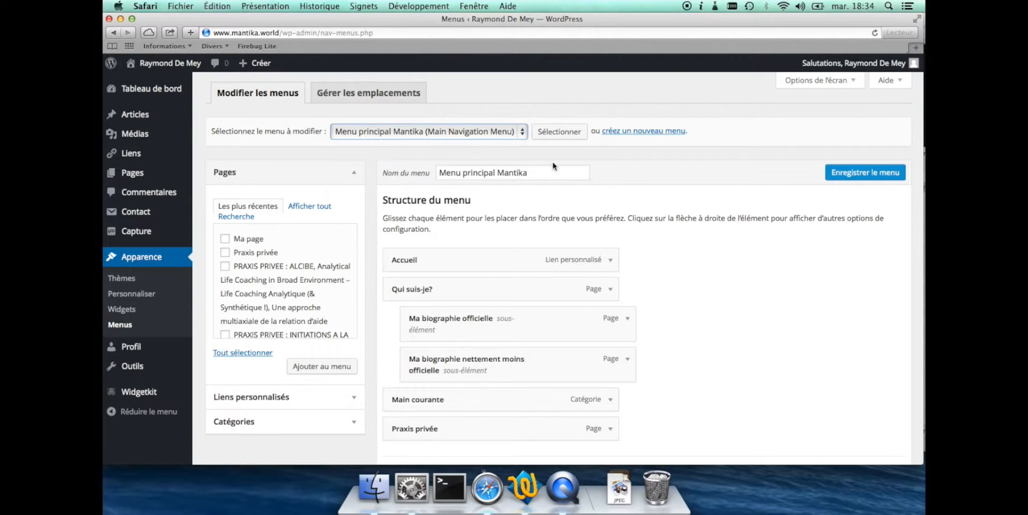
scroll(691, 219, down, 2)
scroll(690, 218, up, 2)
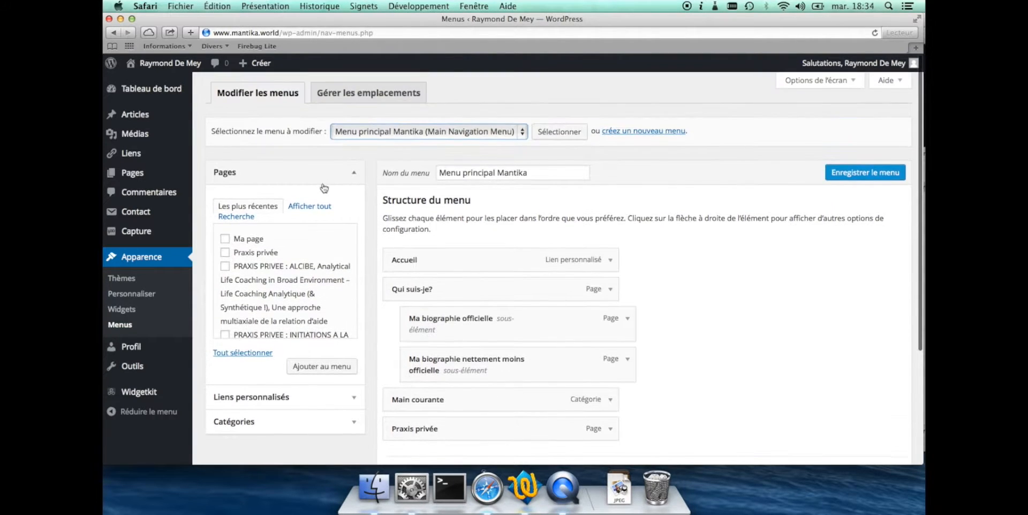
click(402, 135)
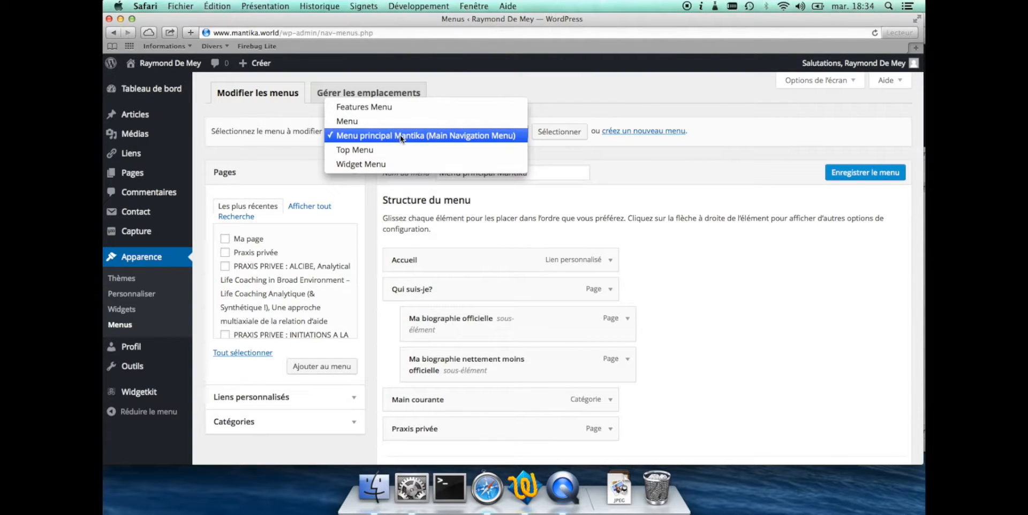
click(401, 136)
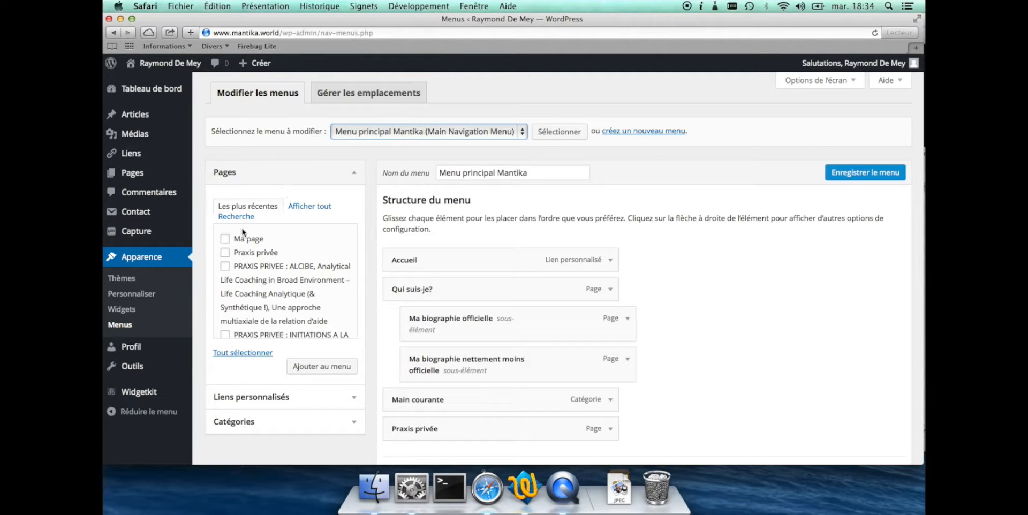
- Add the page "Ma page" to the menu "Menu principal Mantika" and save the menu
scroll(249, 292, down, 3)
scroll(251, 294, up, 3)
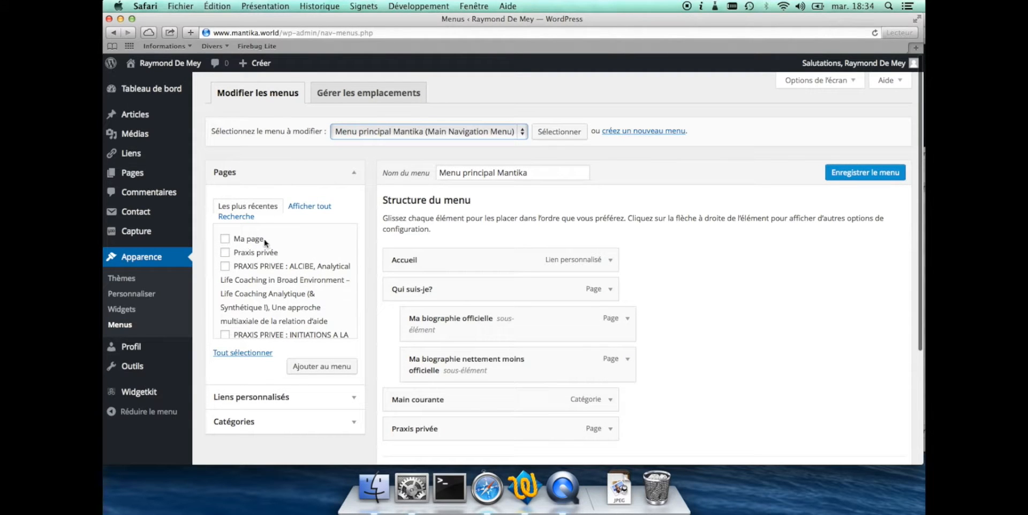
click(226, 242)
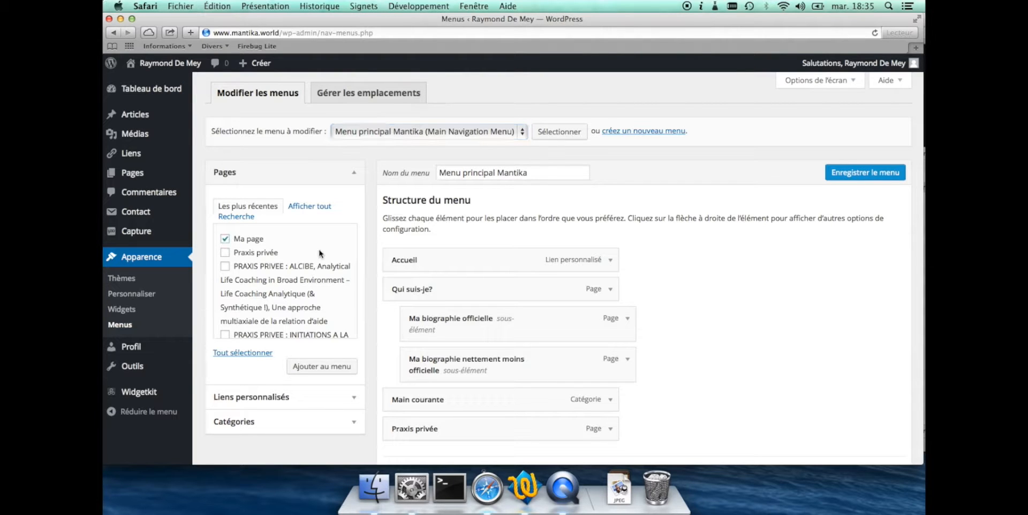
click(318, 370)
scroll(569, 230, down, 3)
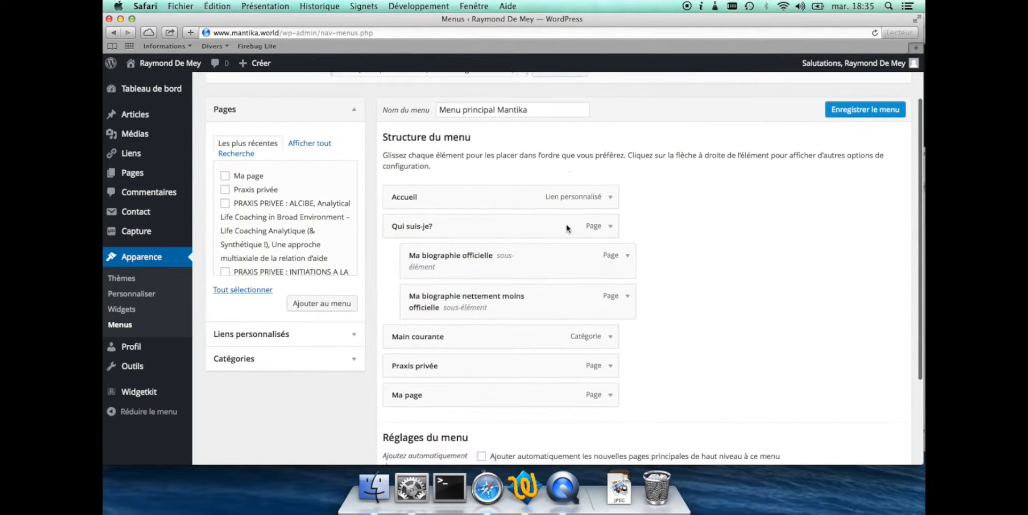
scroll(694, 266, up, 2)
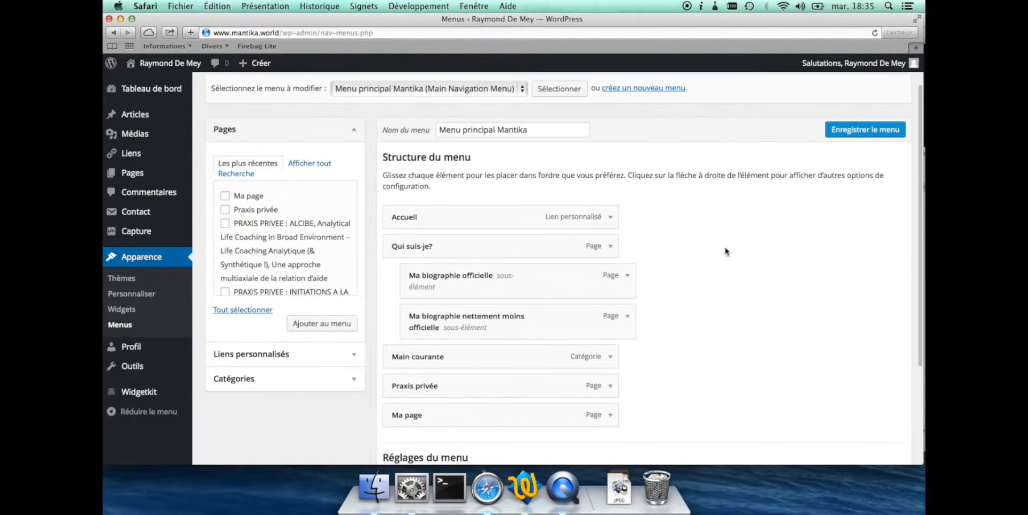
click(843, 134)
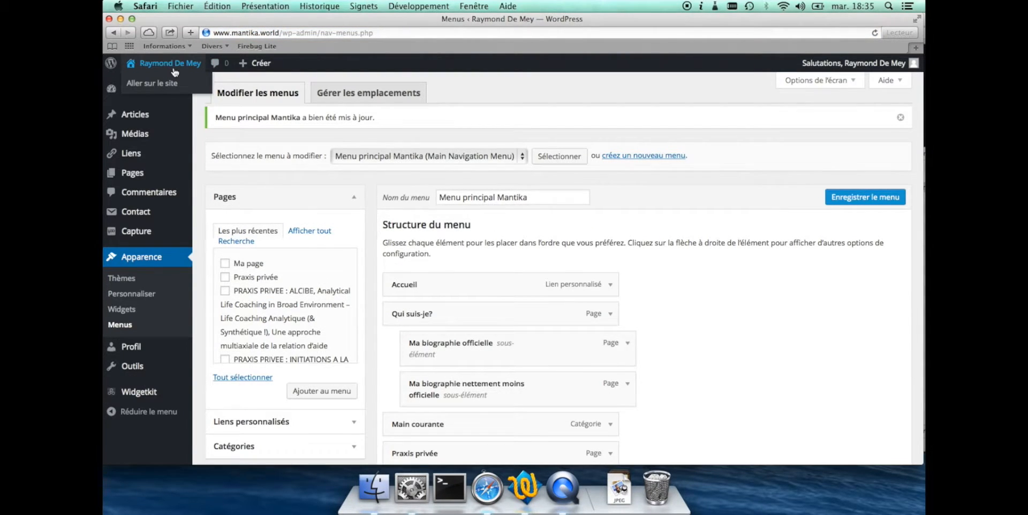
- Open the public site in a new tab and view "Ma page" through its navigation menu entry
super+click(174, 83)
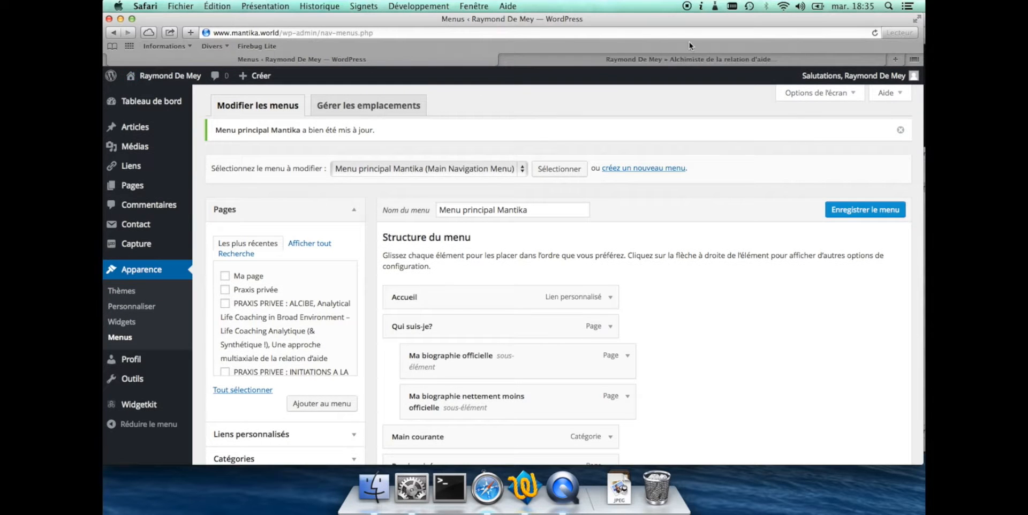
click(665, 59)
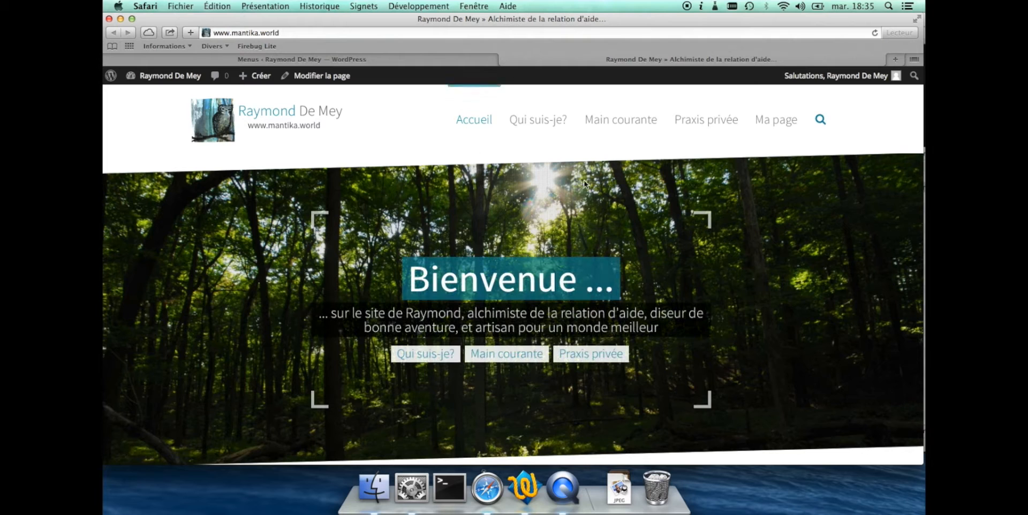
click(772, 125)
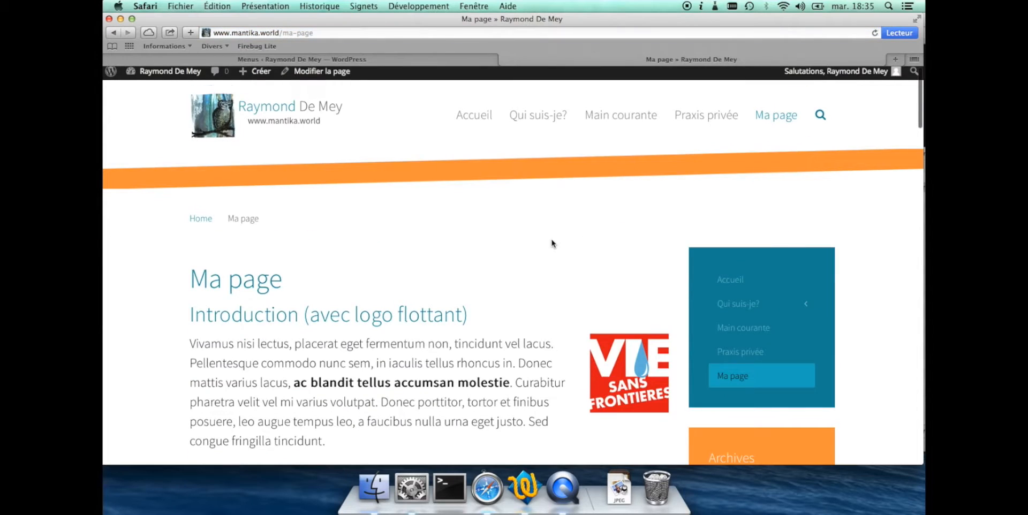
scroll(552, 243, down, 15)
scroll(553, 245, up, 15)
scroll(436, 284, down, 1)
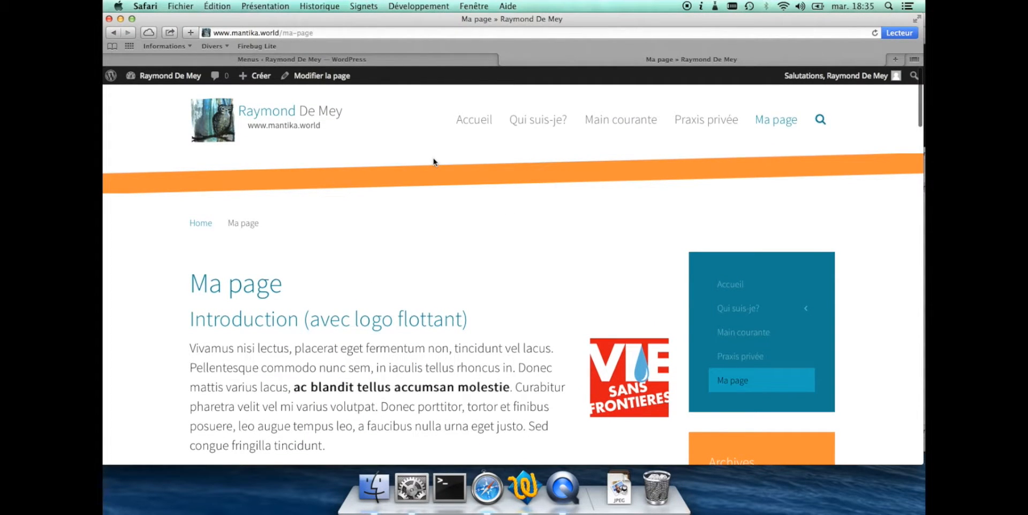
- Return to the menu editor and look at the "Praxis privée" item's settings, then collapse them
click(351, 61)
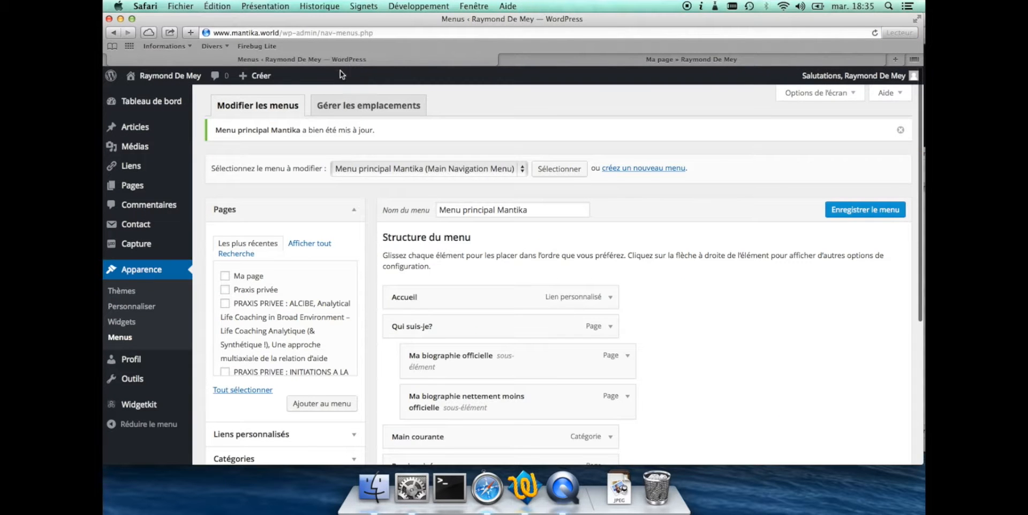
scroll(581, 297, down, 5)
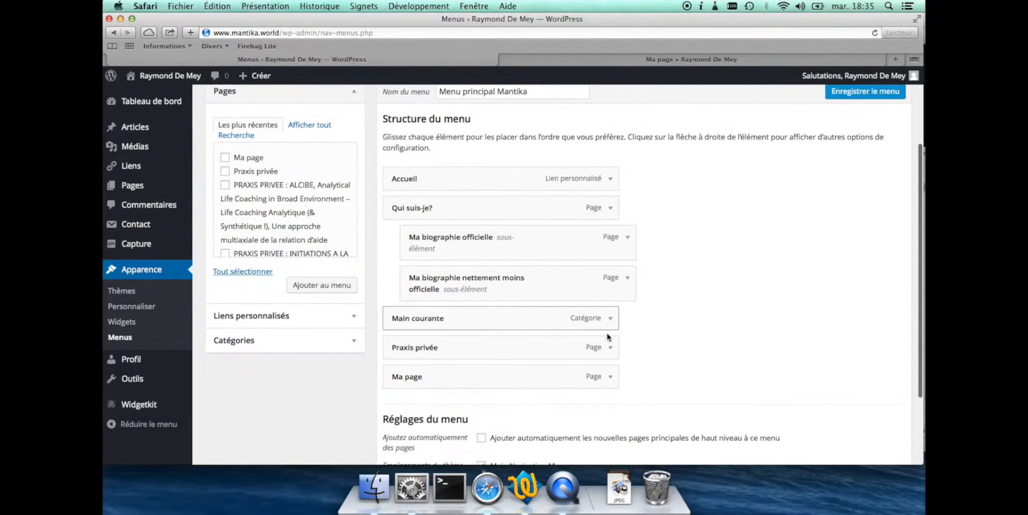
click(611, 349)
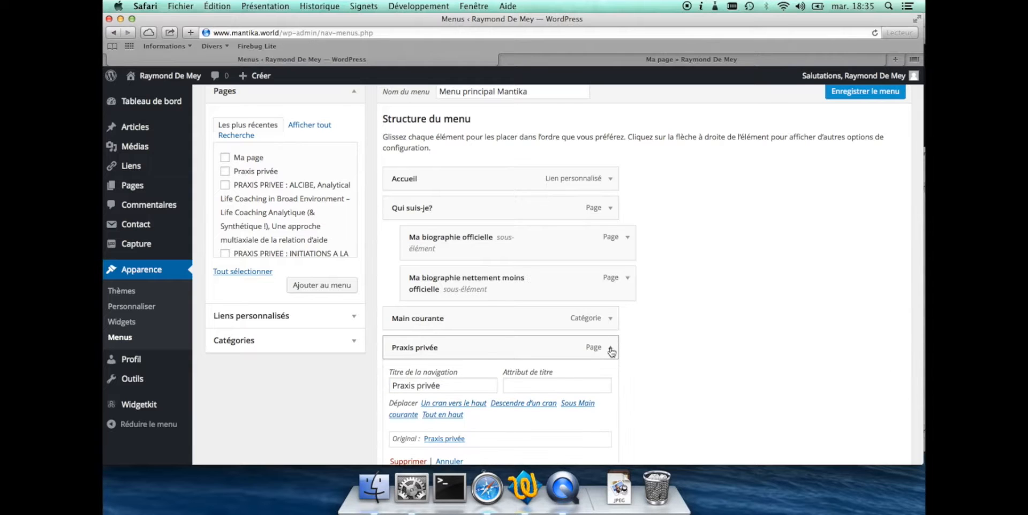
scroll(612, 351, down, 2)
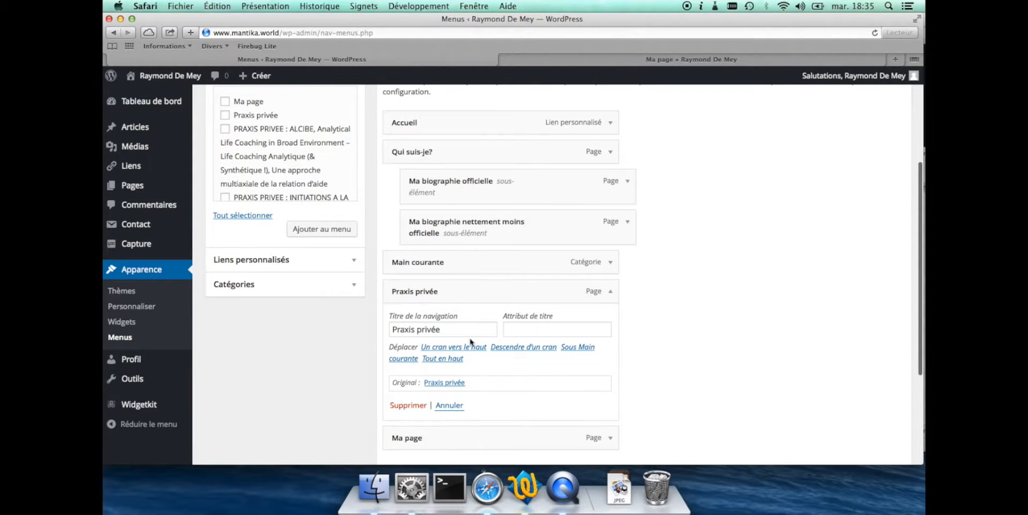
click(610, 293)
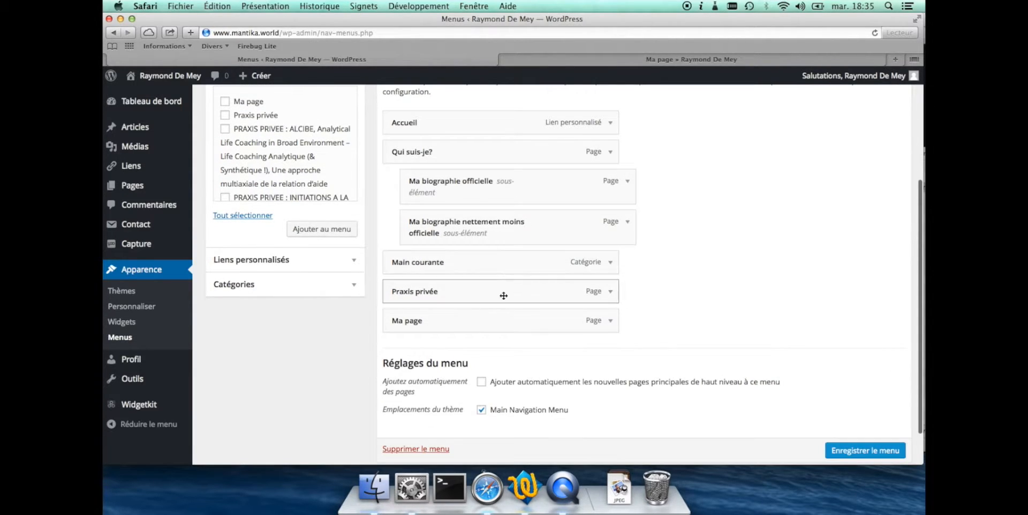
- Make "Ma page" the first sub-item under "Qui suis-je?" in the menu structure and save the menu
click(410, 327)
drag(410, 328, 426, 183)
click(868, 450)
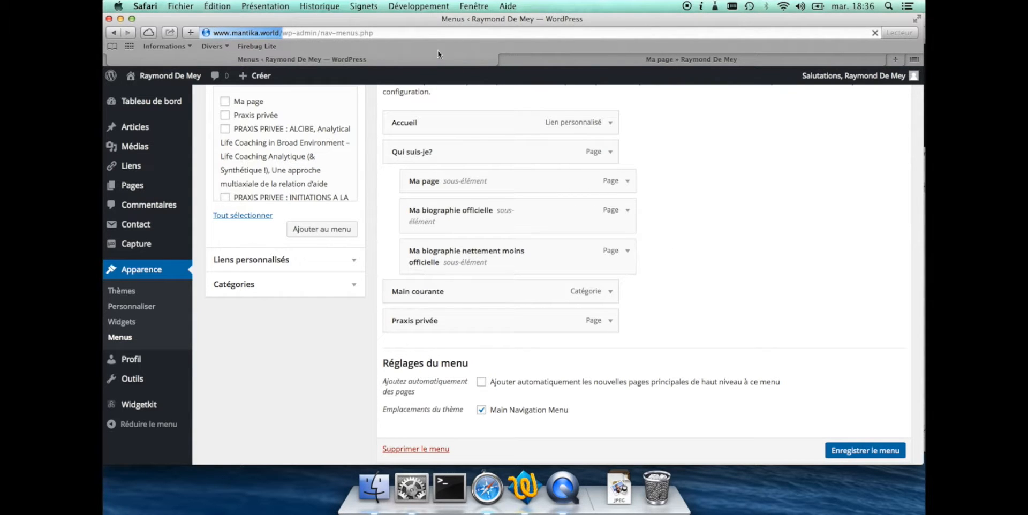
- Reload "Ma page" on the public site and check the sub-items under "Qui suis-je?" in the navigation
click(620, 62)
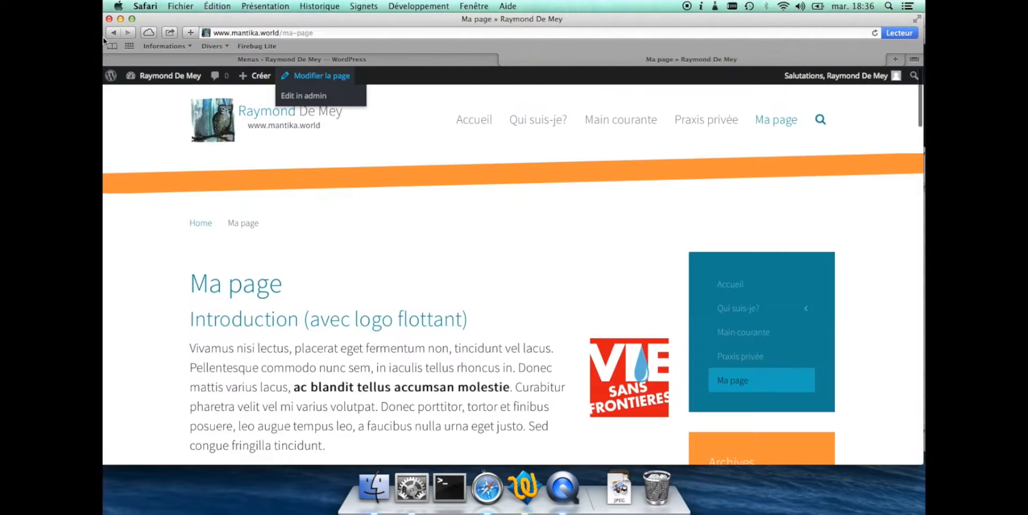
click(503, 33)
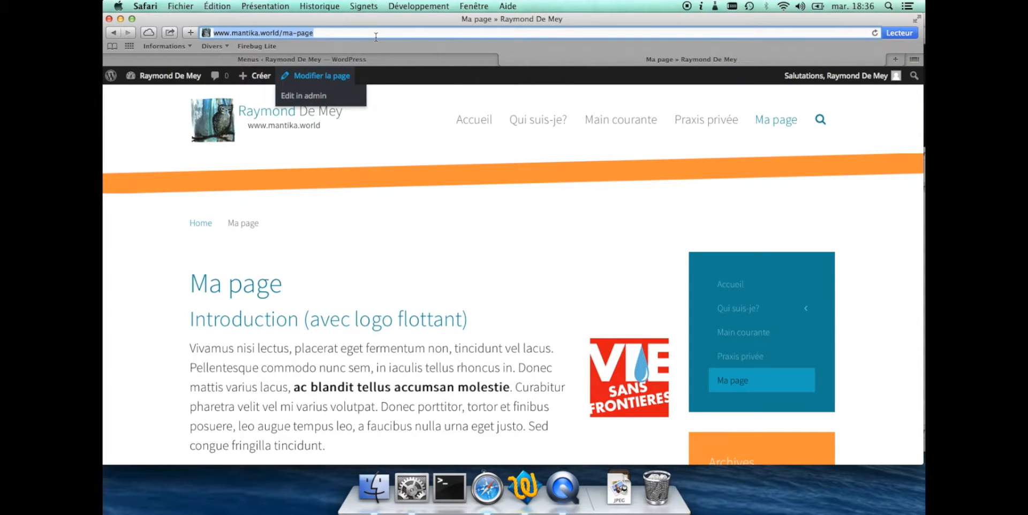
key(Return)
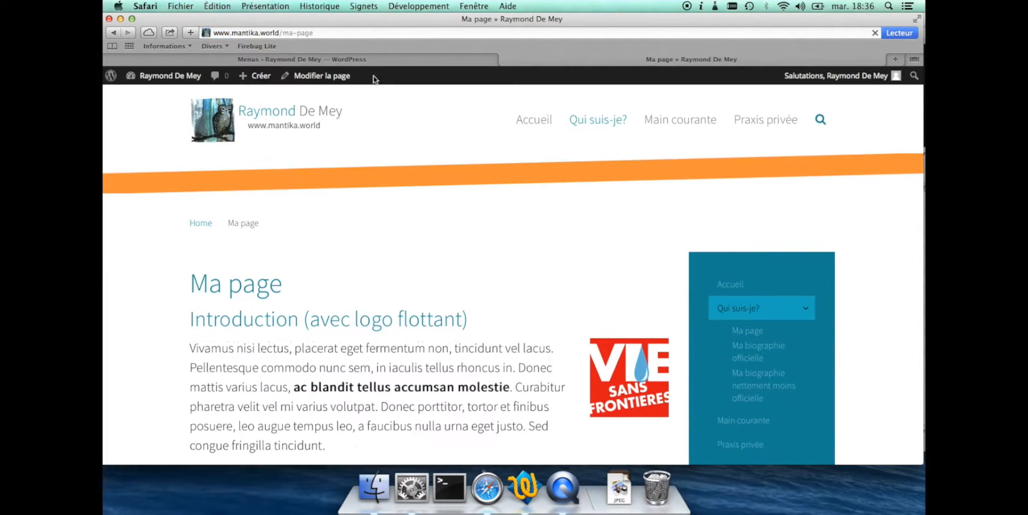
mouse_move(599, 120)
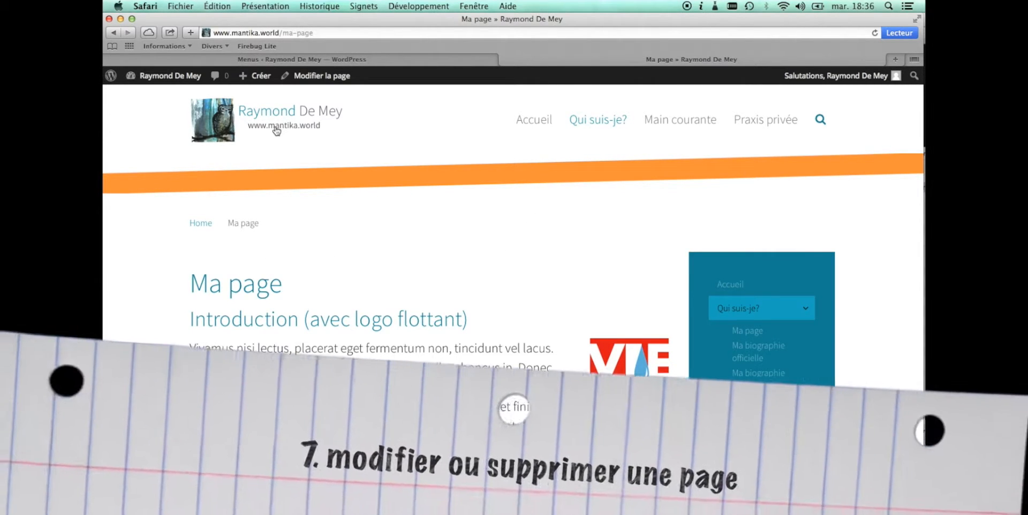
- Switch back to the WordPress admin tab and list all the site's pages, filtered to the published ones
click(415, 60)
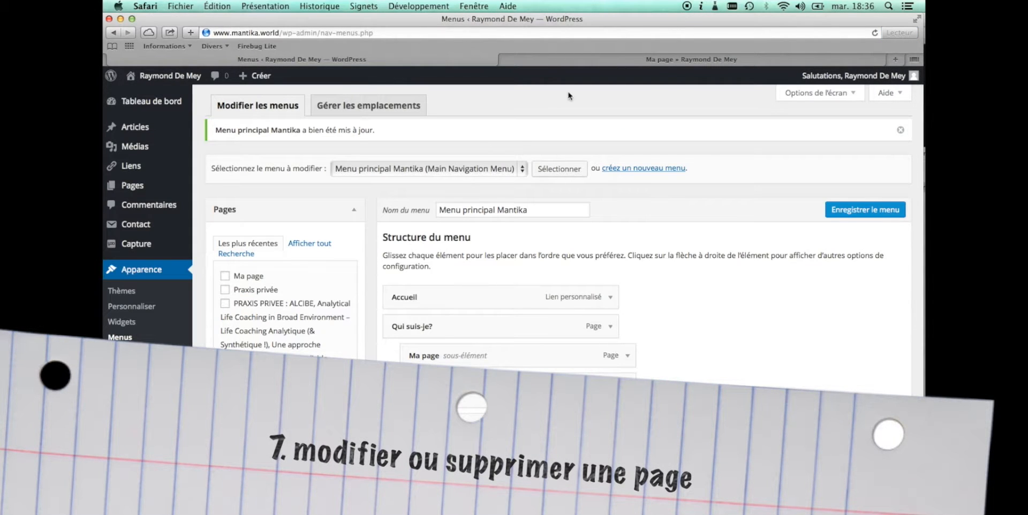
scroll(529, 199, down, 3)
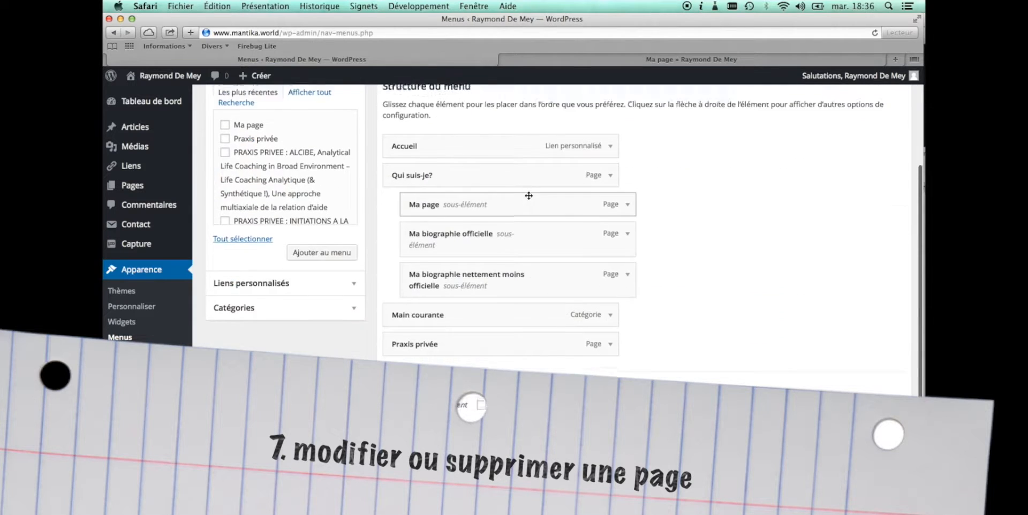
scroll(529, 198, up, 3)
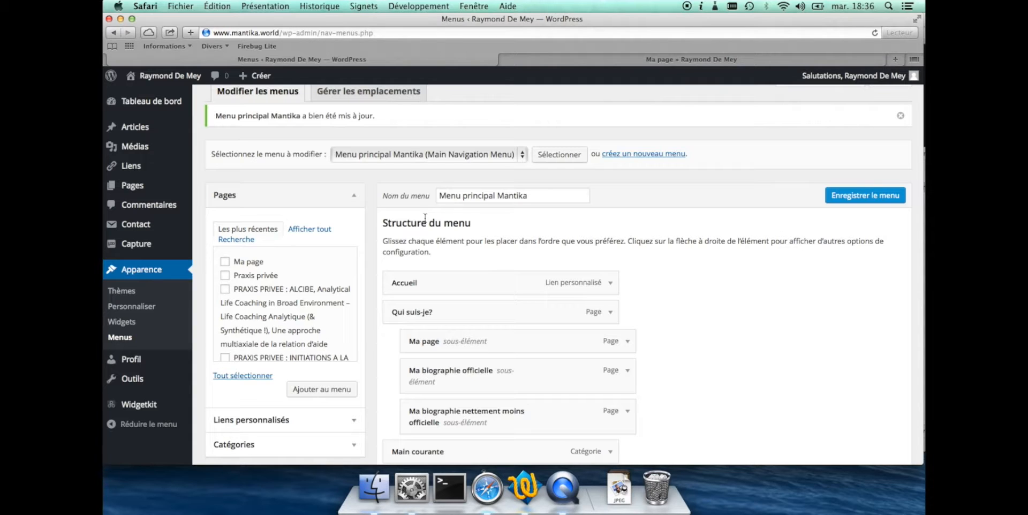
mouse_move(127, 194)
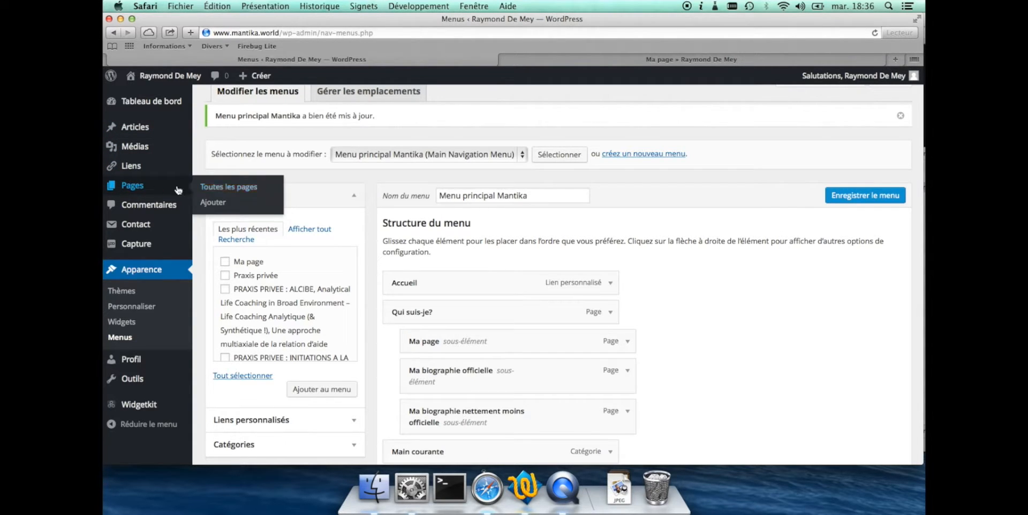
click(236, 191)
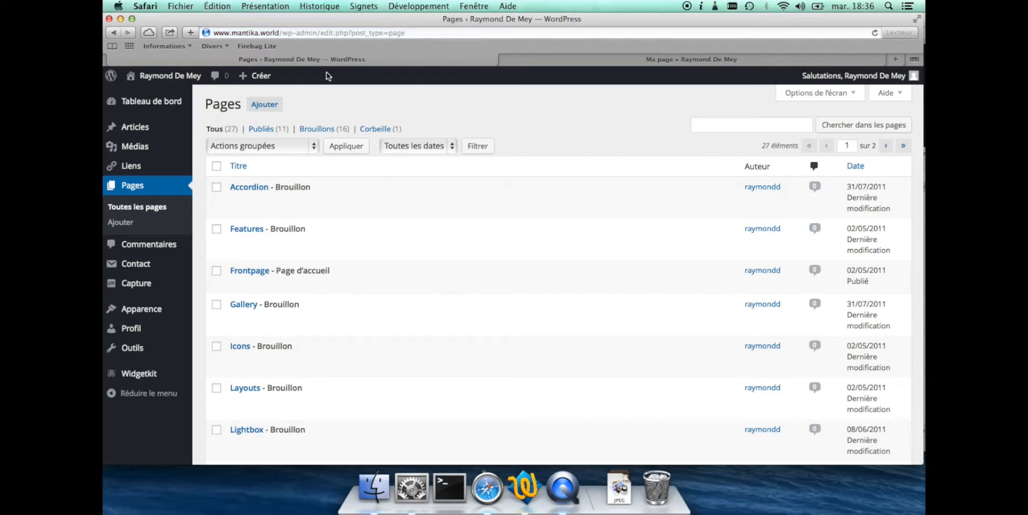
click(262, 131)
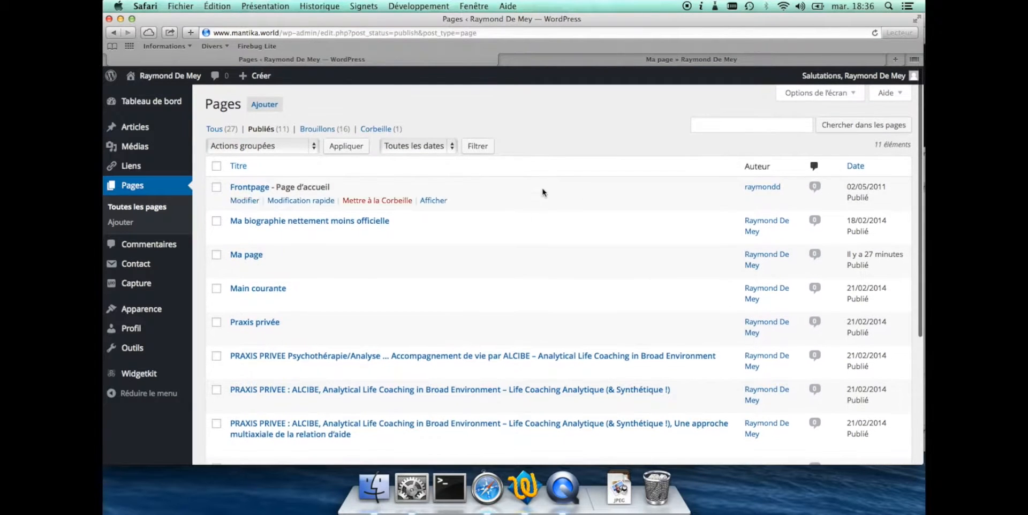
scroll(523, 244, down, 1)
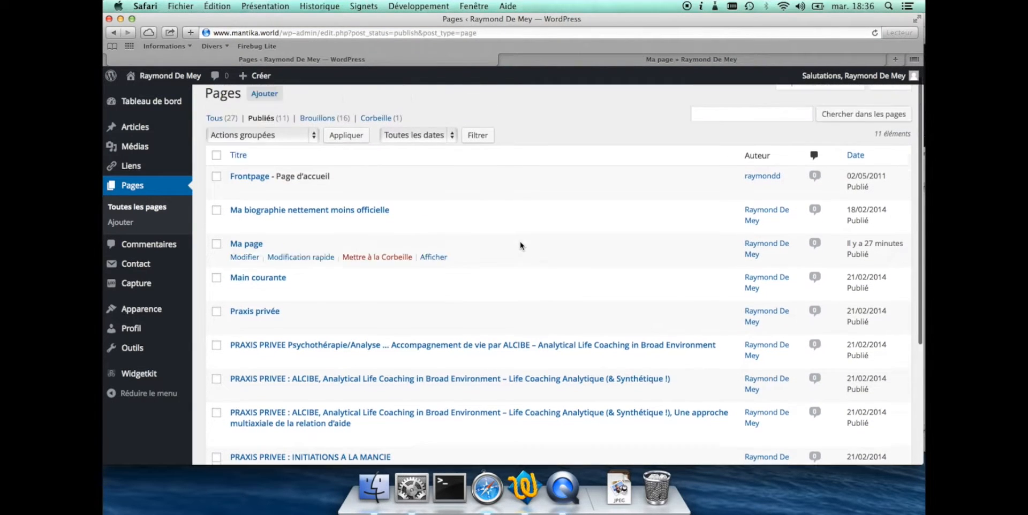
scroll(521, 246, up, 1)
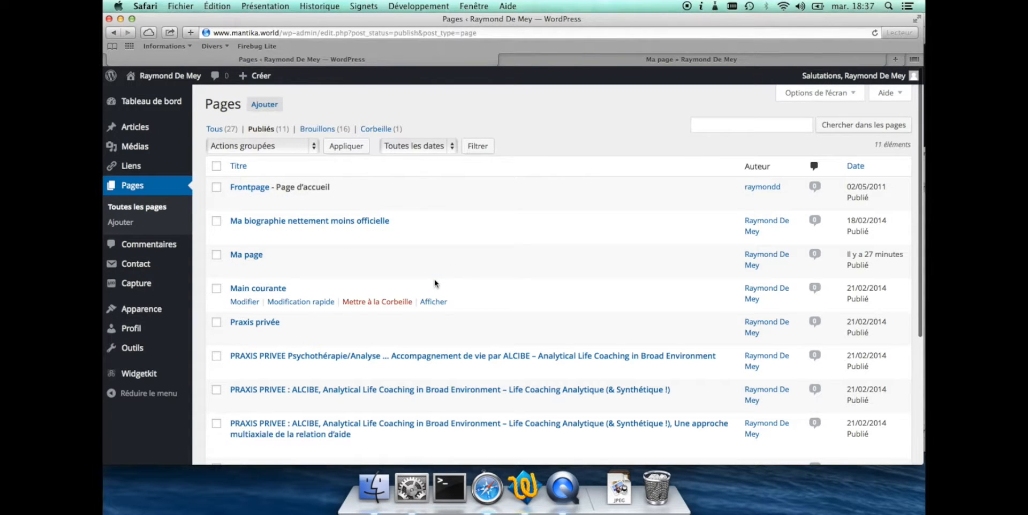
- Examine the bulk actions available for the published pages, trying out the selection of "Ma page" and "Main courante" and clearing it again
scroll(435, 280, down, 3)
scroll(434, 280, up, 2)
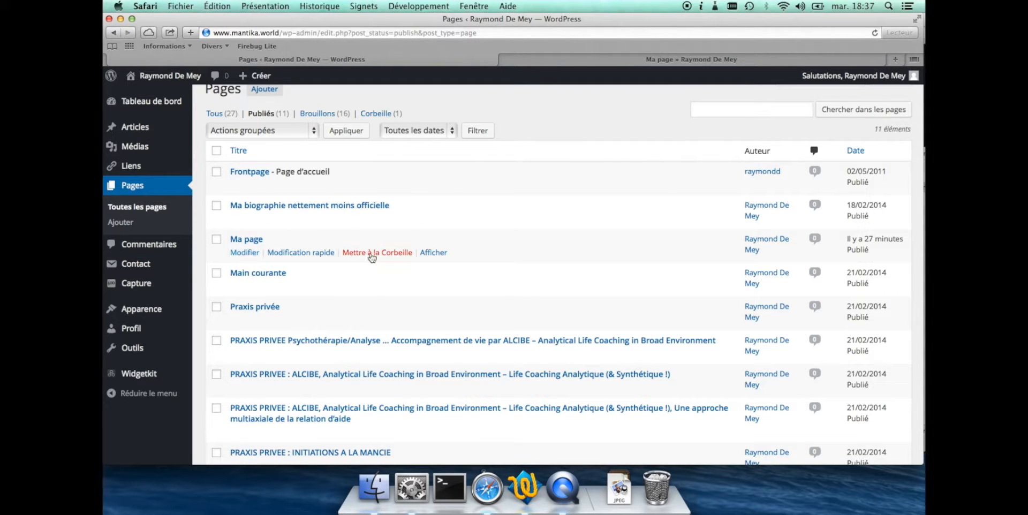
click(216, 241)
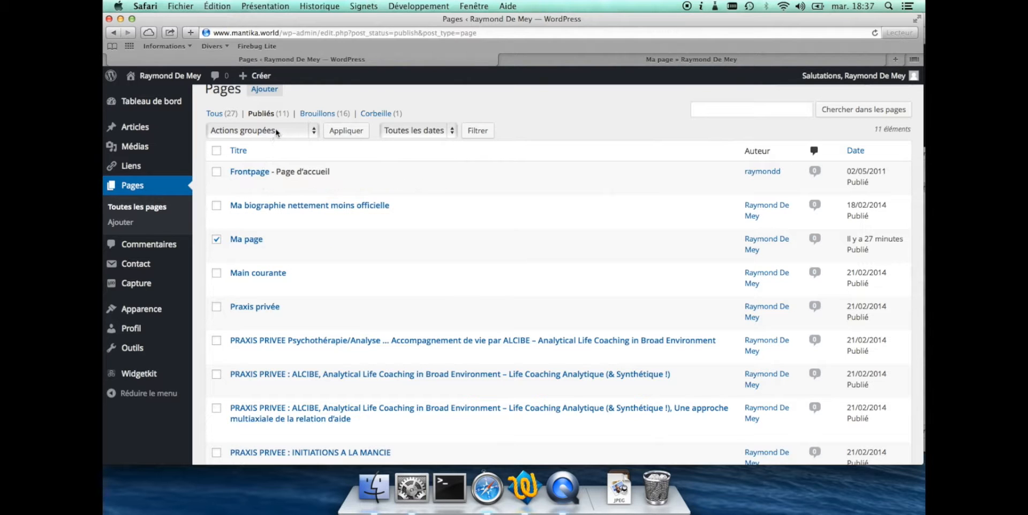
click(295, 131)
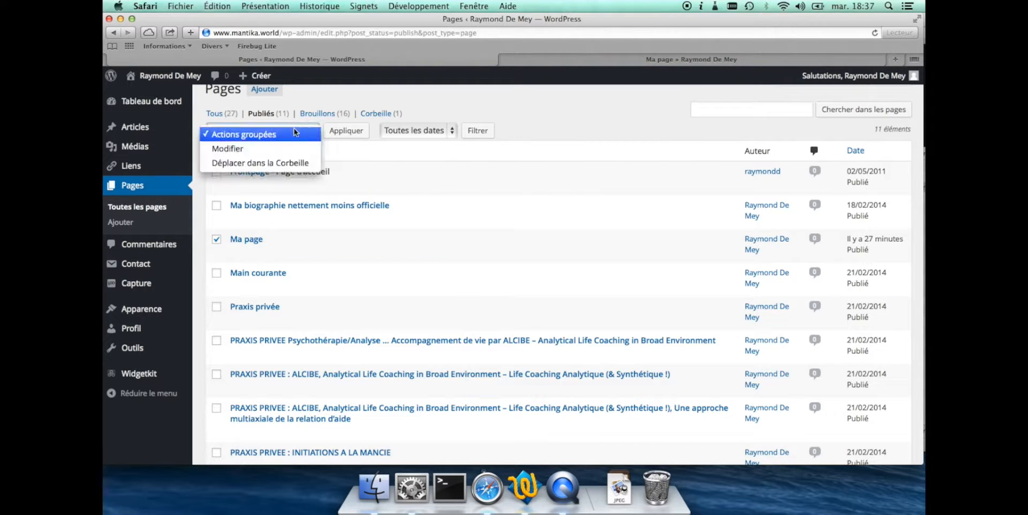
click(220, 242)
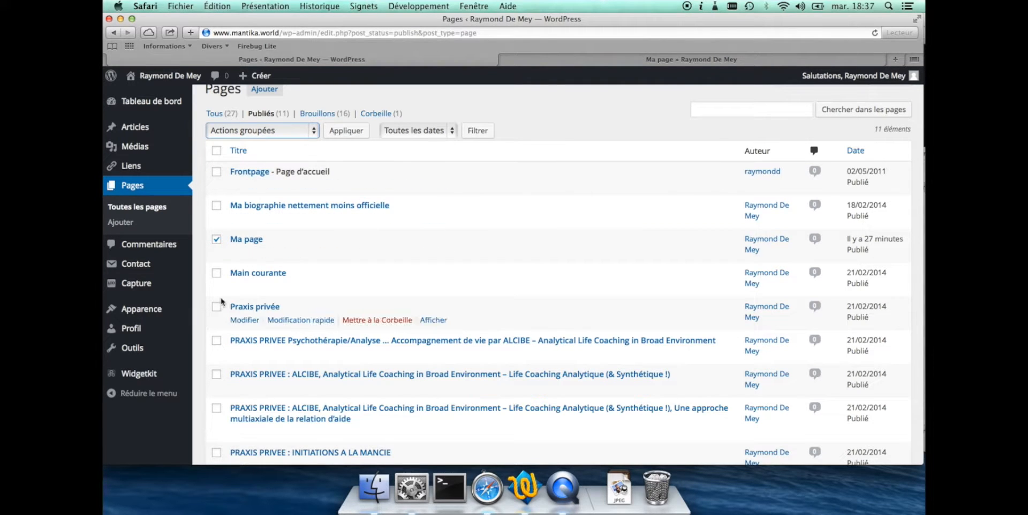
click(217, 273)
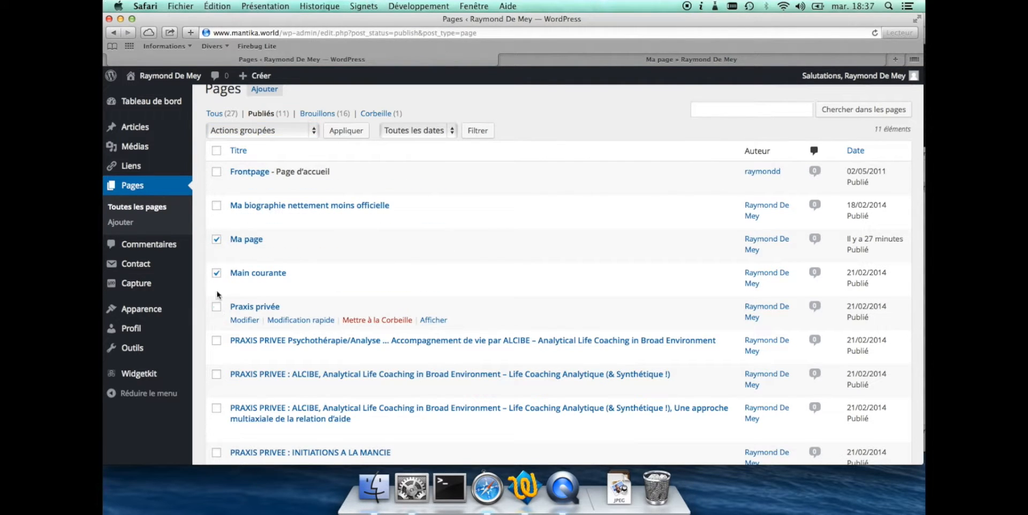
click(216, 273)
click(217, 239)
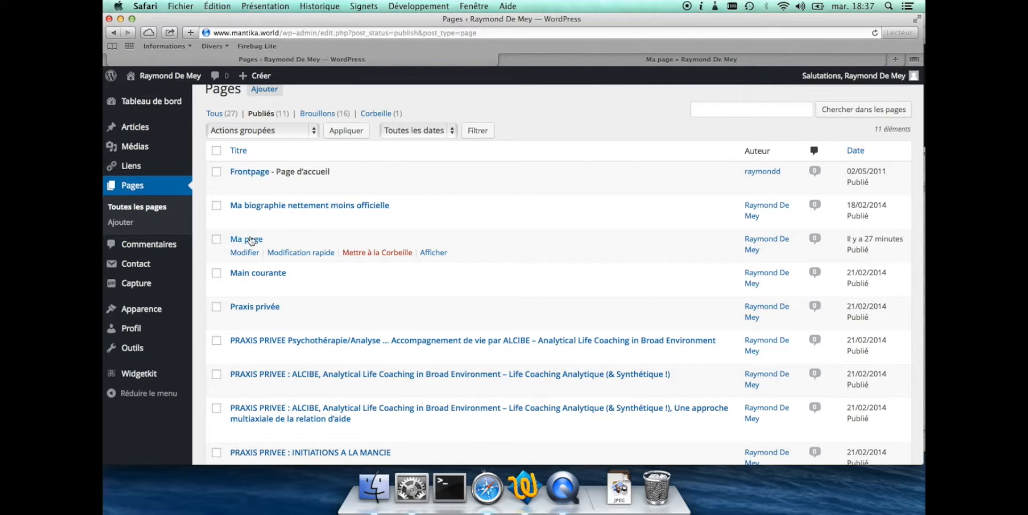
- Move "Ma page" to the trash and list the trashed pages
click(390, 255)
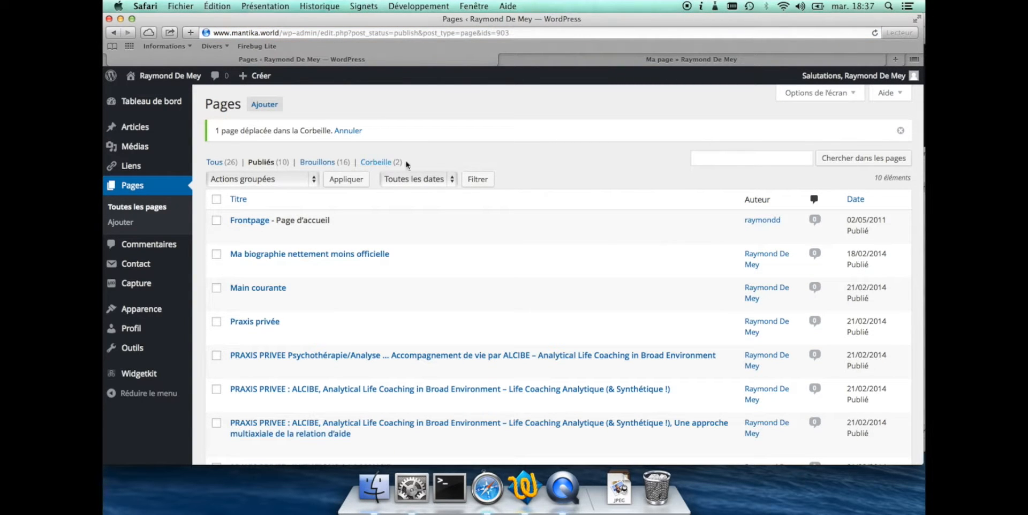
click(370, 163)
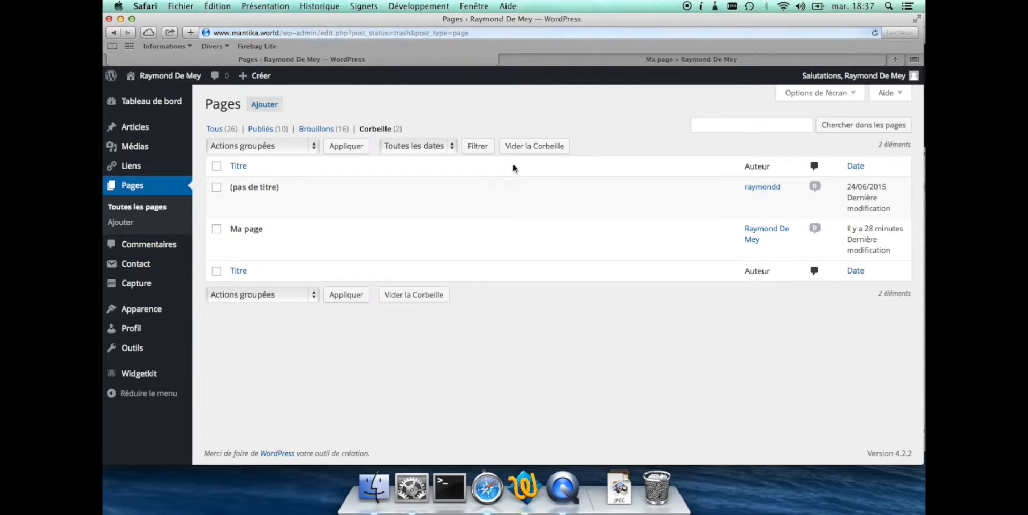
mouse_move(317, 243)
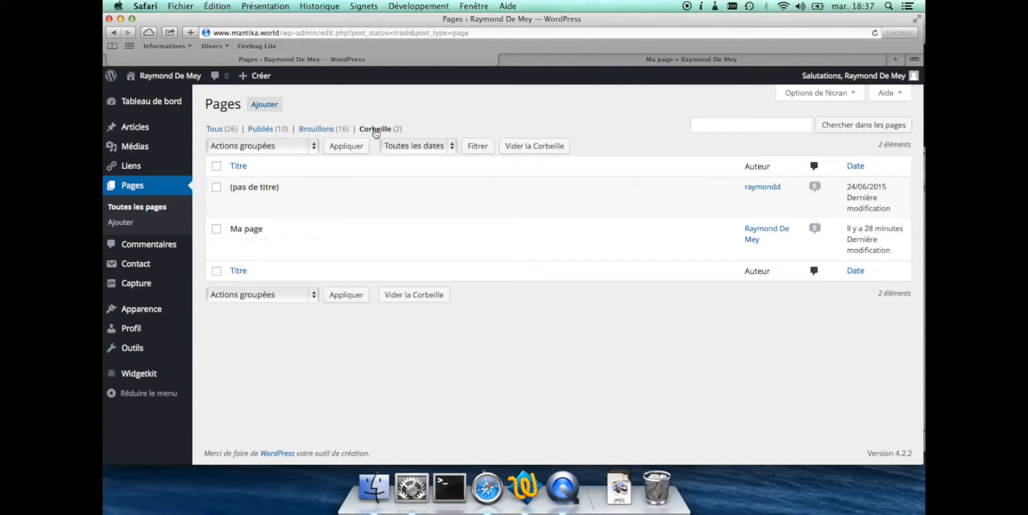
mouse_move(244, 247)
click(529, 149)
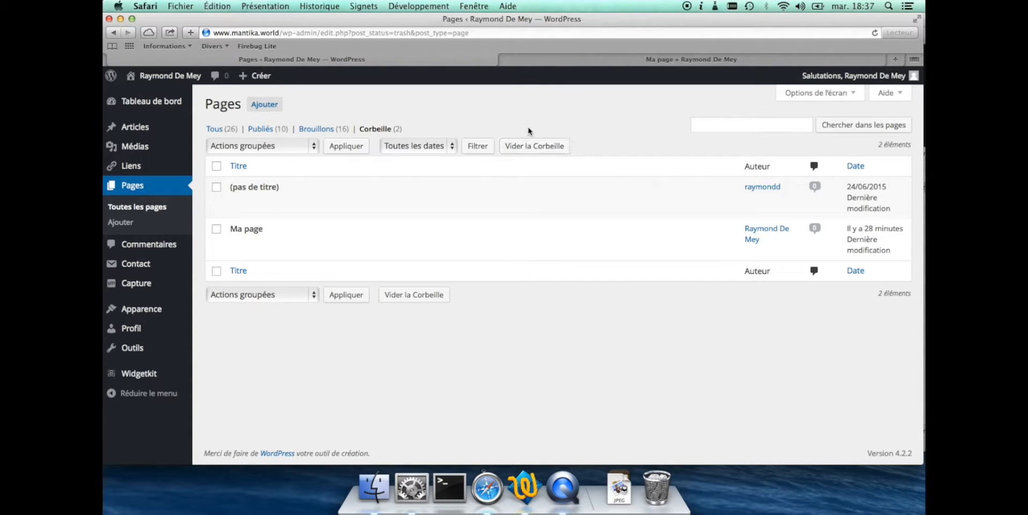